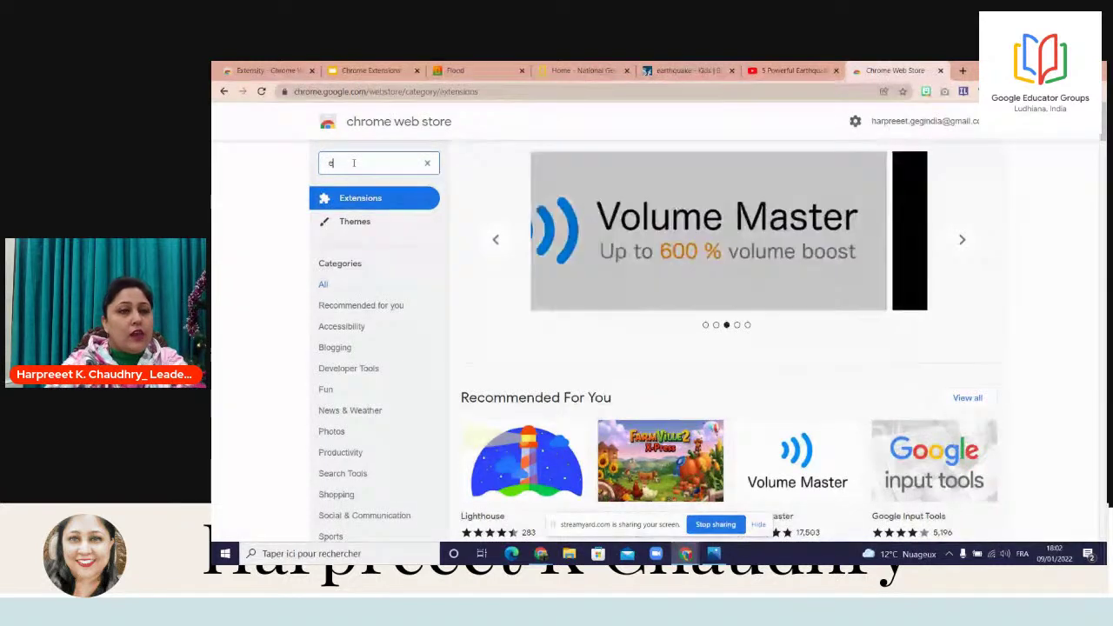
{"action": "type", "text": "emoji"}
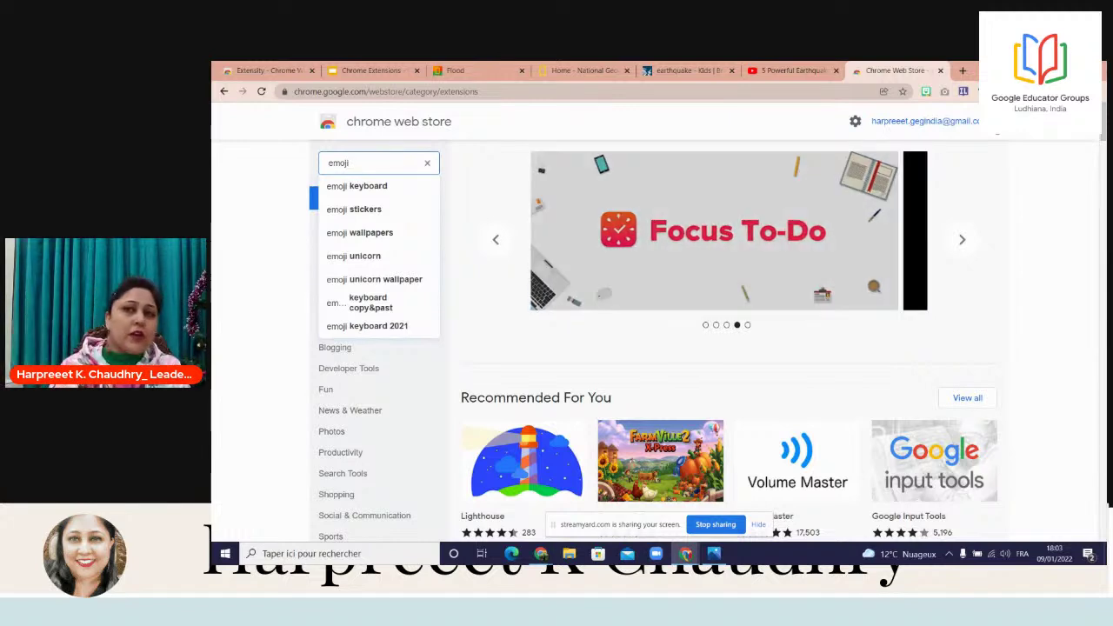
{"action": "left_click", "coordinate": [925, 121]}
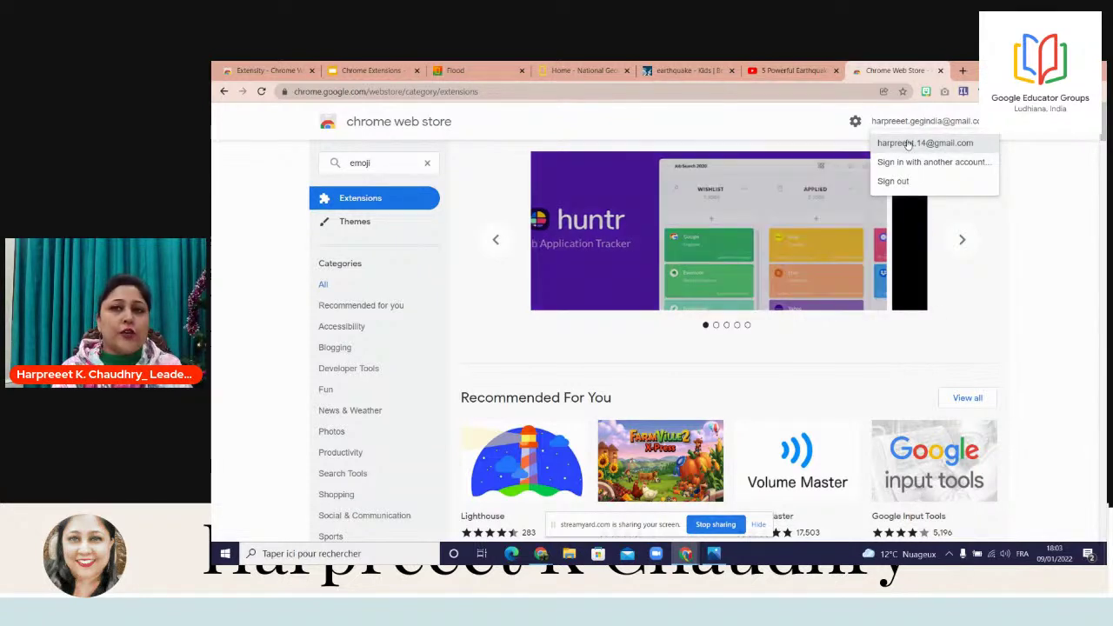
{"action": "left_click", "coordinate": [743, 107]}
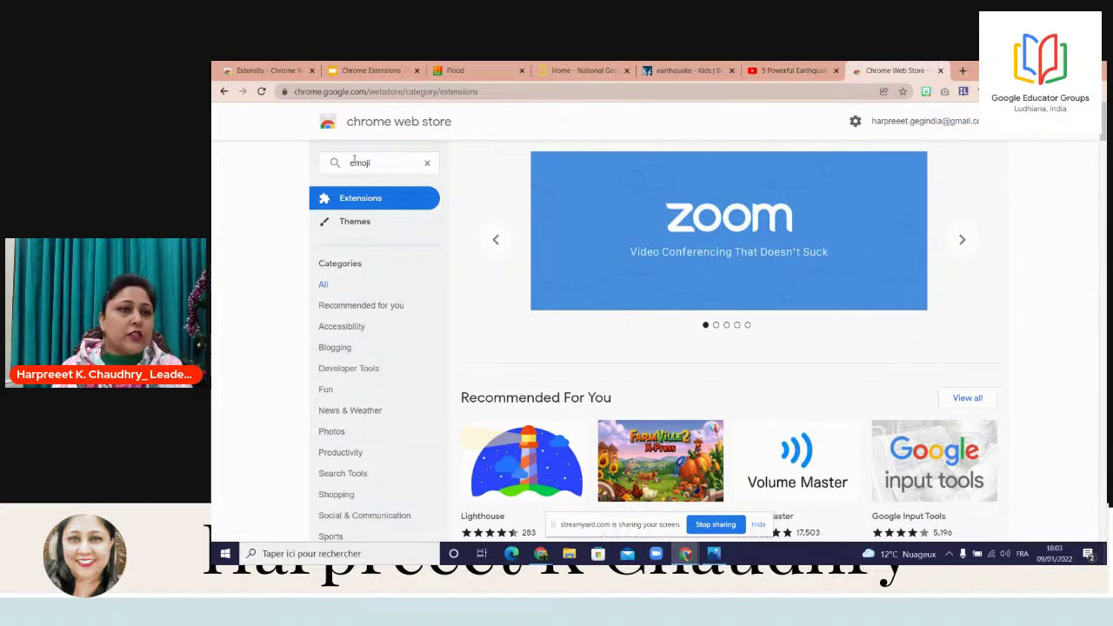
{"action": "left_click", "coordinate": [383, 165]}
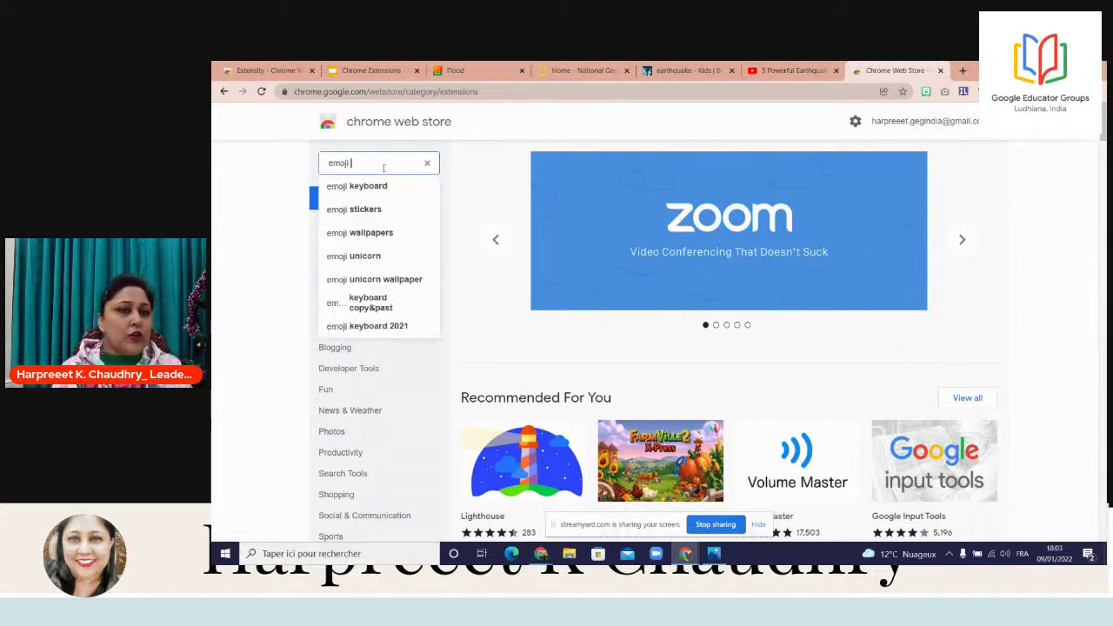
{"action": "left_click", "coordinate": [426, 163]}
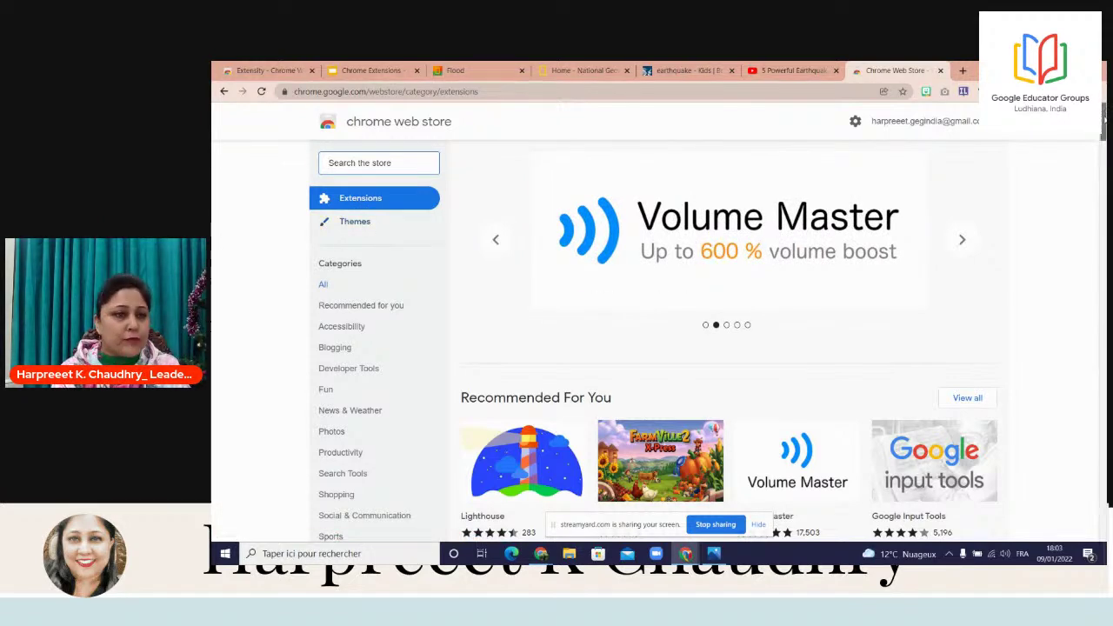
- Browse the store's extension collections, from the recommended ones through PDF, web annotation, Gmail and staying-at-home tools
{"action": "scroll", "coordinate": [727, 322], "scroll_direction": "down", "scroll_amount": 3}
{"action": "scroll", "coordinate": [727, 322], "scroll_direction": "down", "scroll_amount": 1}
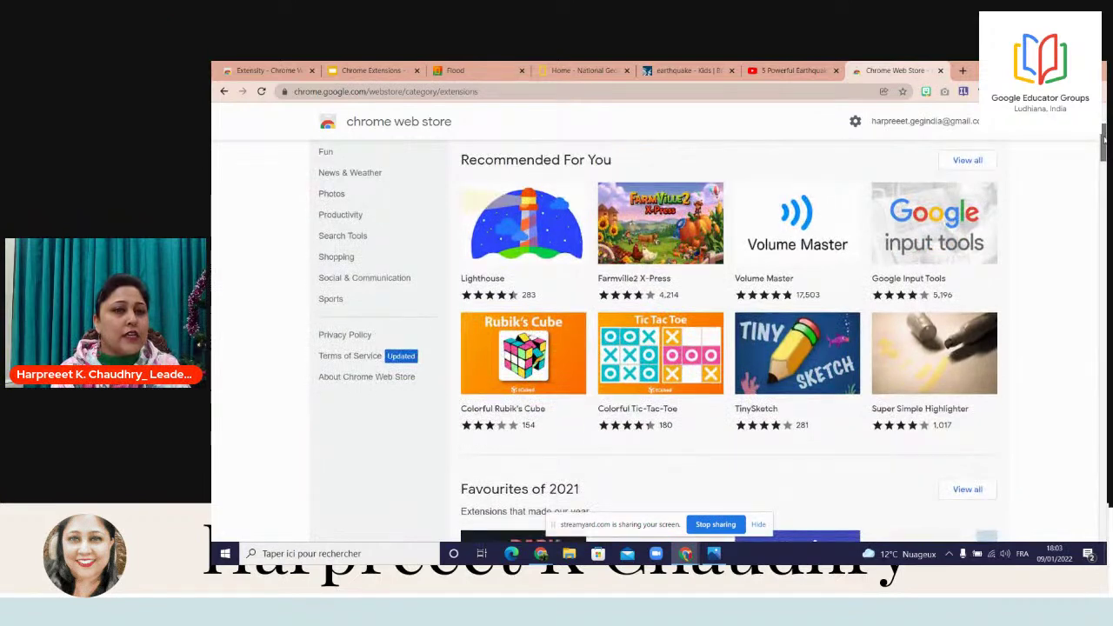
{"action": "scroll", "coordinate": [726, 322], "scroll_direction": "up", "scroll_amount": 2}
{"action": "scroll", "coordinate": [726, 322], "scroll_direction": "down", "scroll_amount": 3}
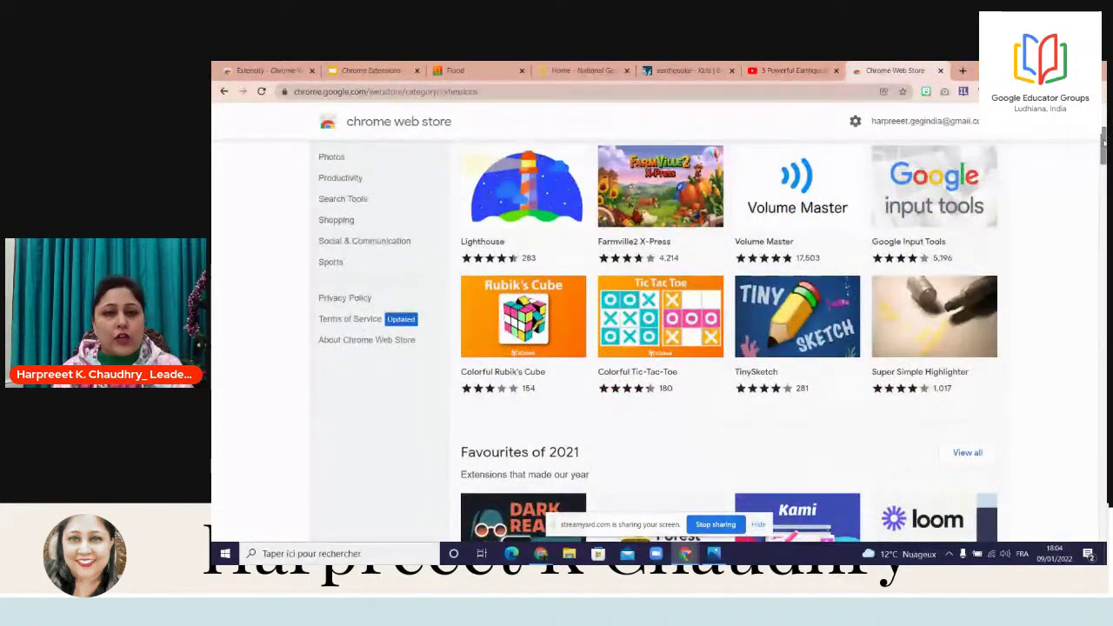
{"action": "scroll", "coordinate": [726, 321], "scroll_direction": "up", "scroll_amount": 2}
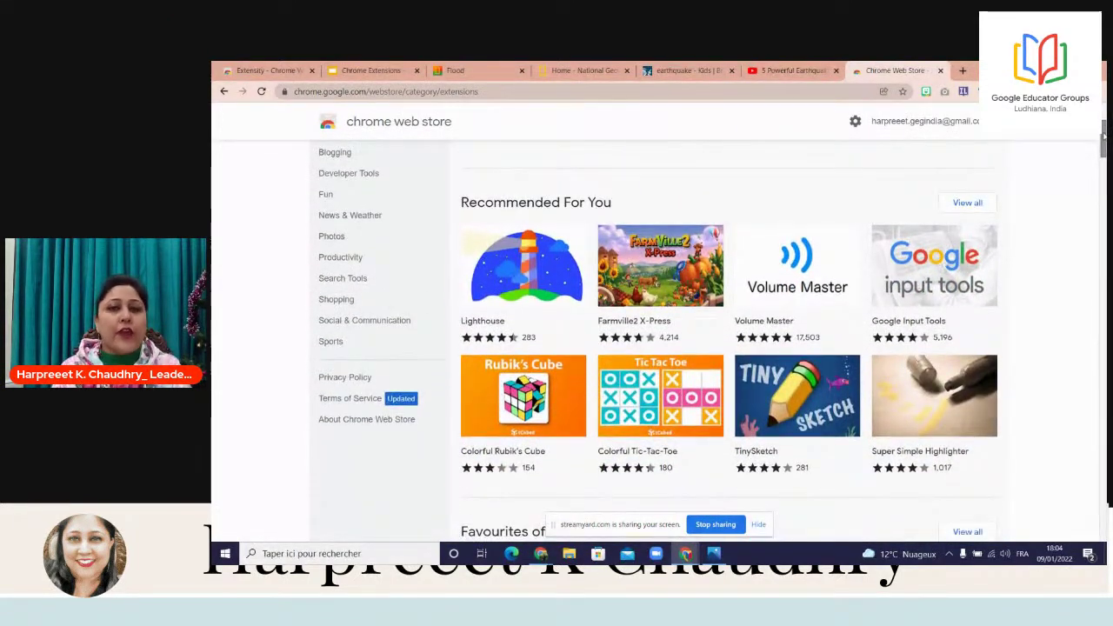
{"action": "scroll", "coordinate": [726, 322], "scroll_direction": "down", "scroll_amount": 1}
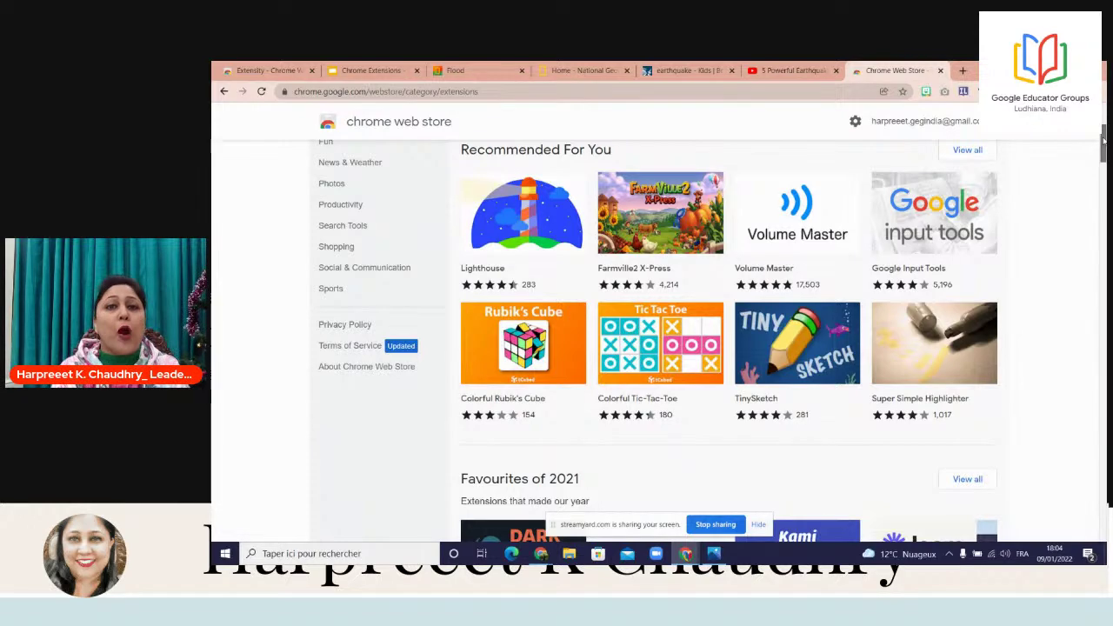
{"action": "left_click_drag", "start_coordinate": [1102, 139], "coordinate": [1104, 203]}
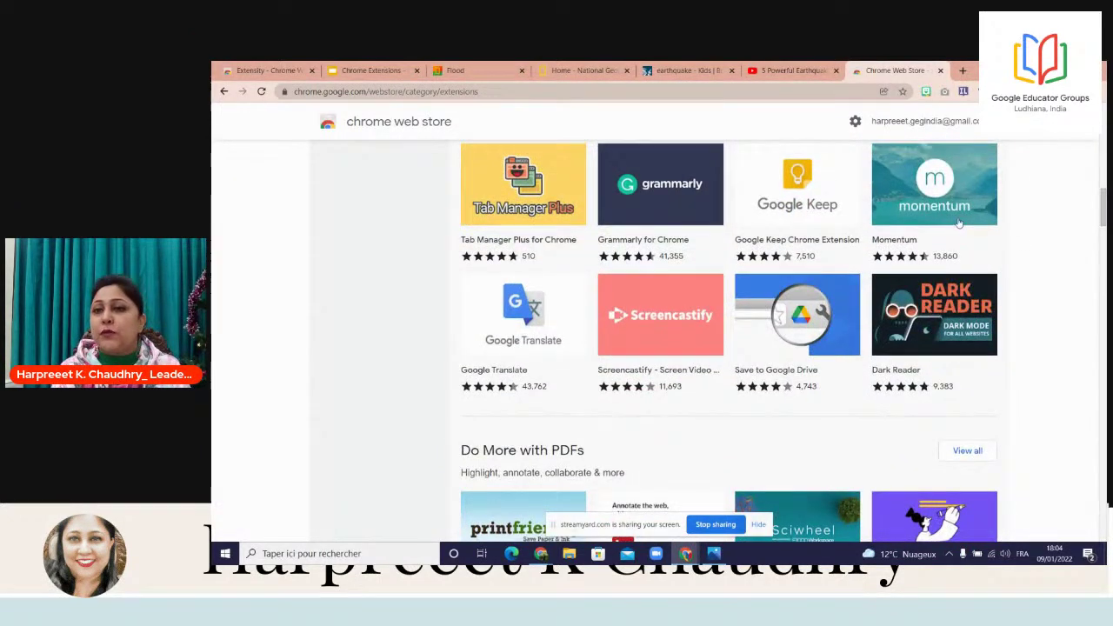
{"action": "left_click_drag", "start_coordinate": [1102, 215], "coordinate": [1105, 242]}
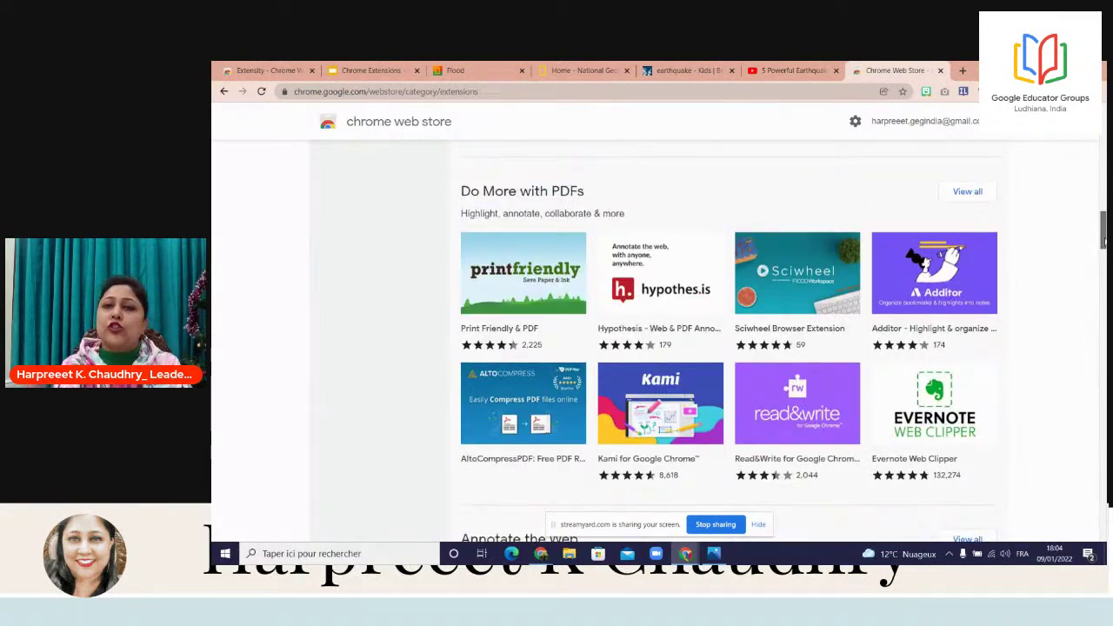
{"action": "left_click_drag", "start_coordinate": [1102, 224], "coordinate": [1102, 260]}
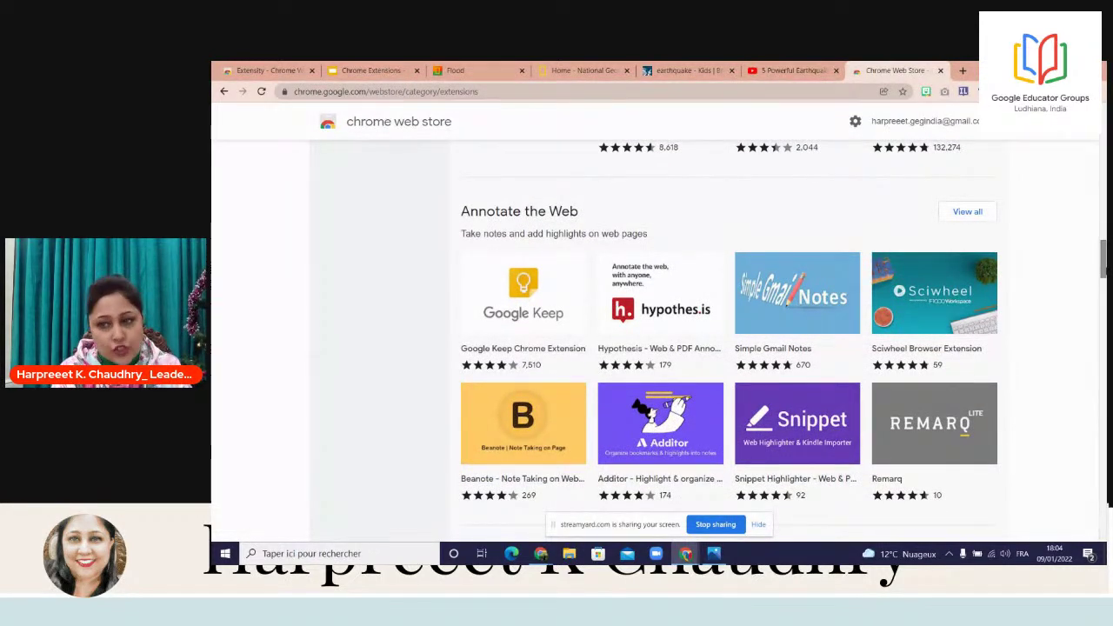
{"action": "scroll", "coordinate": [812, 467], "scroll_direction": "down", "scroll_amount": 2}
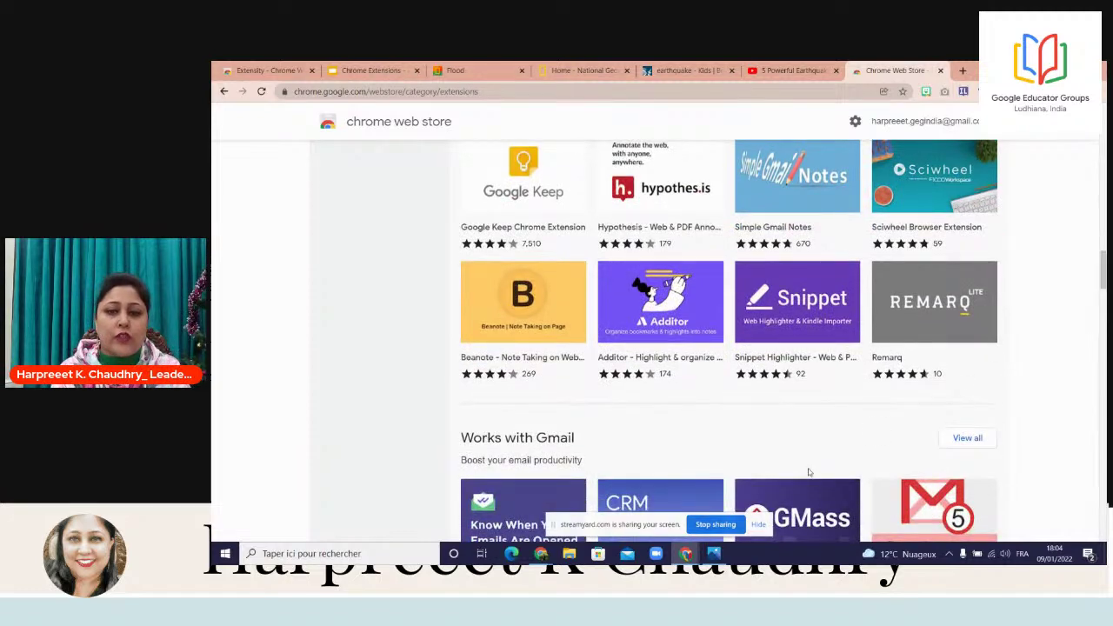
{"action": "left_click", "coordinate": [757, 526]}
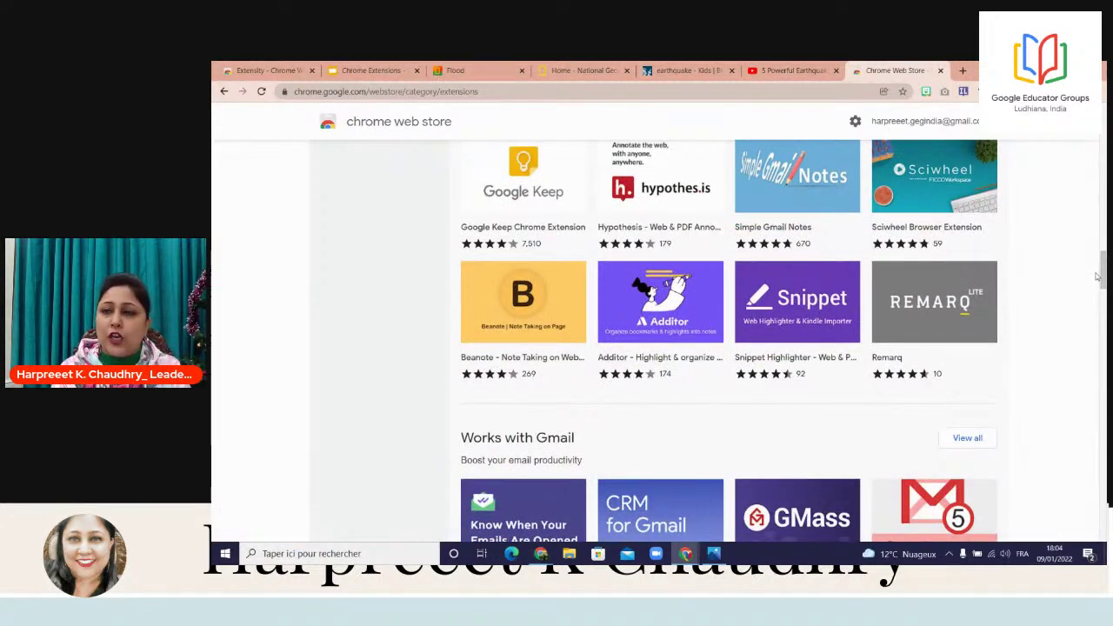
{"action": "left_click_drag", "start_coordinate": [1102, 276], "coordinate": [1095, 306]}
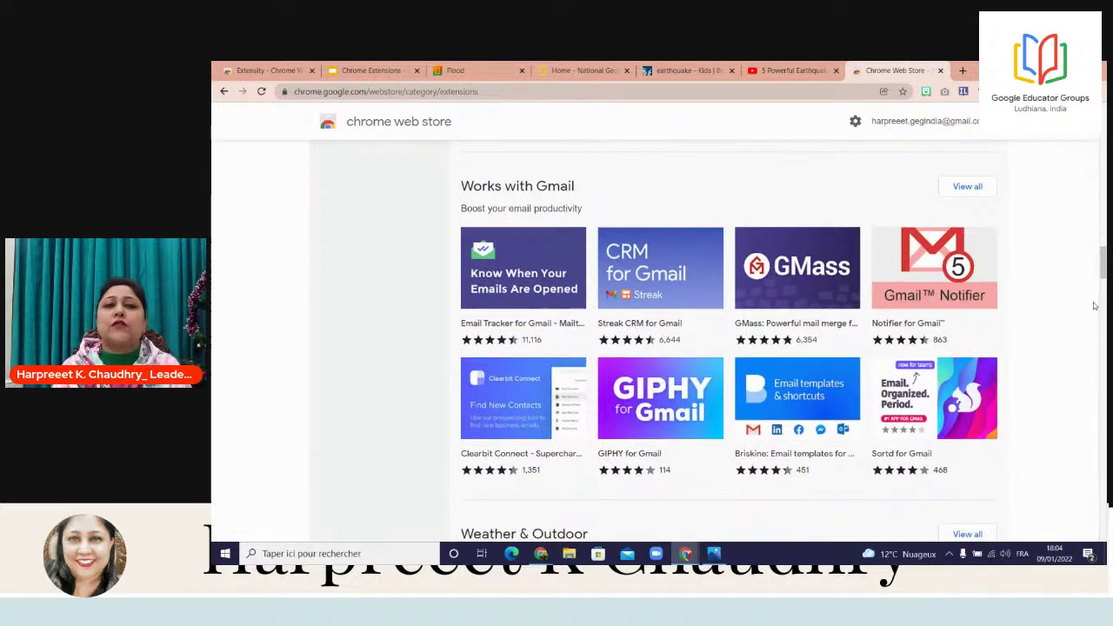
{"action": "left_click_drag", "start_coordinate": [1102, 262], "coordinate": [1102, 322]}
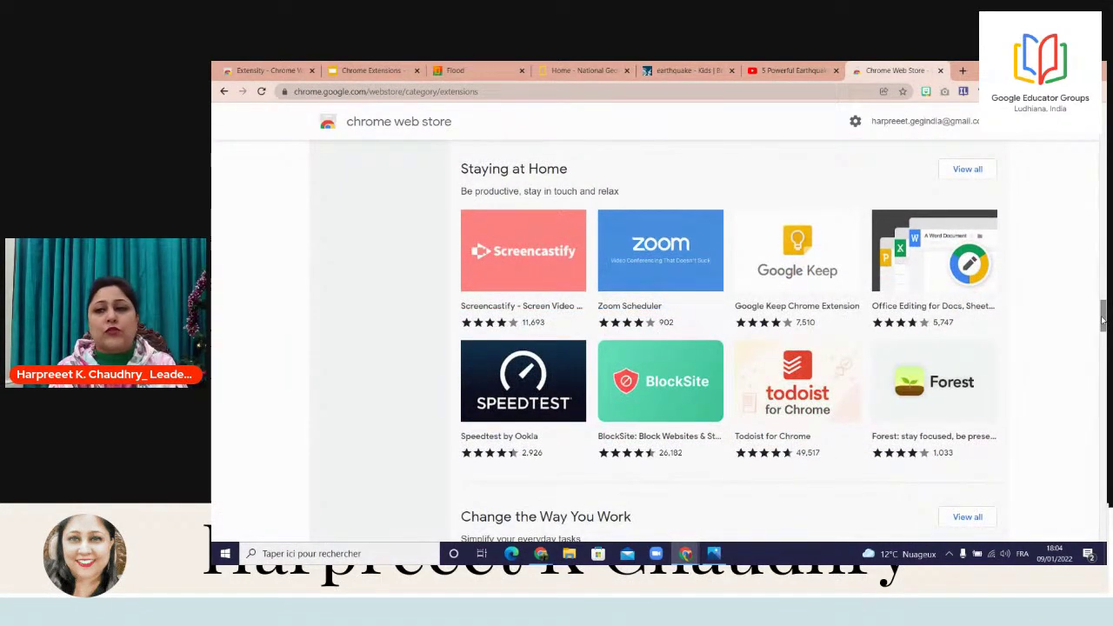
{"action": "left_click_drag", "start_coordinate": [1102, 321], "coordinate": [1102, 351]}
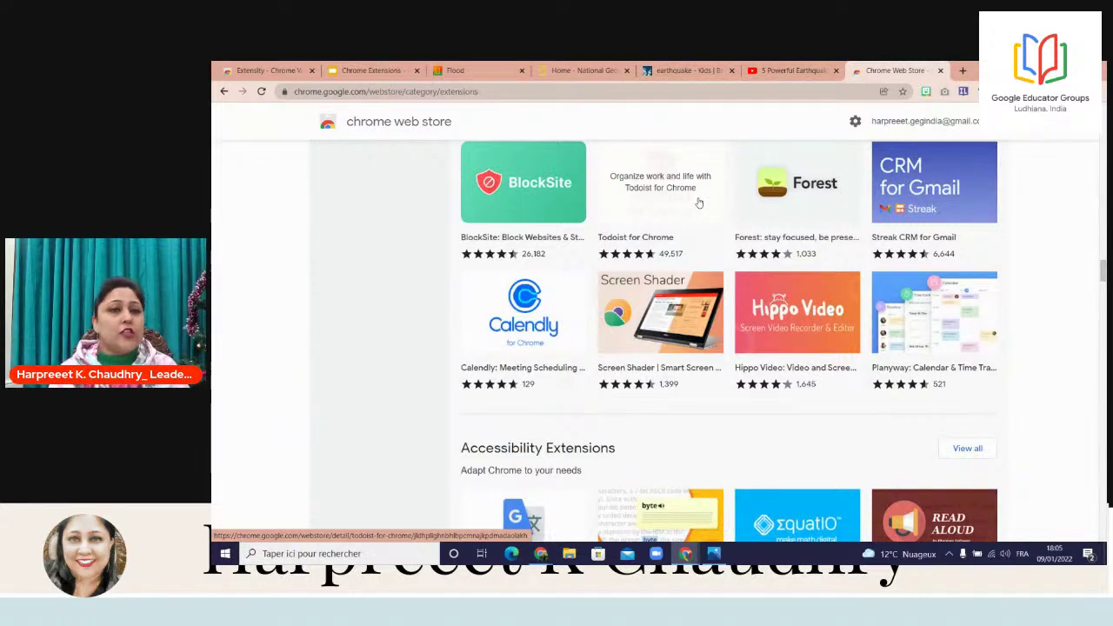
- Search the store for "emoji keyboard" and open the Emoji Keyboard by JoyPixels extension
{"action": "scroll", "coordinate": [525, 112], "scroll_direction": "up", "scroll_amount": 15}
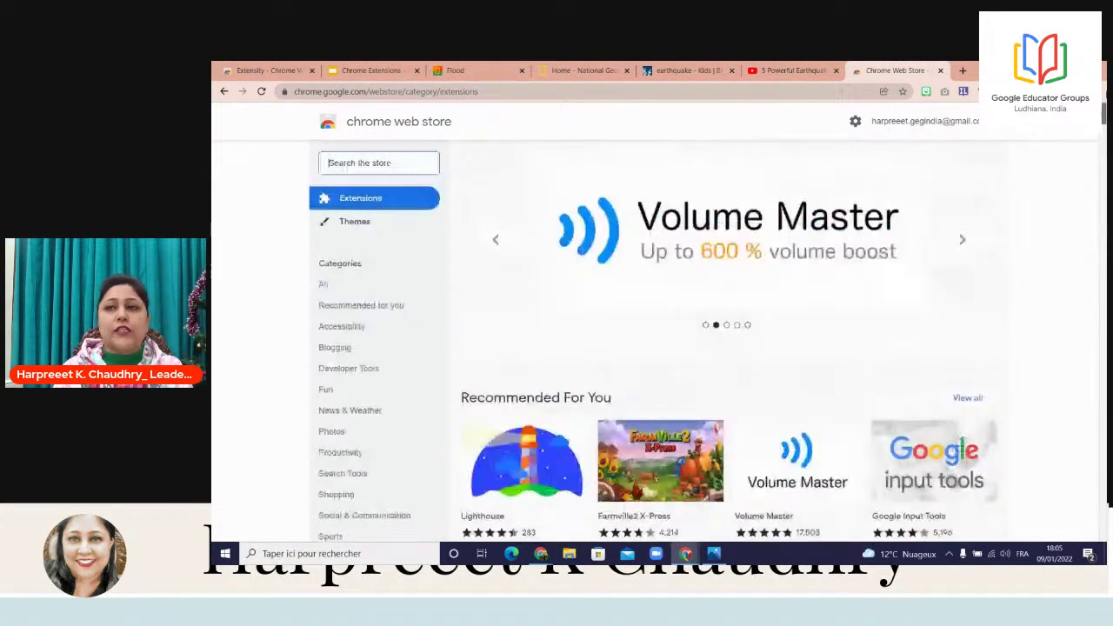
{"action": "left_click", "coordinate": [406, 161]}
{"action": "type", "text": "em"}
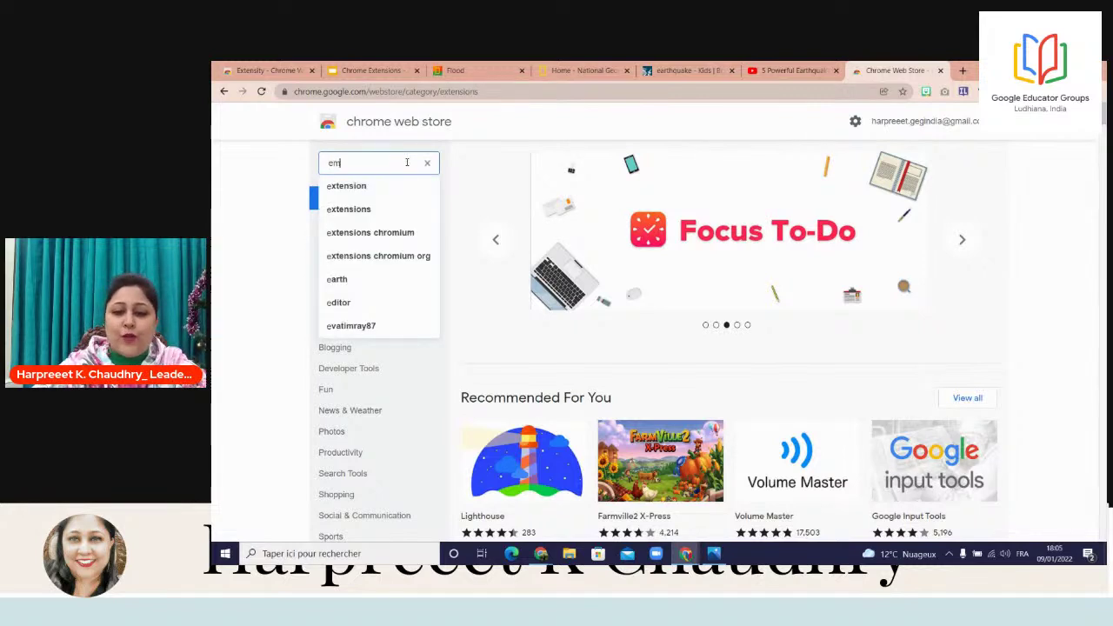
{"action": "type", "text": "oji"}
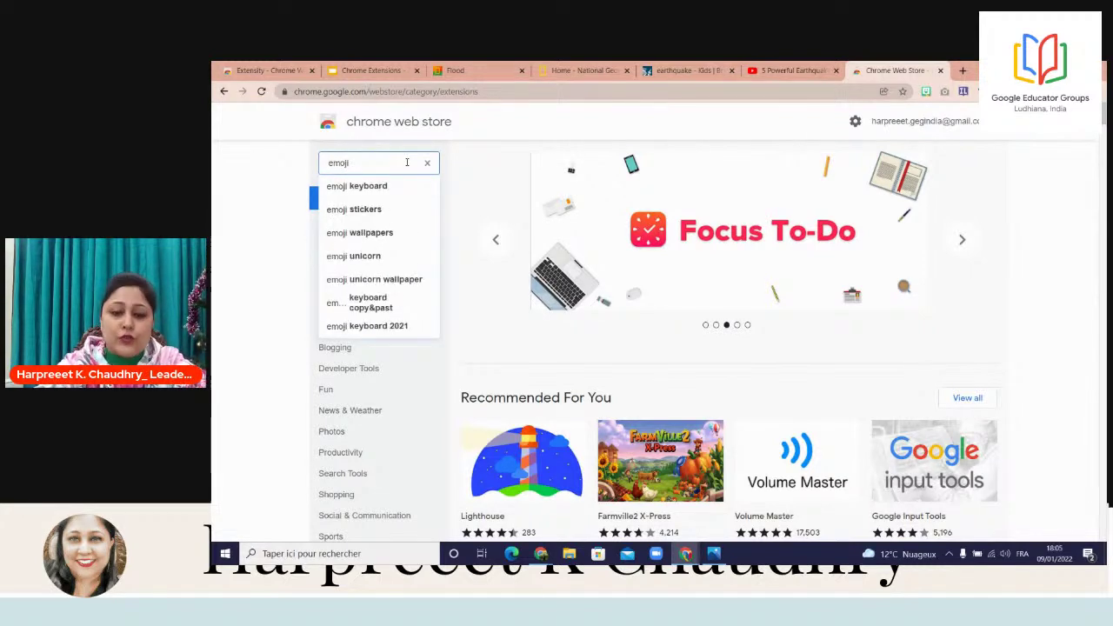
{"action": "type", "text": " key"}
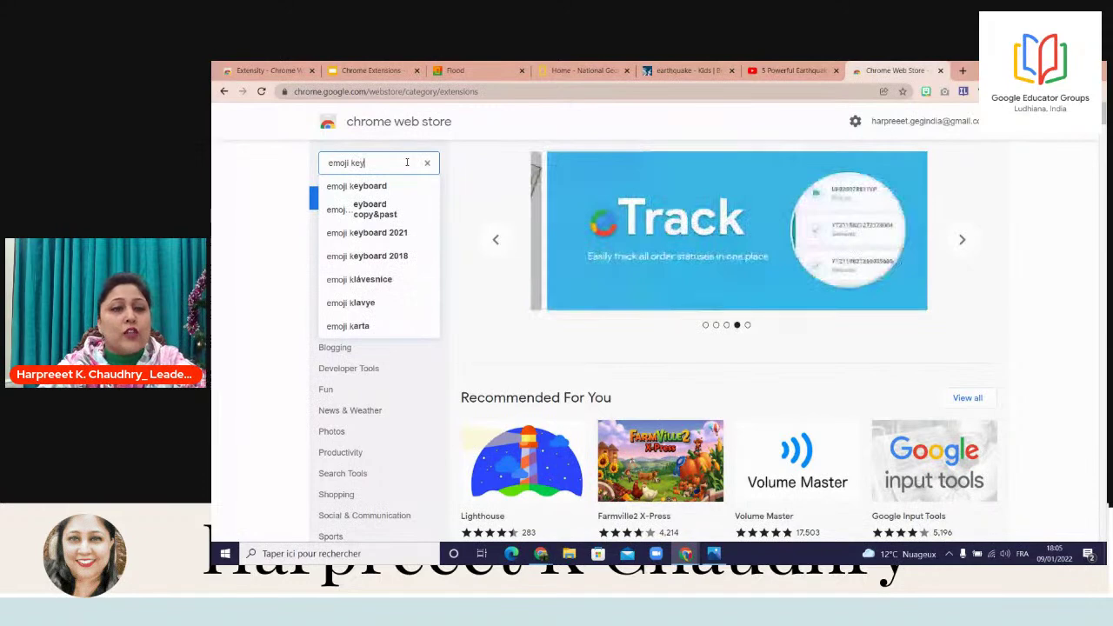
{"action": "type", "text": "board"}
{"action": "key", "text": "Return"}
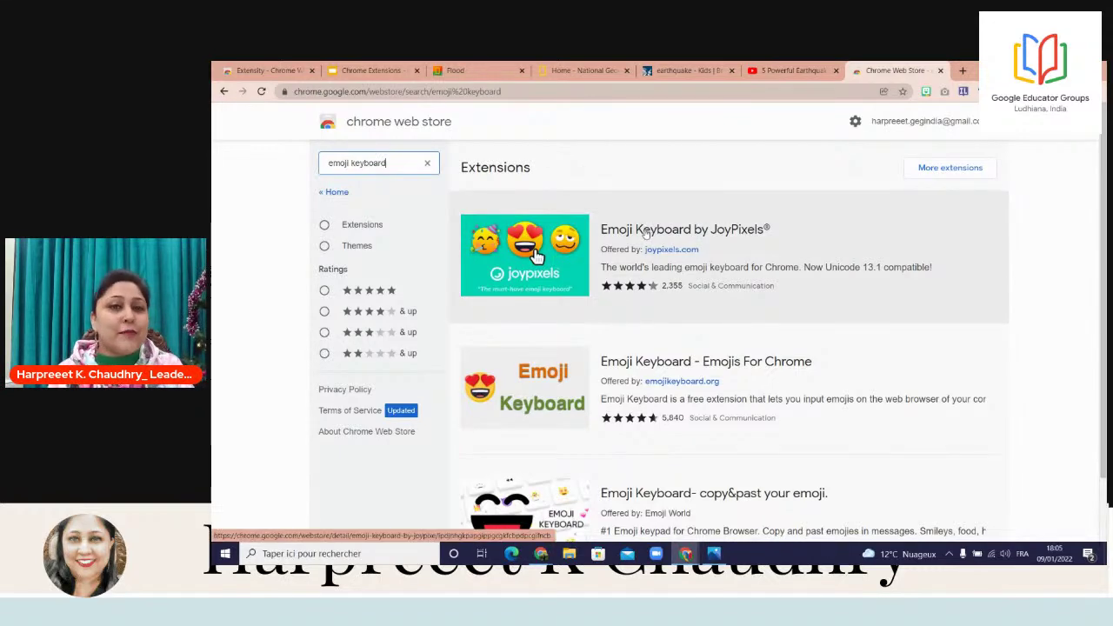
{"action": "left_click", "coordinate": [645, 233]}
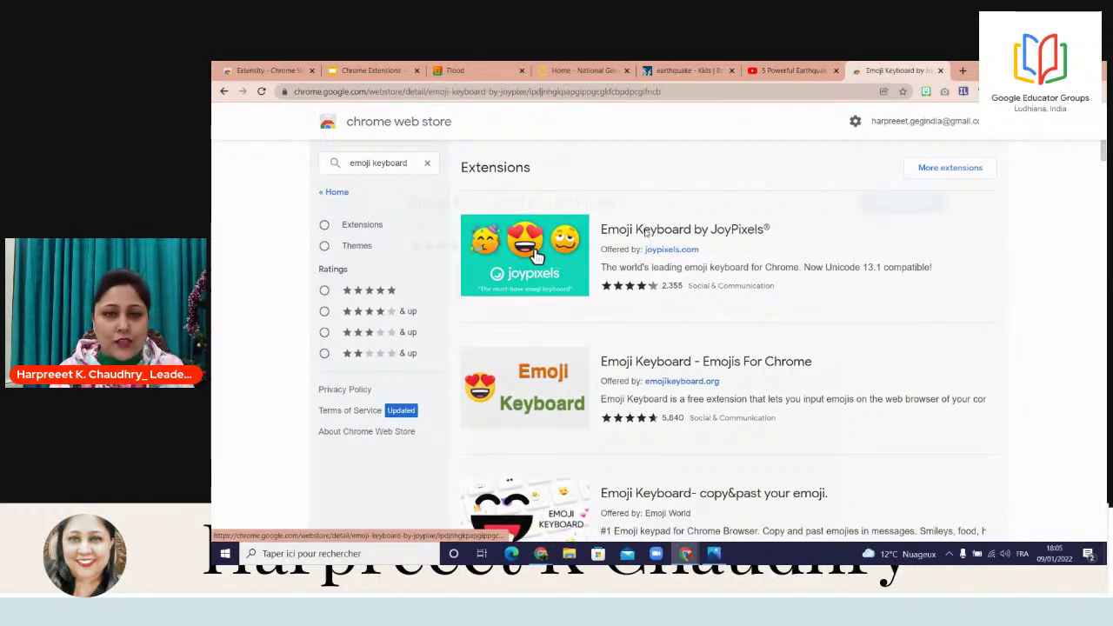
- Examine the extension's overview page, including its preview images, description, additional information and related extensions
{"action": "left_click_drag", "start_coordinate": [1102, 214], "coordinate": [1102, 219]}
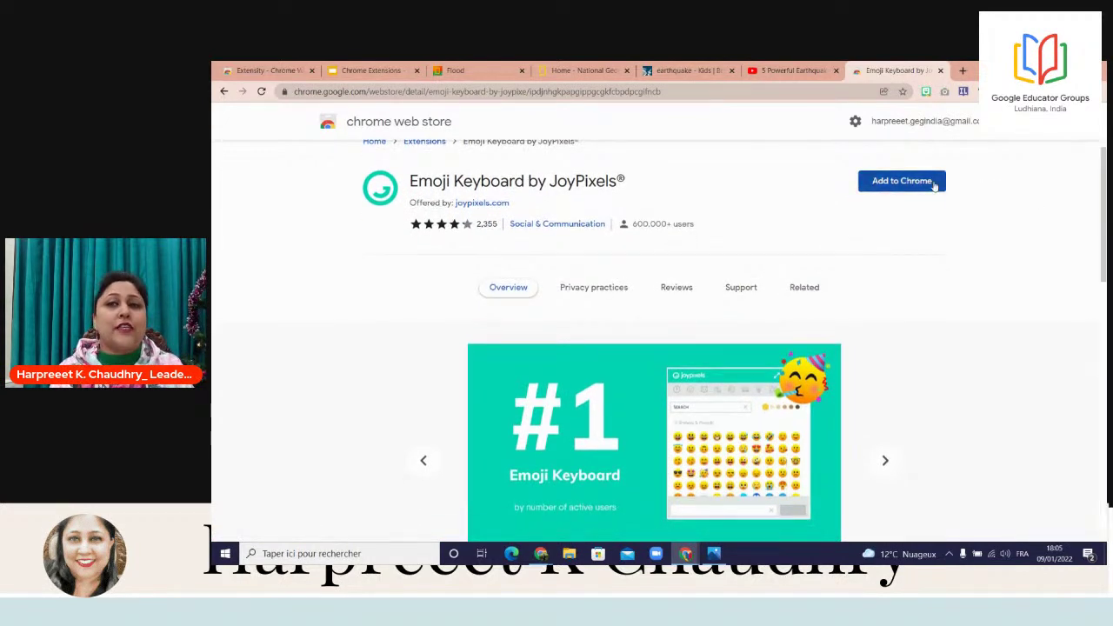
{"action": "left_click_drag", "start_coordinate": [1104, 257], "coordinate": [1104, 250]}
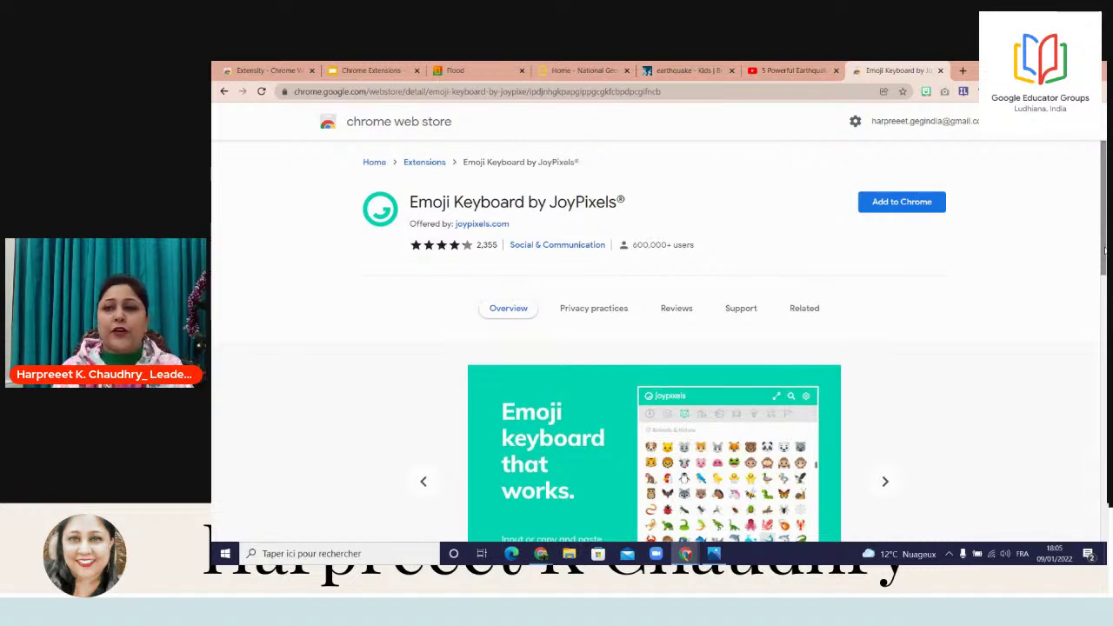
{"action": "left_click_drag", "start_coordinate": [1105, 259], "coordinate": [1105, 259]}
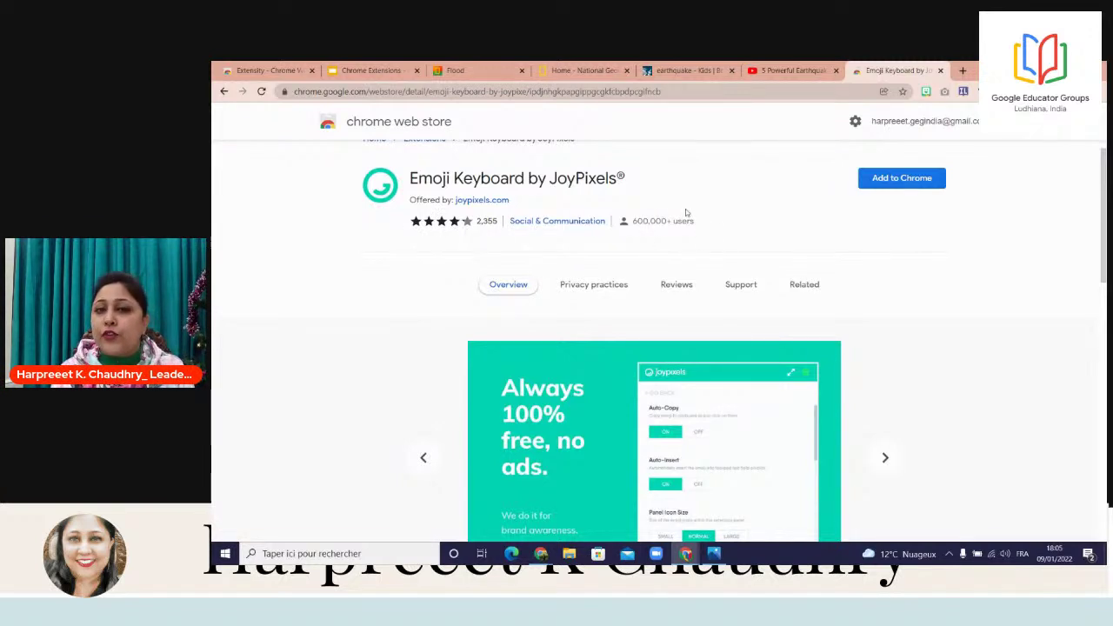
{"action": "left_click_drag", "start_coordinate": [1104, 220], "coordinate": [1104, 254]}
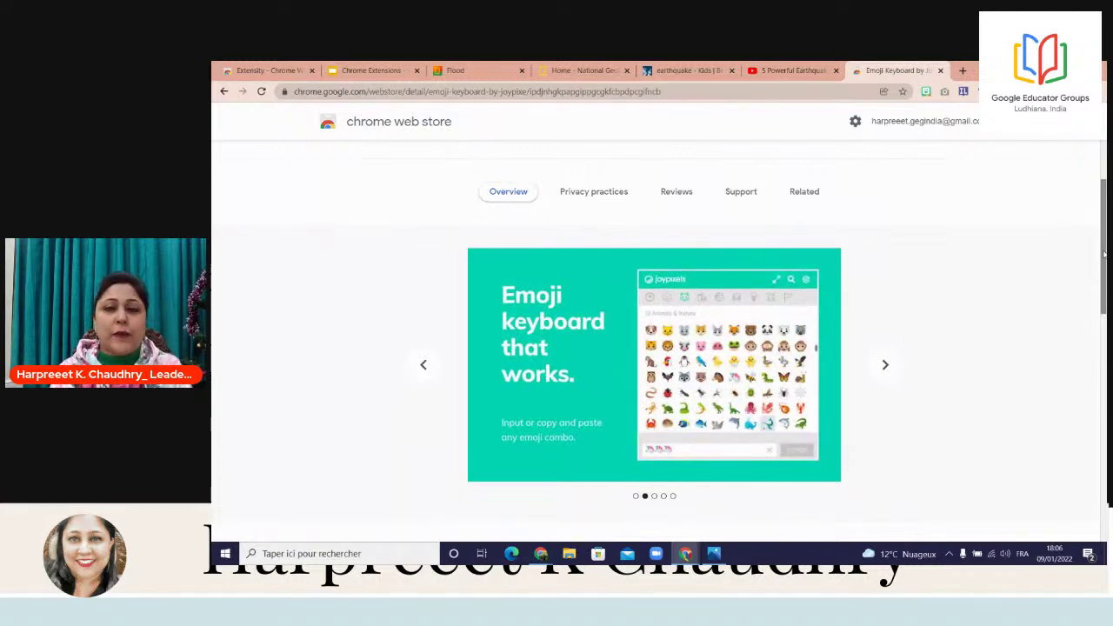
{"action": "scroll", "coordinate": [1102, 248], "scroll_direction": "down", "scroll_amount": 1}
{"action": "left_click_drag", "start_coordinate": [1102, 248], "coordinate": [1095, 349]}
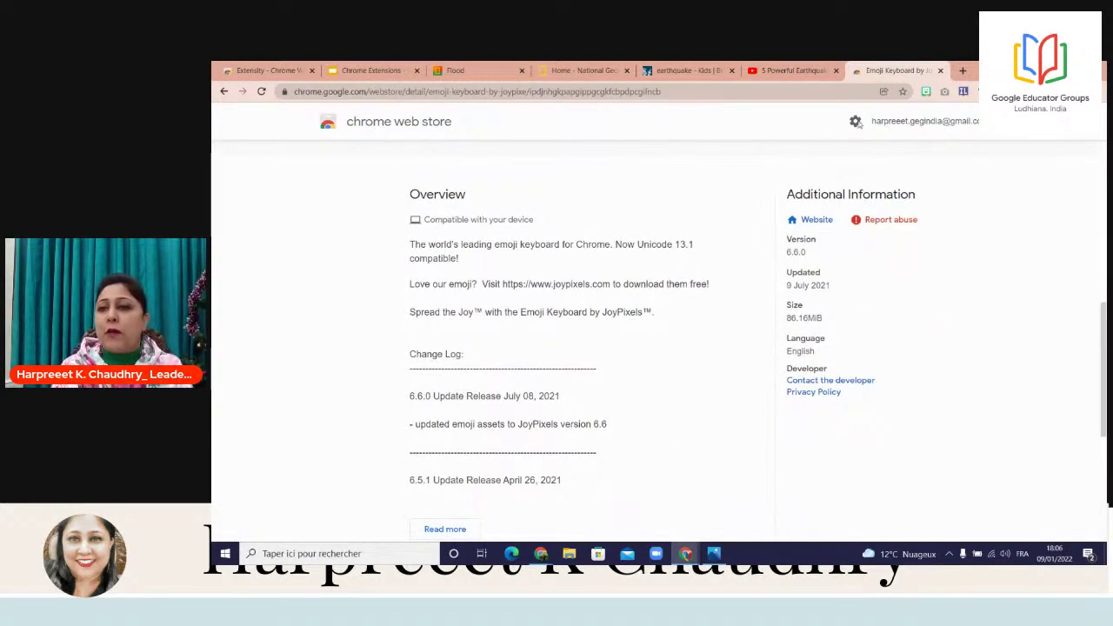
{"action": "left_click_drag", "start_coordinate": [1100, 379], "coordinate": [1099, 484]}
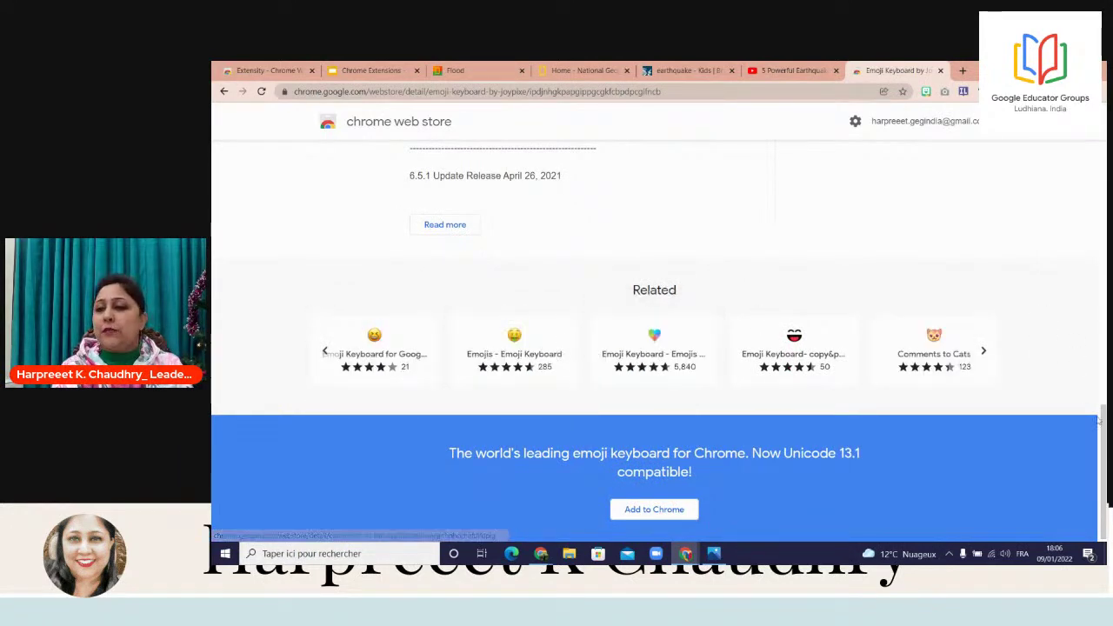
{"action": "left_click_drag", "start_coordinate": [1096, 419], "coordinate": [1099, 341]}
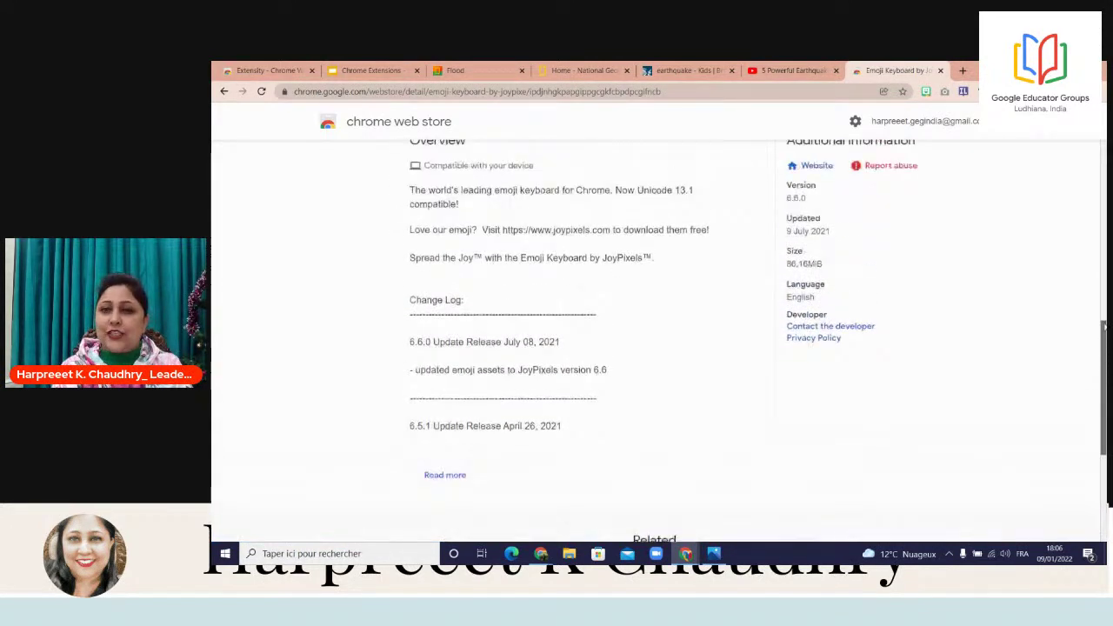
{"action": "scroll", "coordinate": [706, 141], "scroll_direction": "up", "scroll_amount": 10}
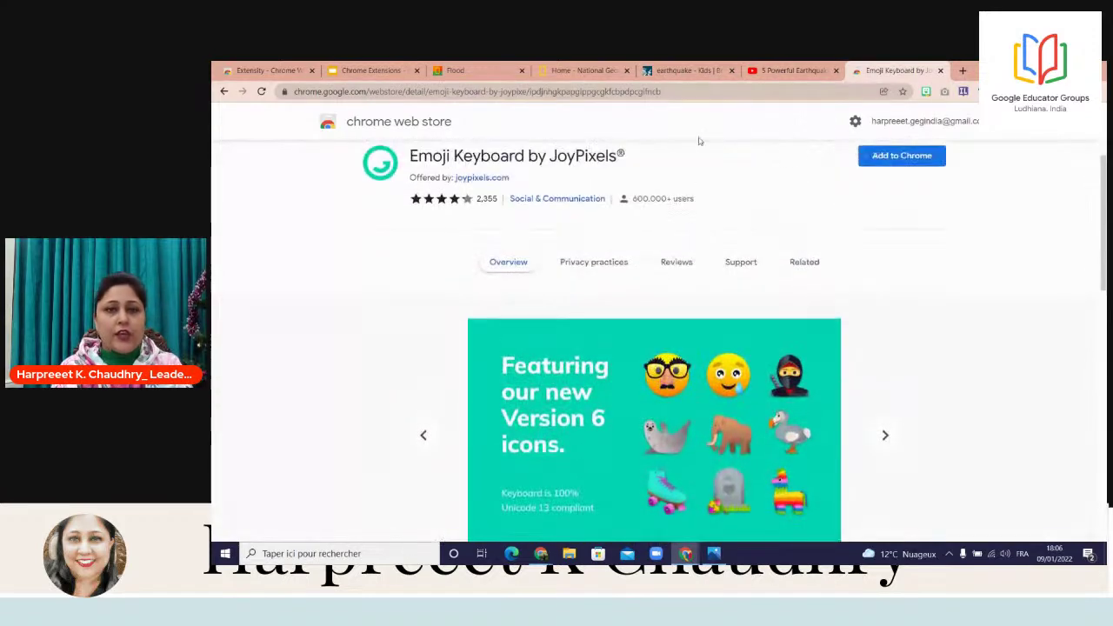
- Review the privacy practices and user reviews of Emoji Keyboard by JoyPixels
{"action": "left_click", "coordinate": [593, 261]}
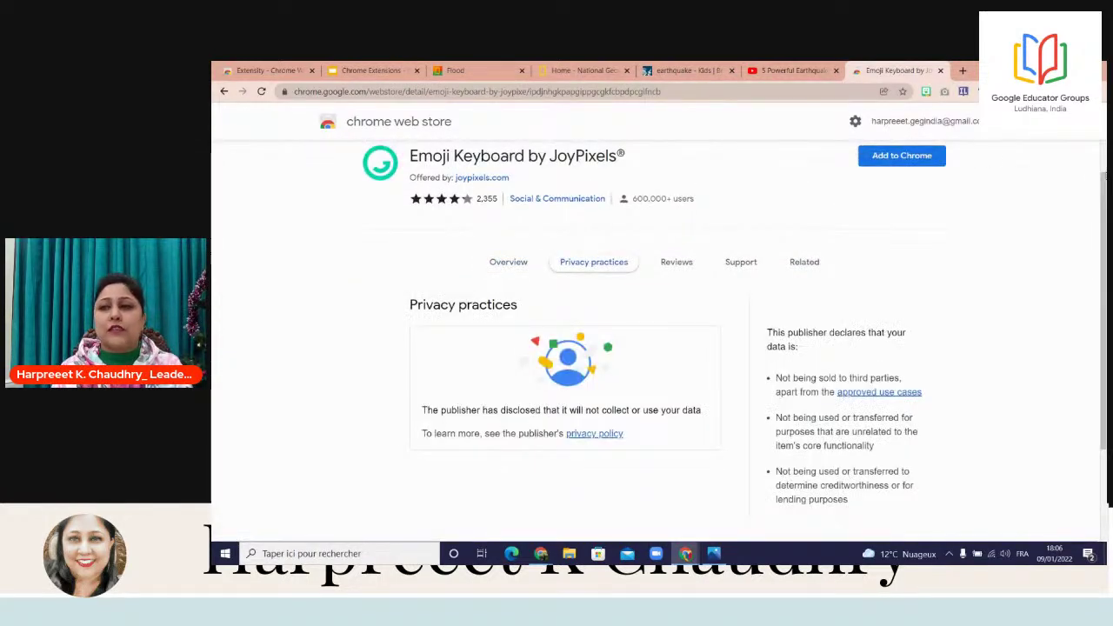
{"action": "mouse_move", "coordinate": [1104, 185]}
{"action": "left_mouse_down"}
{"action": "mouse_move", "coordinate": [1104, 161]}
{"action": "mouse_move", "coordinate": [1105, 177]}
{"action": "left_mouse_up"}
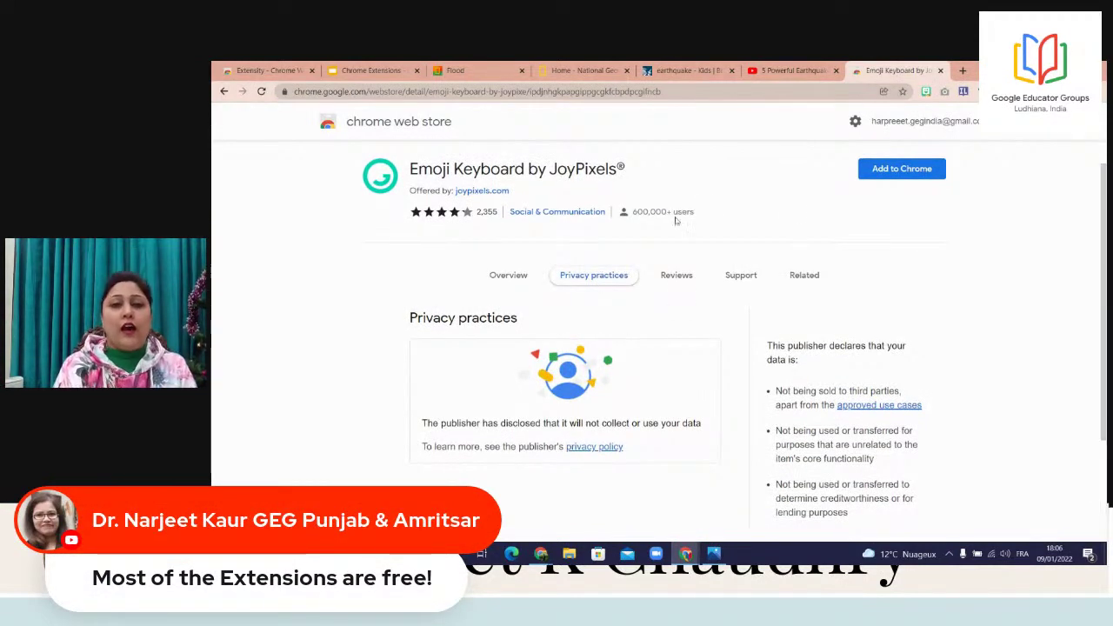
{"action": "left_click", "coordinate": [677, 277]}
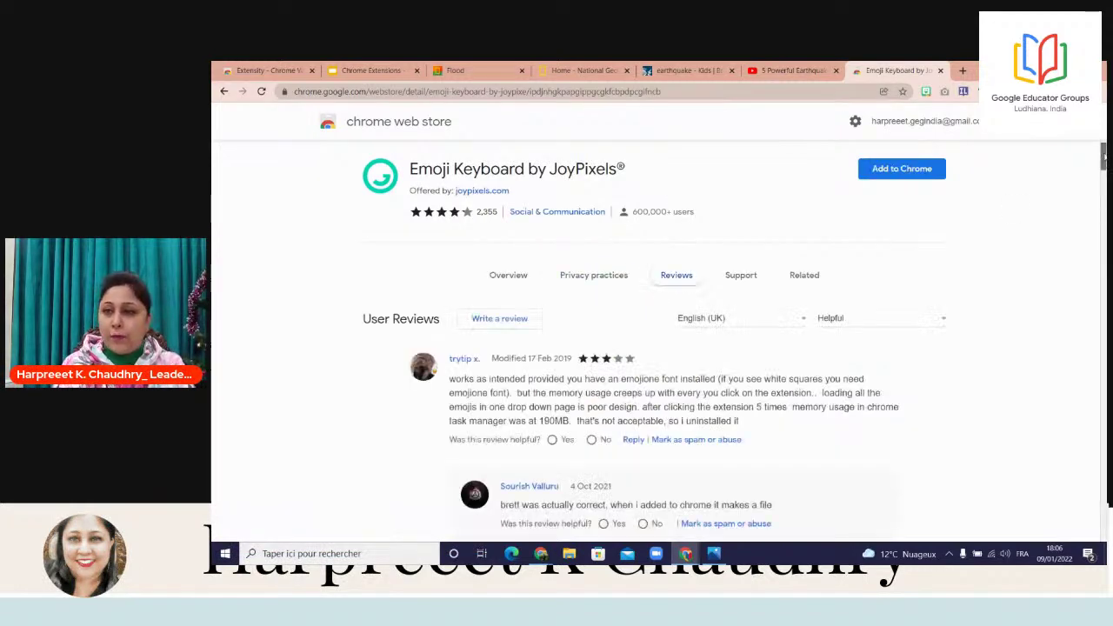
{"action": "scroll", "coordinate": [654, 348], "scroll_direction": "down", "scroll_amount": 3}
{"action": "scroll", "coordinate": [1103, 171], "scroll_direction": "up", "scroll_amount": 1}
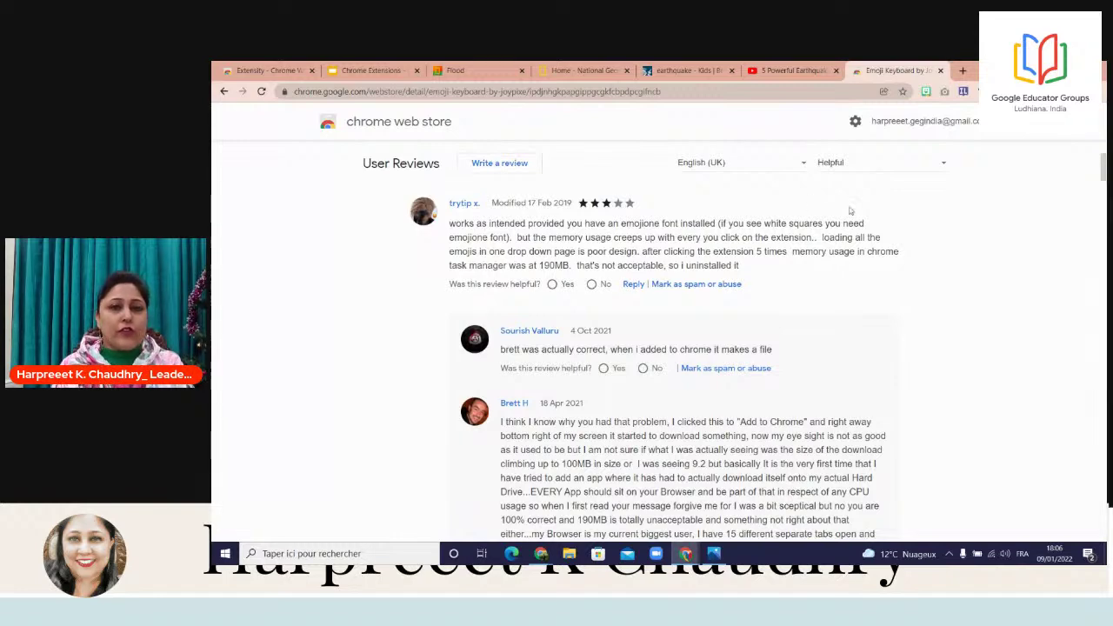
- Look over the user-submitted support posts and the related extensions for Emoji Keyboard by JoyPixels
{"action": "mouse_move", "coordinate": [1102, 174]}
{"action": "left_mouse_down"}
{"action": "mouse_move", "coordinate": [1104, 238]}
{"action": "mouse_move", "coordinate": [1104, 162]}
{"action": "left_mouse_up"}
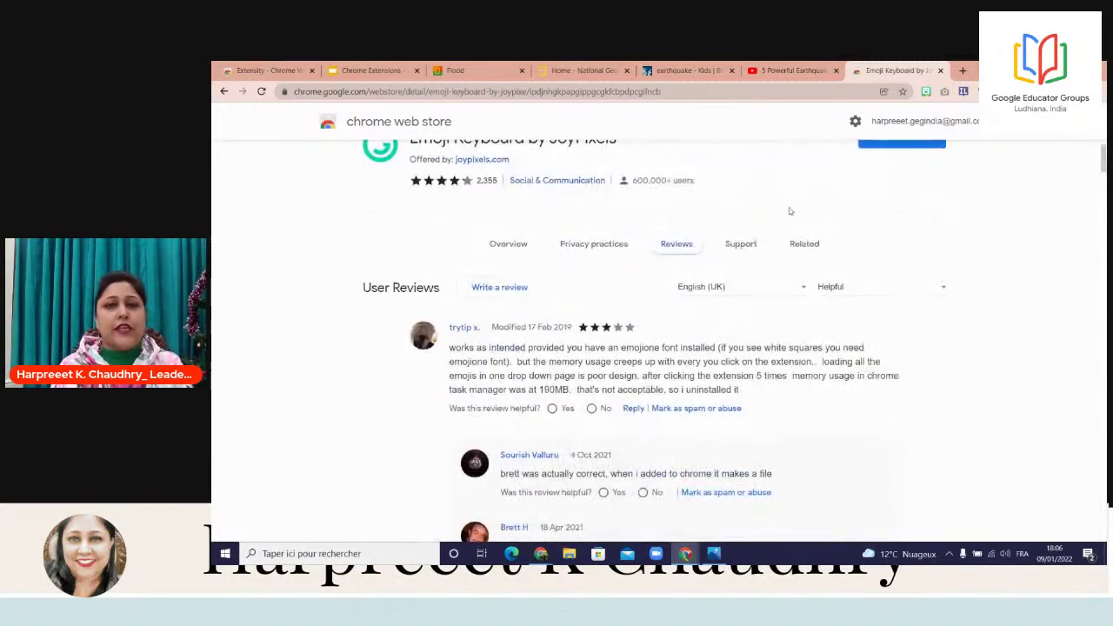
{"action": "left_click", "coordinate": [737, 246]}
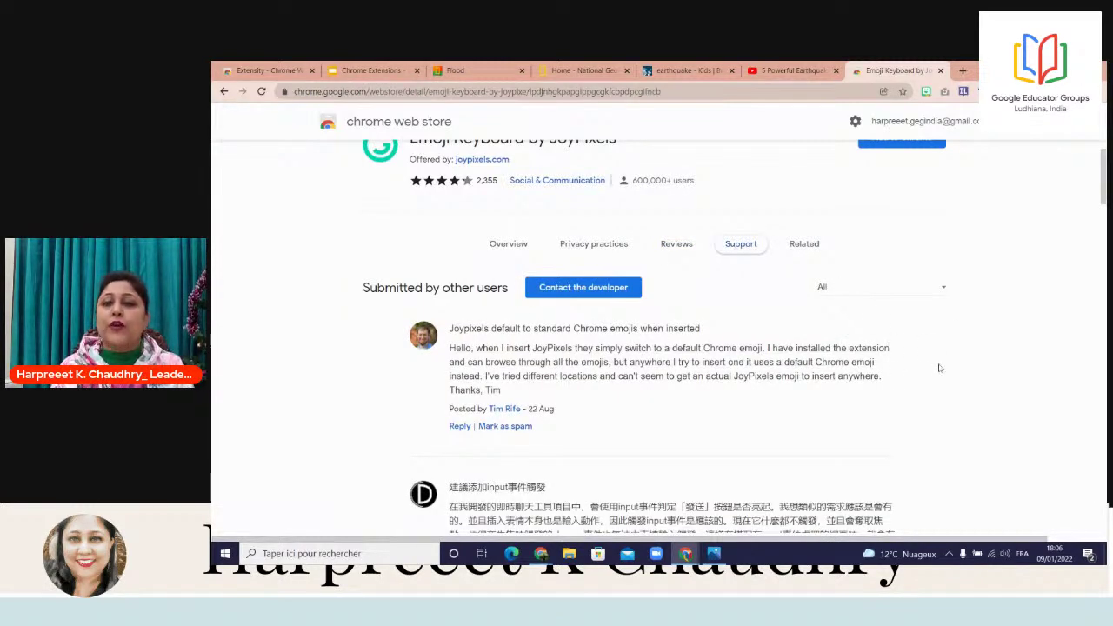
{"action": "left_click_drag", "start_coordinate": [1104, 200], "coordinate": [1104, 192]}
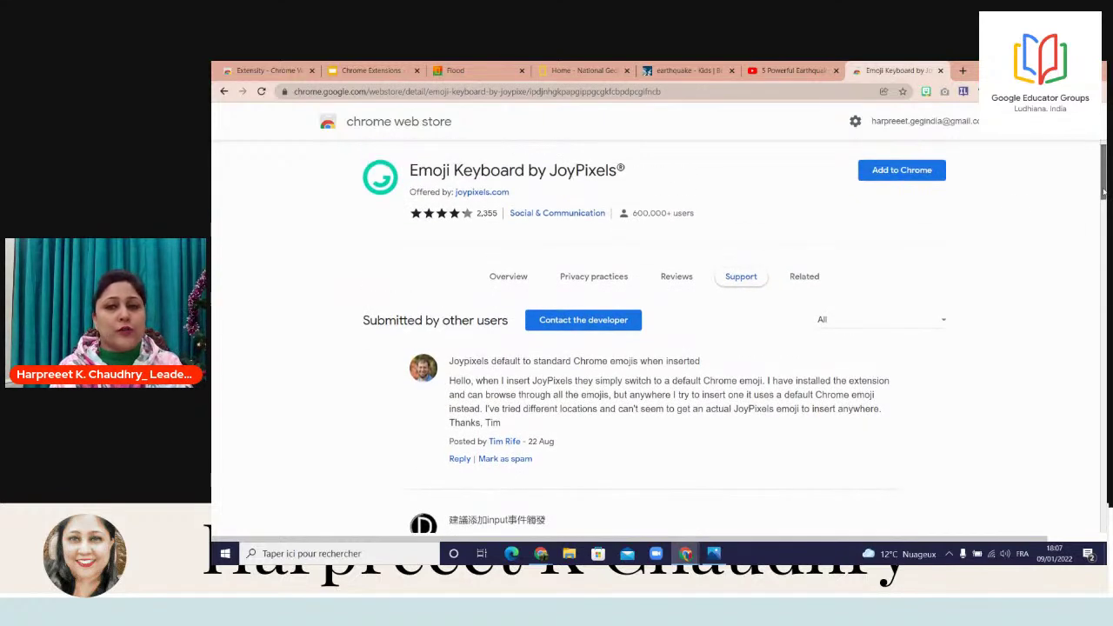
{"action": "left_click", "coordinate": [804, 276]}
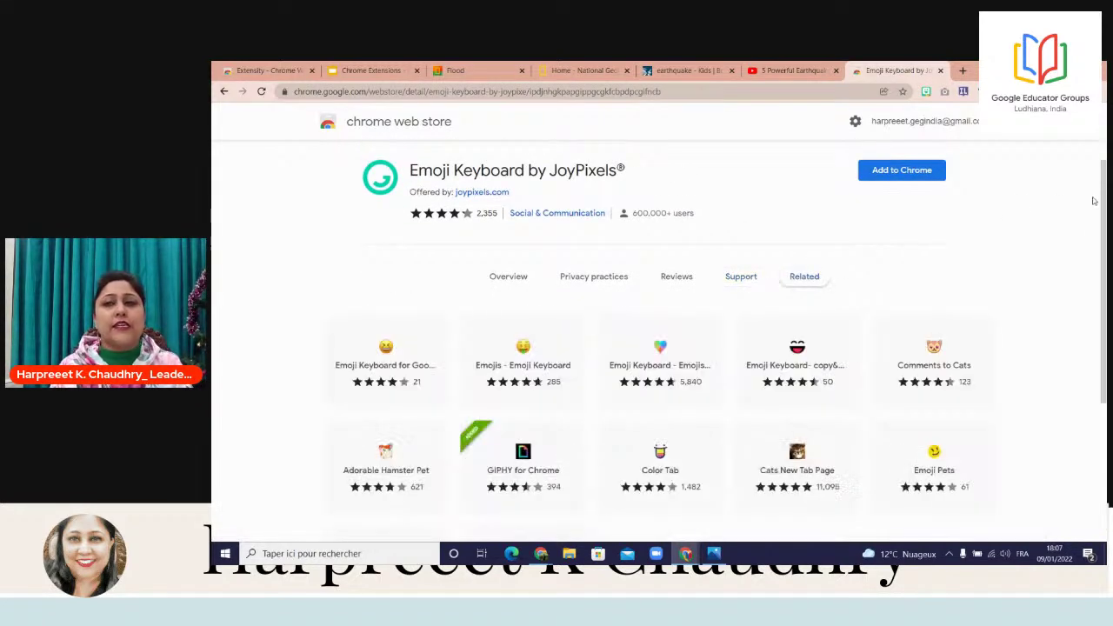
{"action": "left_click_drag", "start_coordinate": [1104, 198], "coordinate": [1103, 178]}
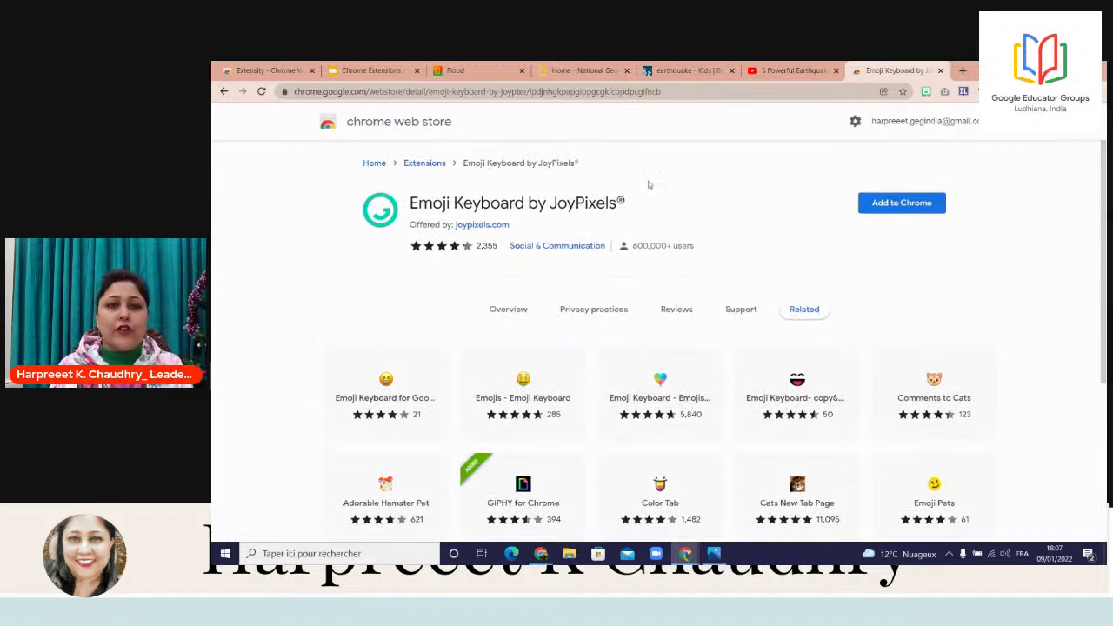
- Add Emoji Keyboard by JoyPixels to Chrome, dismiss the notice and close the extension's store page
{"action": "left_click", "coordinate": [904, 205]}
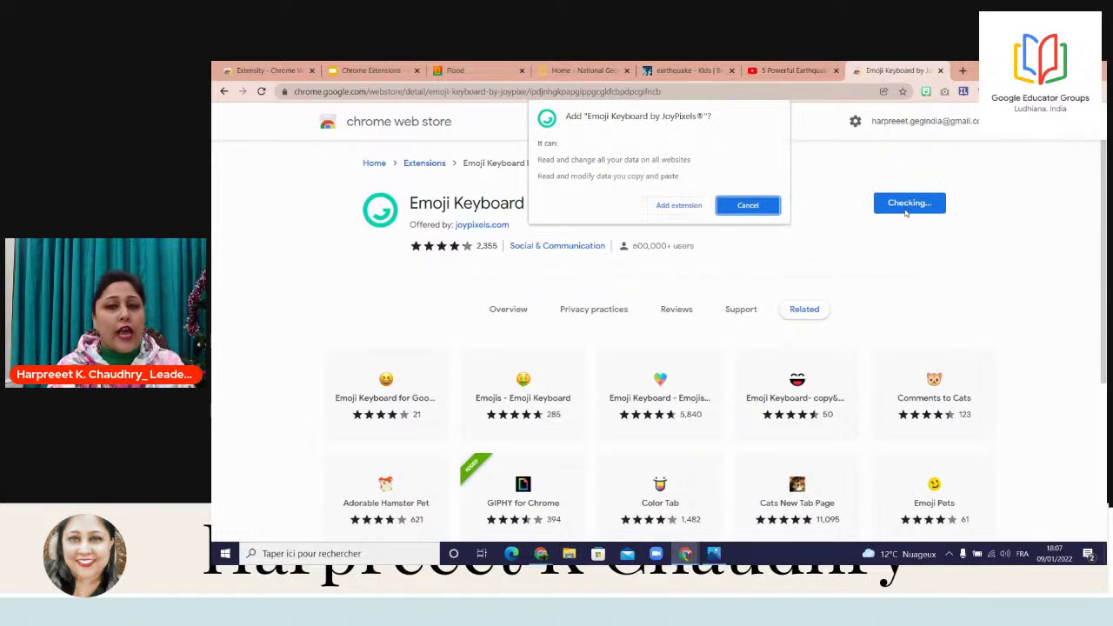
{"action": "left_click", "coordinate": [676, 207]}
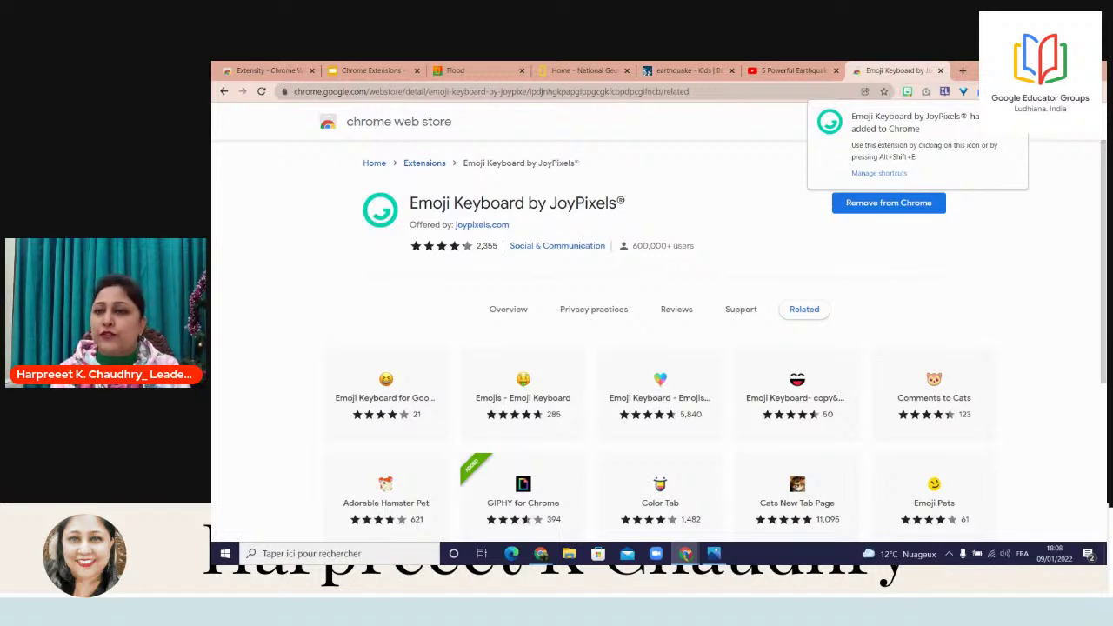
{"action": "left_click", "coordinate": [1015, 116]}
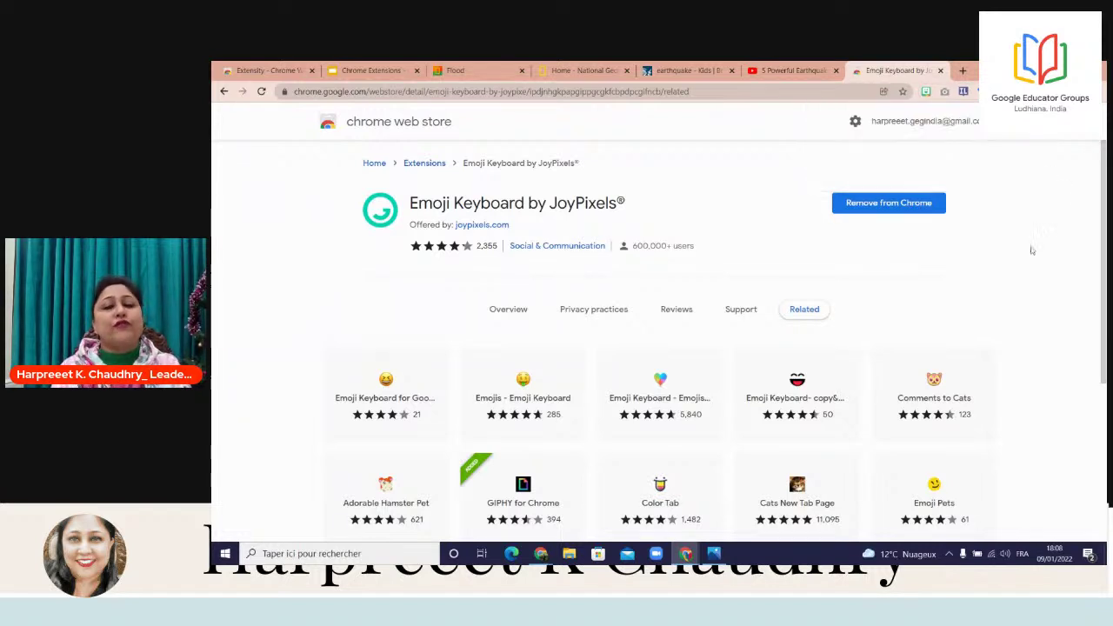
{"action": "left_click", "coordinate": [941, 72]}
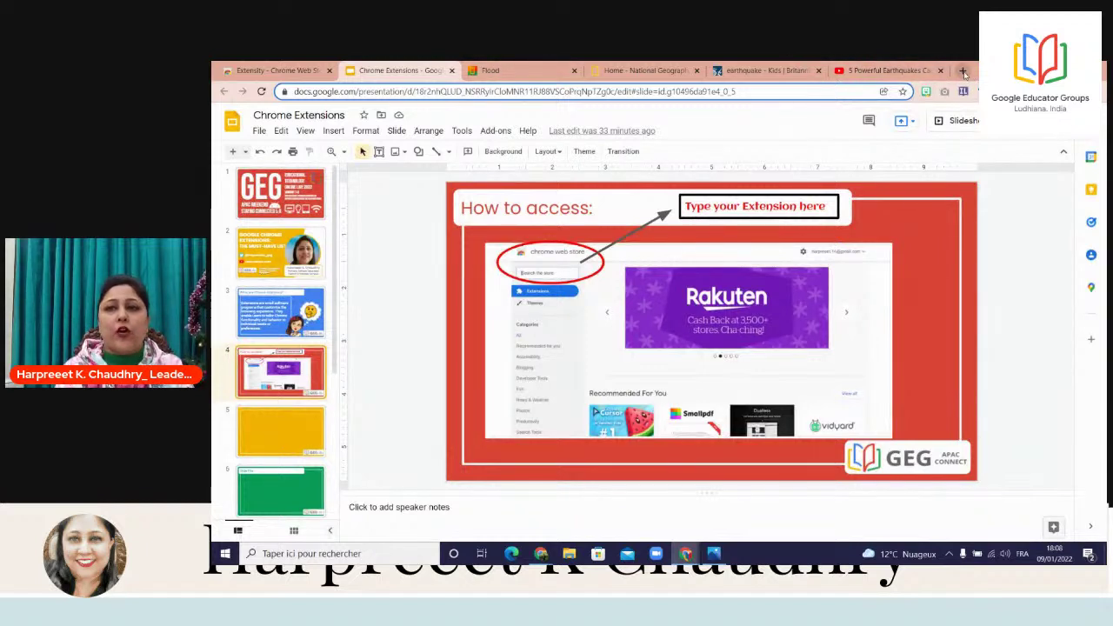
- In a new browser tab, look through the installed extensions and the options available for AdBlock
{"action": "left_click", "coordinate": [964, 73]}
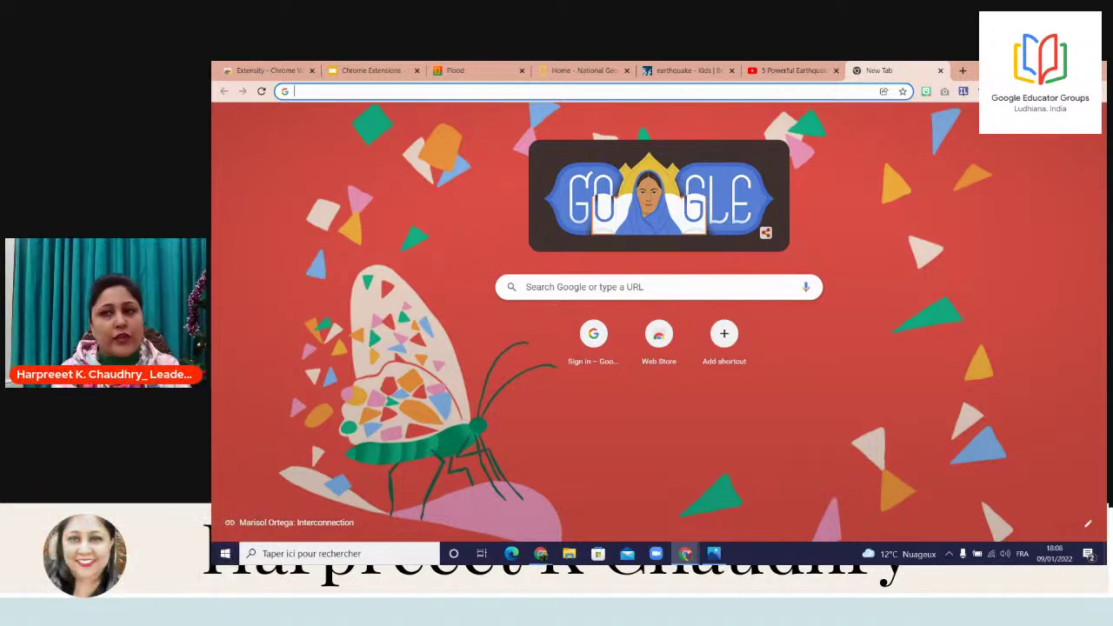
{"action": "left_click", "coordinate": [1036, 91]}
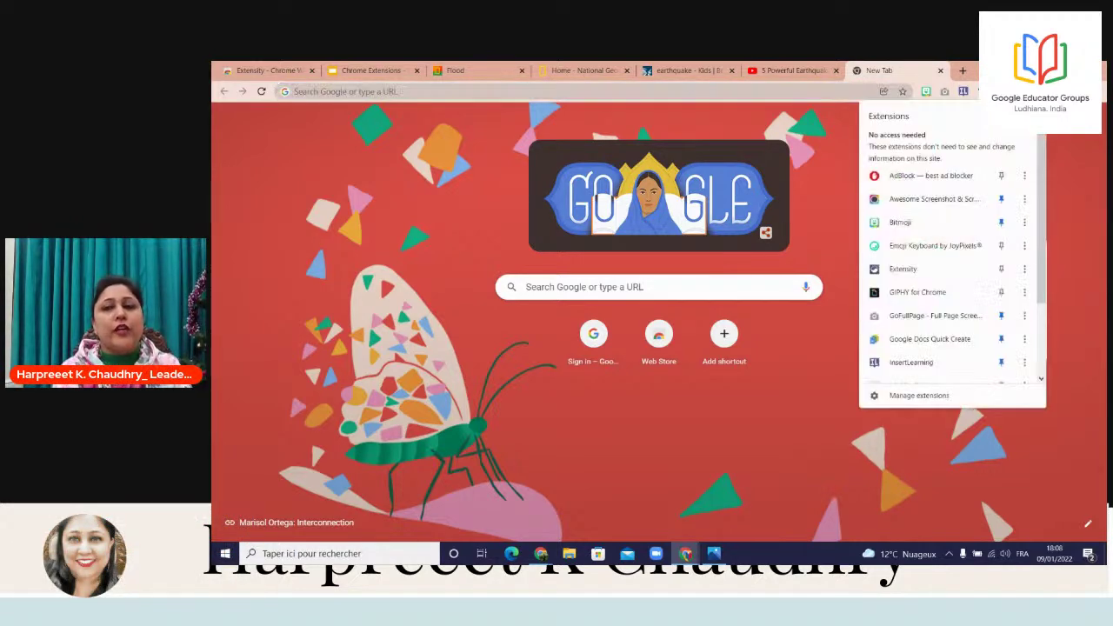
{"action": "scroll", "coordinate": [1040, 163], "scroll_direction": "down", "scroll_amount": 1}
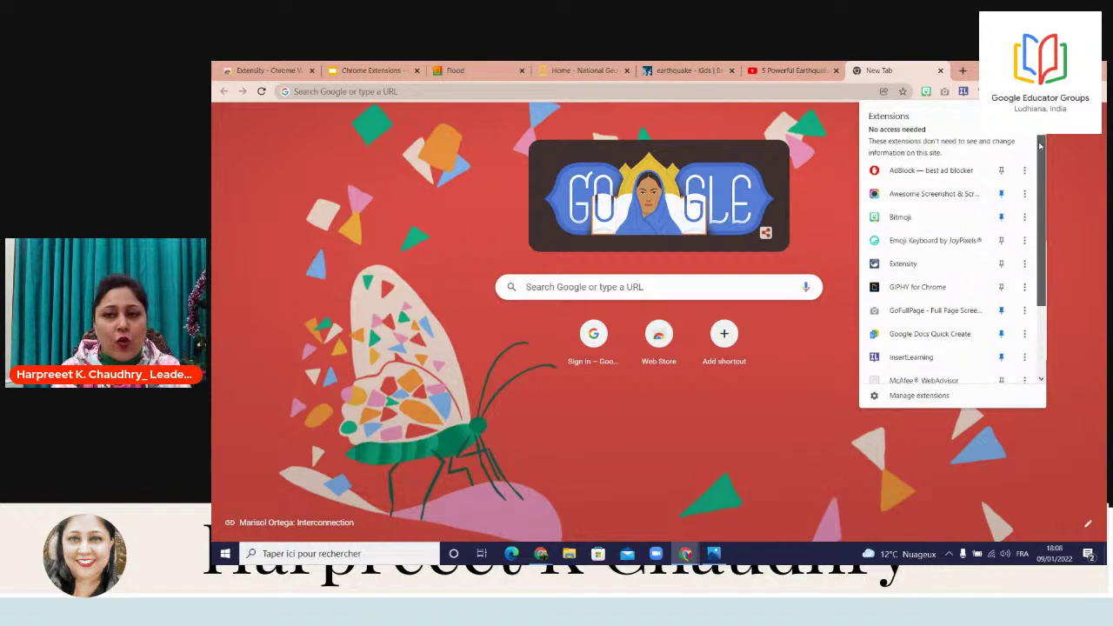
{"action": "scroll", "coordinate": [1040, 163], "scroll_direction": "down", "scroll_amount": 3}
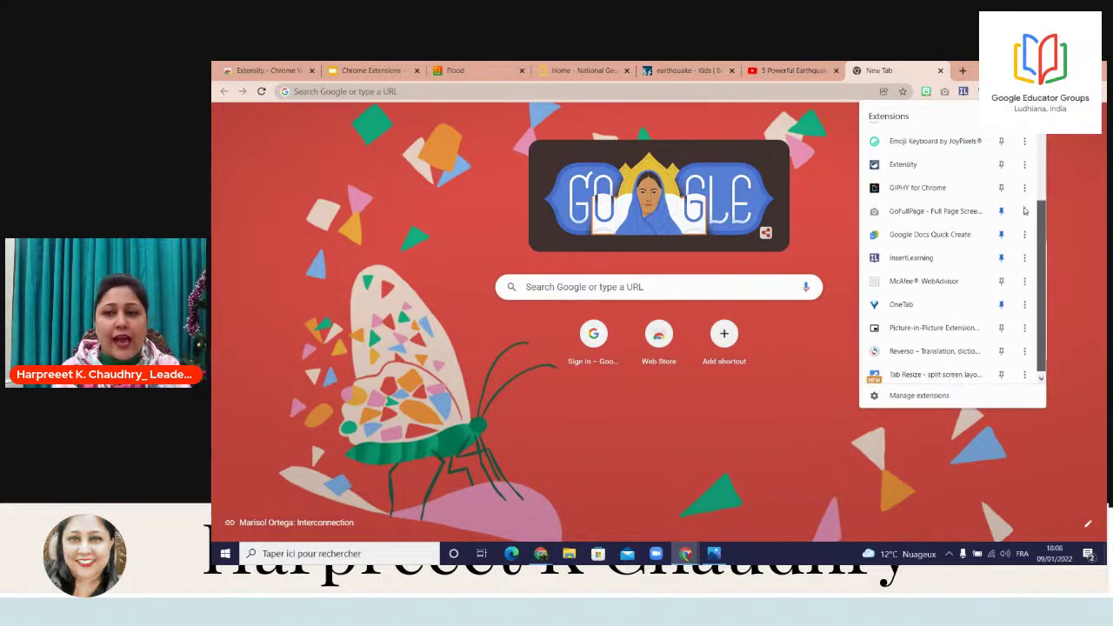
{"action": "scroll", "coordinate": [1022, 226], "scroll_direction": "up", "scroll_amount": 4}
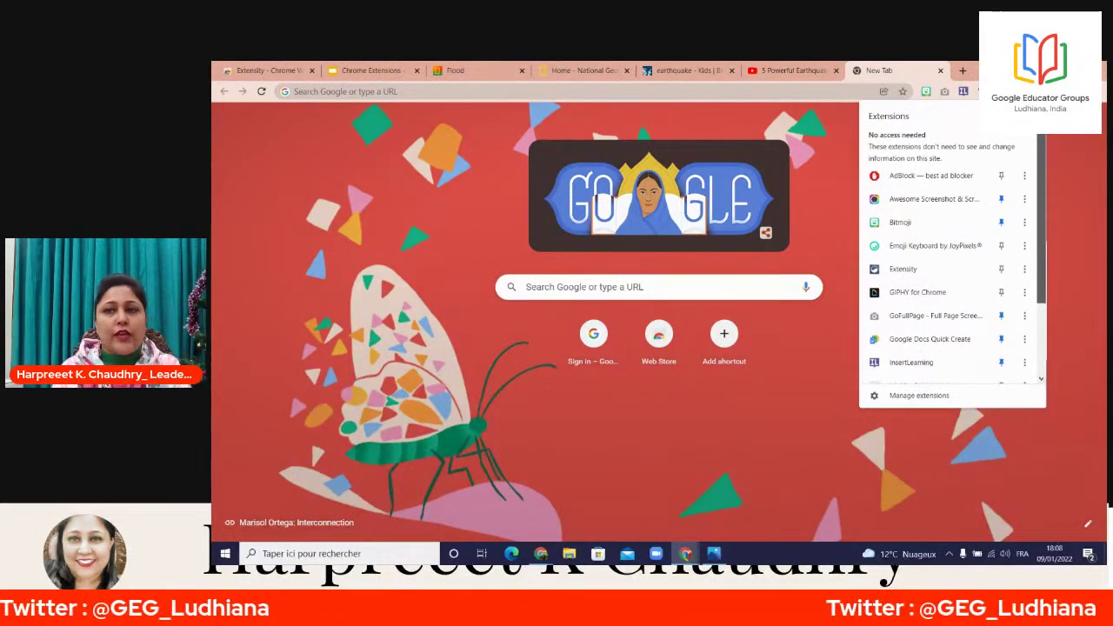
{"action": "left_click", "coordinate": [1024, 176]}
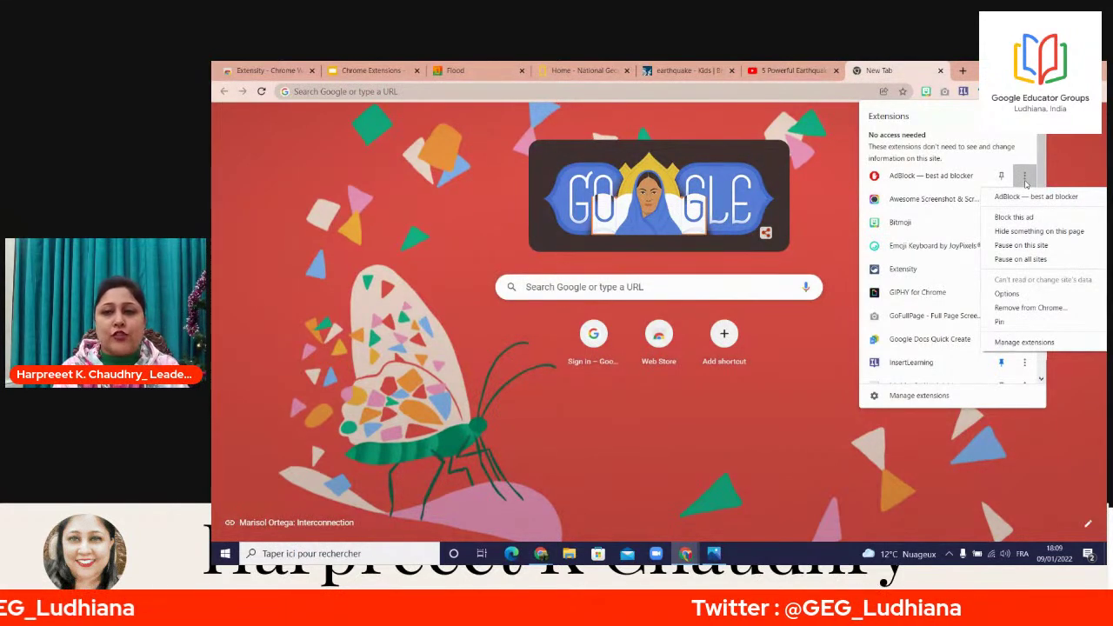
{"action": "left_click", "coordinate": [1086, 405]}
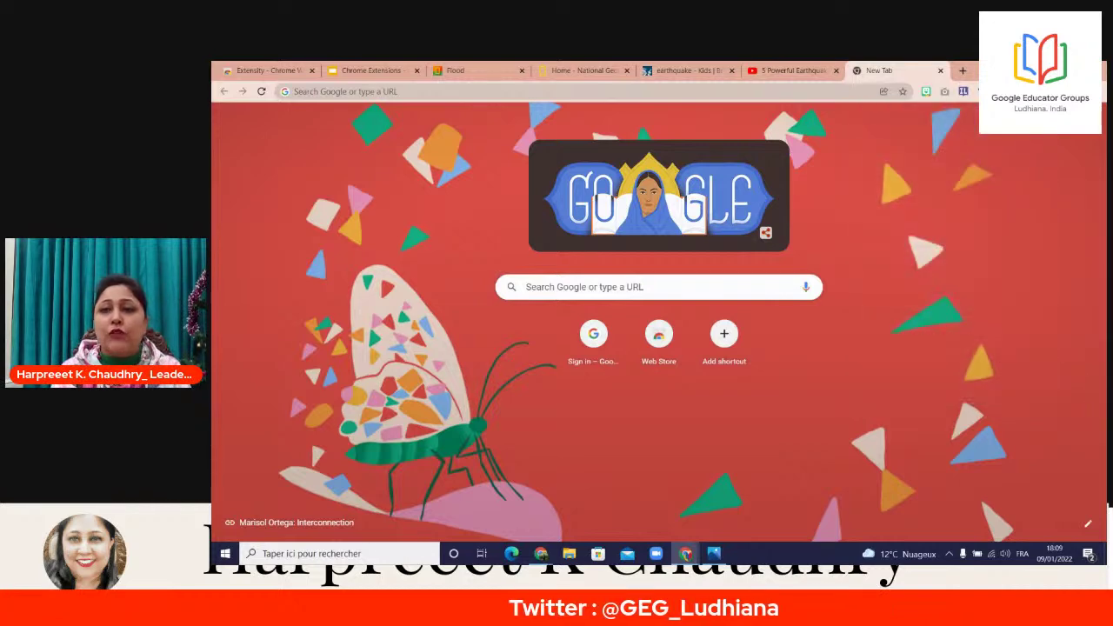
- Pin Emoji Keyboard by JoyPixels from the list of installed extensions
{"action": "left_click", "coordinate": [1035, 92]}
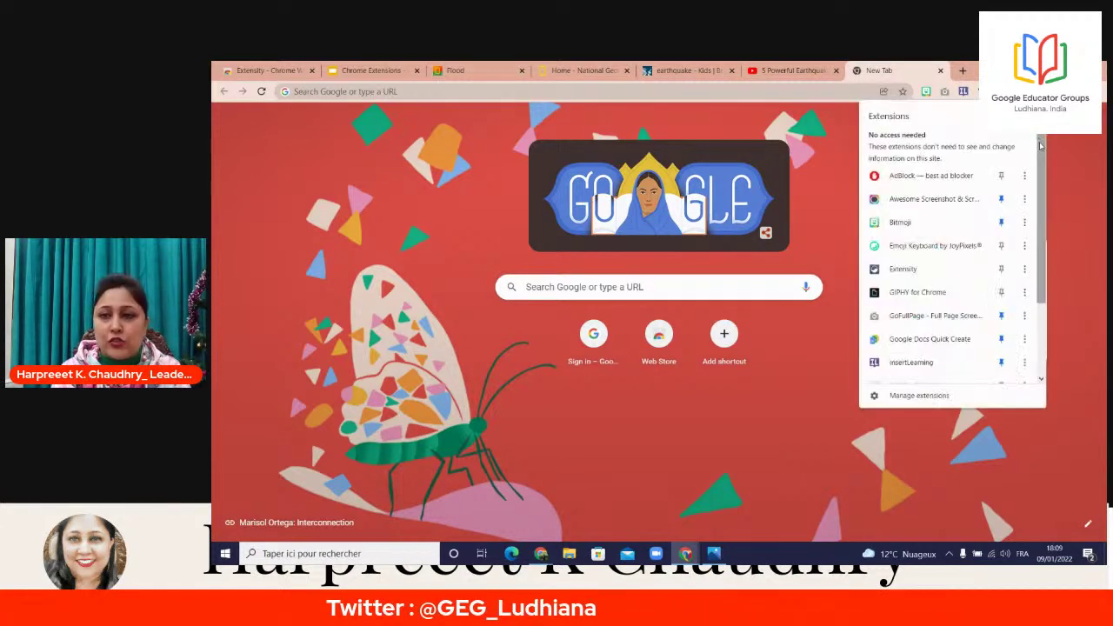
{"action": "scroll", "coordinate": [1040, 154], "scroll_direction": "down", "scroll_amount": 2}
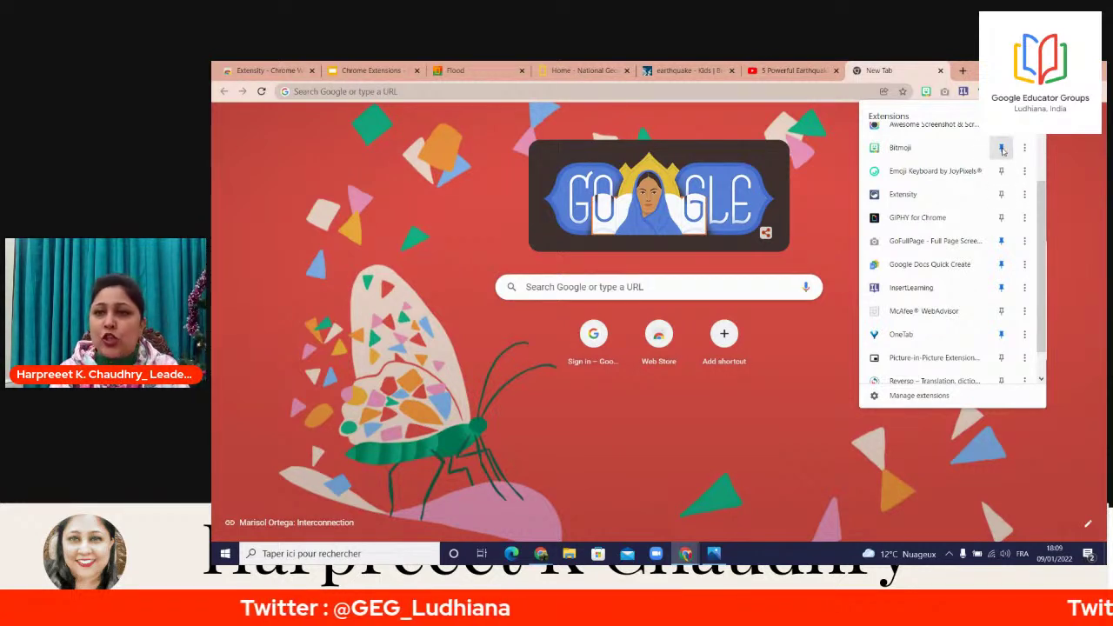
{"action": "scroll", "coordinate": [1002, 174], "scroll_direction": "up", "scroll_amount": 1}
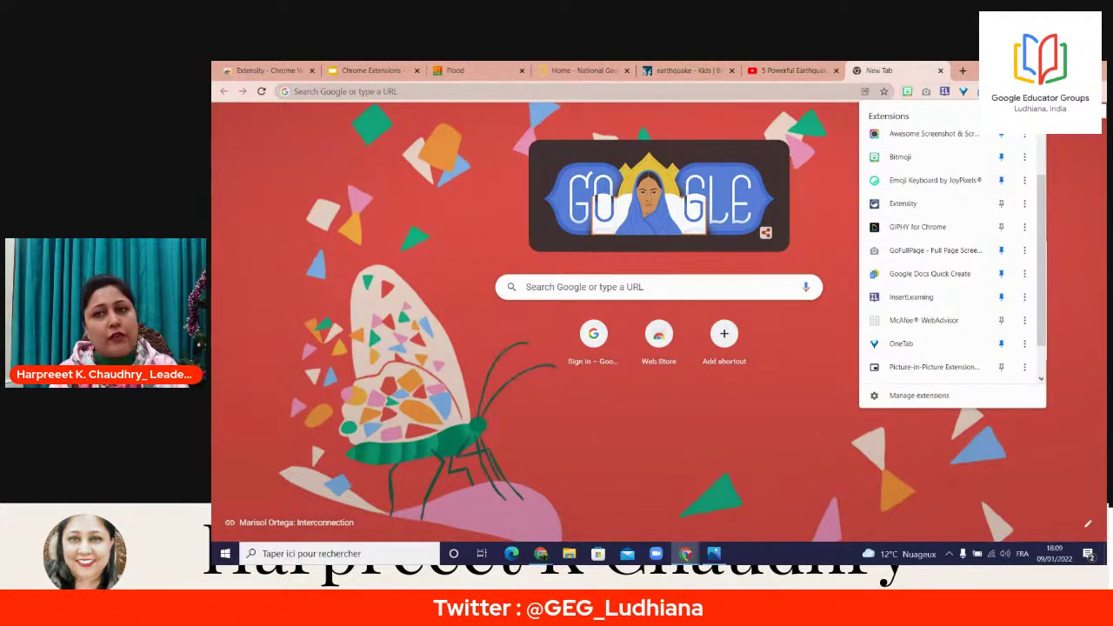
- Bring up the removal confirmation for Emoji Keyboard by JoyPixels and cancel it
{"action": "left_click", "coordinate": [1025, 181]}
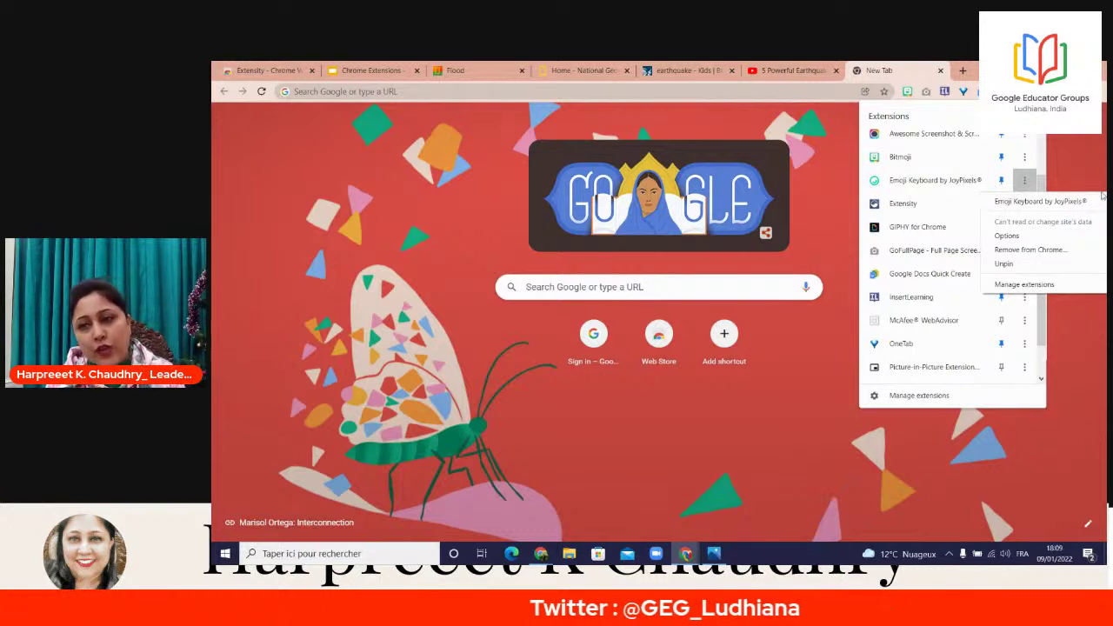
{"action": "left_click", "coordinate": [1005, 250]}
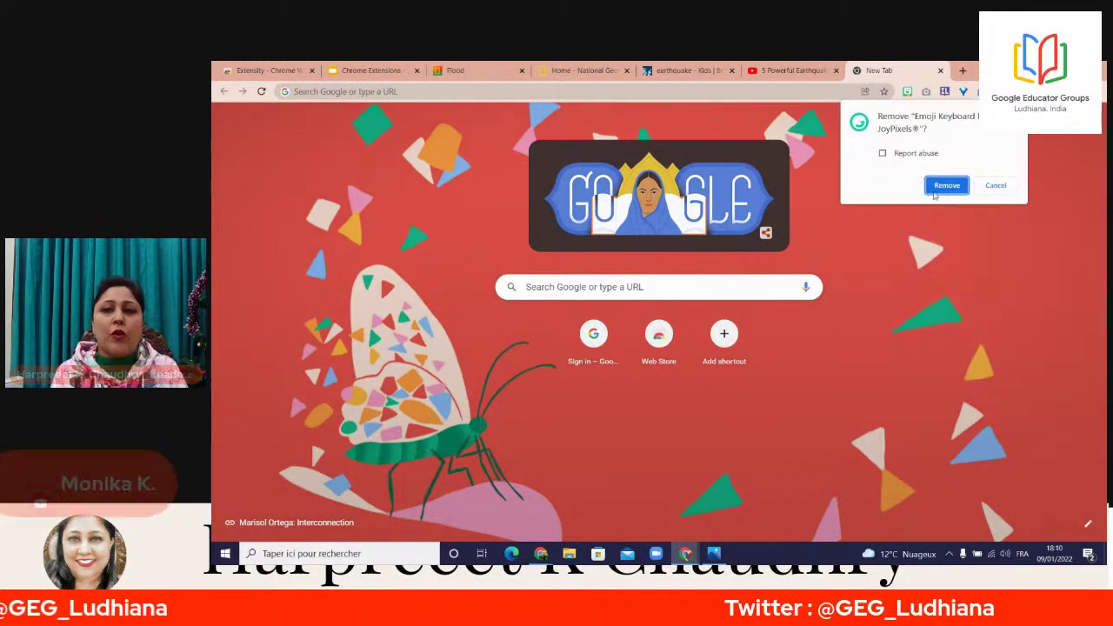
{"action": "left_click", "coordinate": [996, 185]}
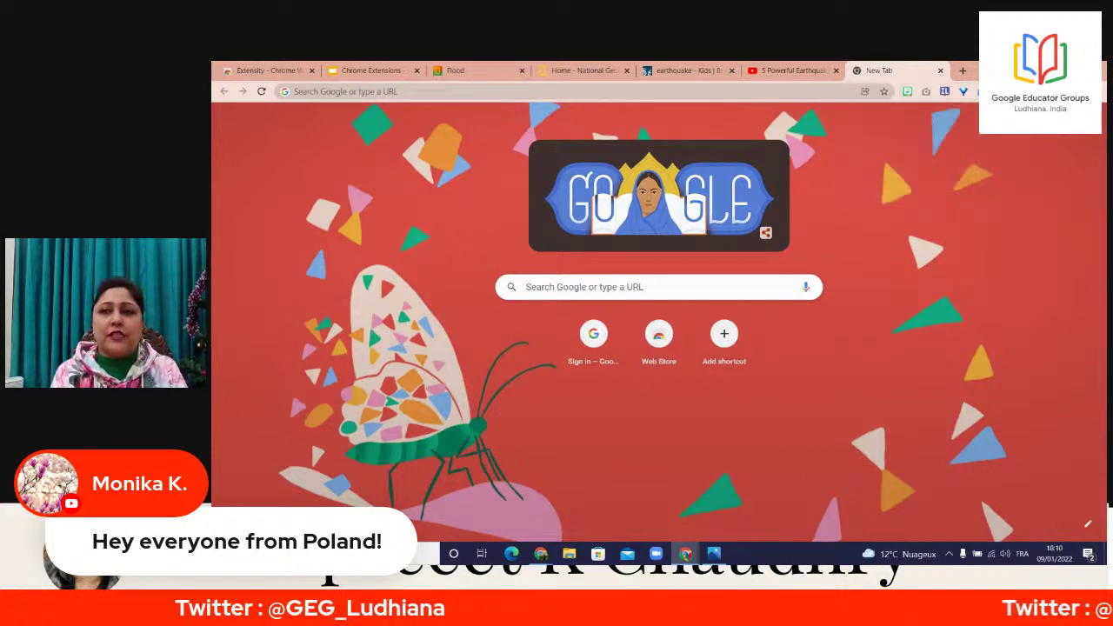
- Unpin Emoji Keyboard by JoyPixels, check the pin settings of the other installed extensions and close the list
{"action": "left_click", "coordinate": [1035, 91]}
{"action": "left_click", "coordinate": [1024, 246]}
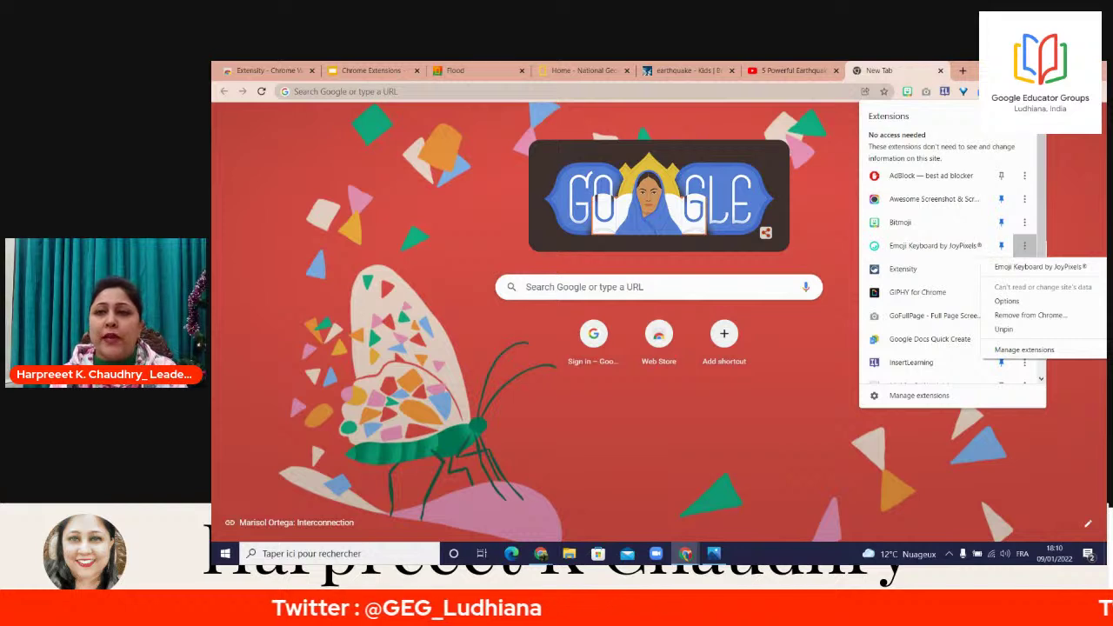
{"action": "left_click", "coordinate": [1004, 328]}
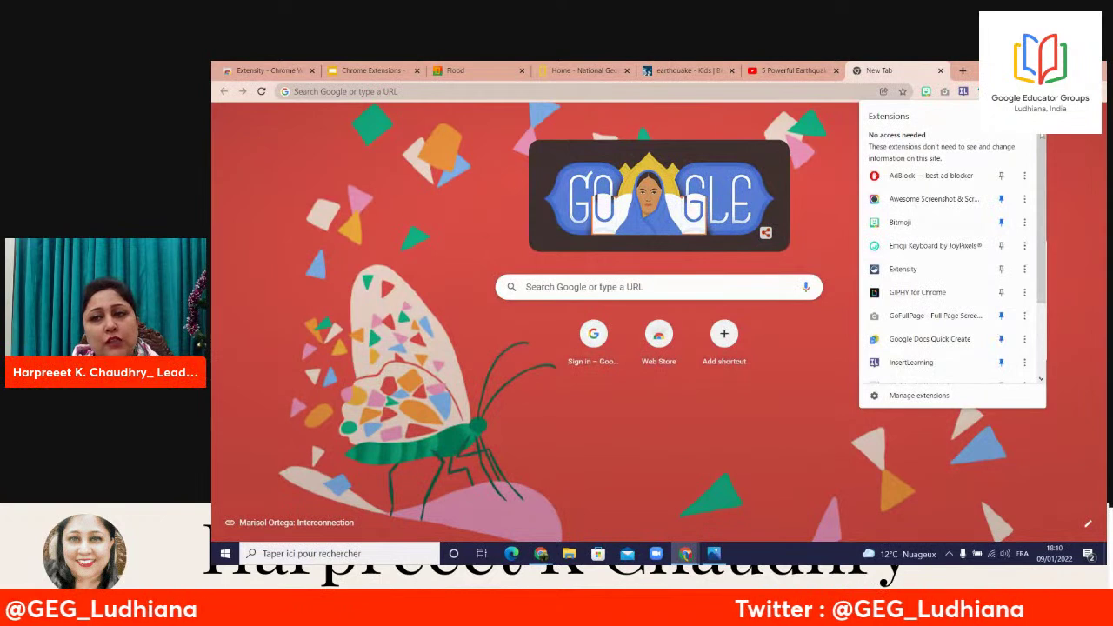
{"action": "scroll", "coordinate": [1025, 230], "scroll_direction": "down", "scroll_amount": 3}
{"action": "scroll", "coordinate": [1026, 230], "scroll_direction": "up", "scroll_amount": 1}
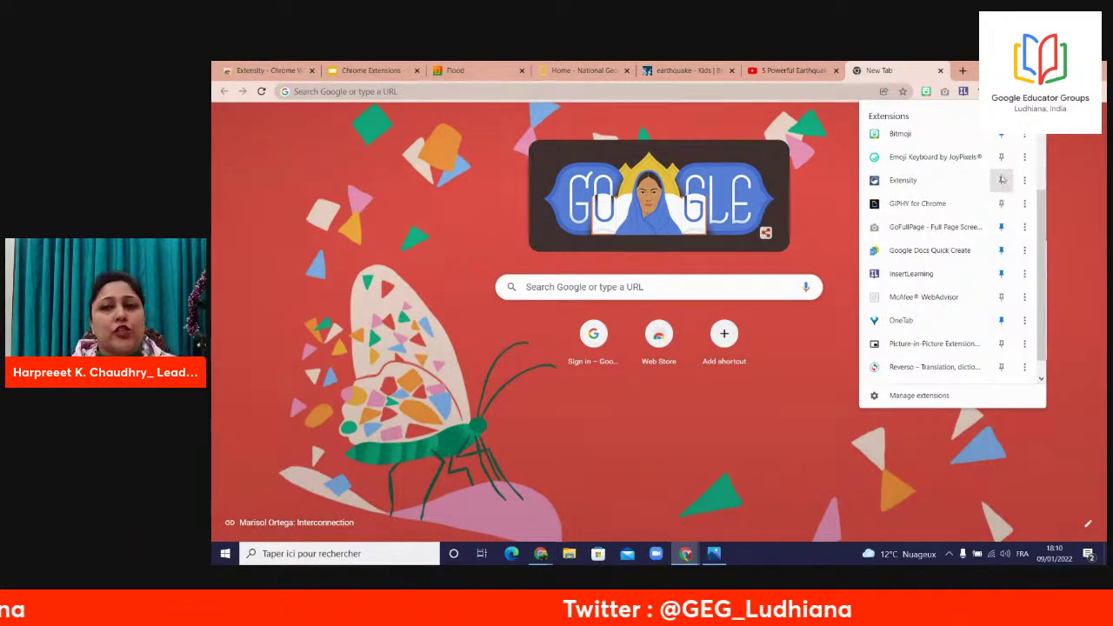
{"action": "left_click", "coordinate": [831, 136]}
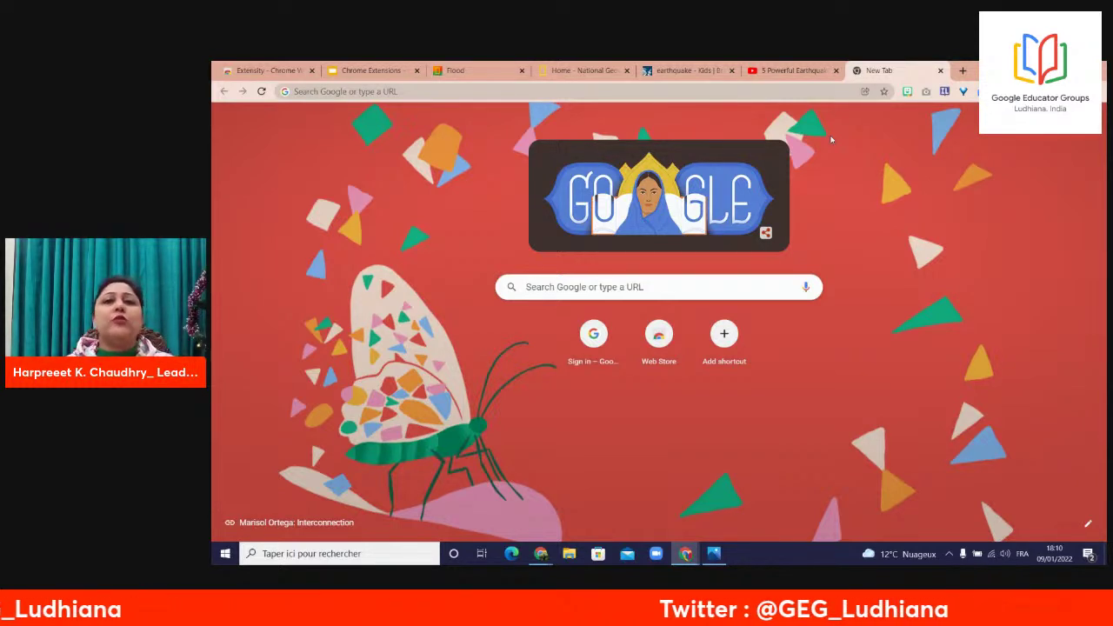
- Return to the Chrome Extensions presentation and open slide 5
{"action": "left_click", "coordinate": [368, 69]}
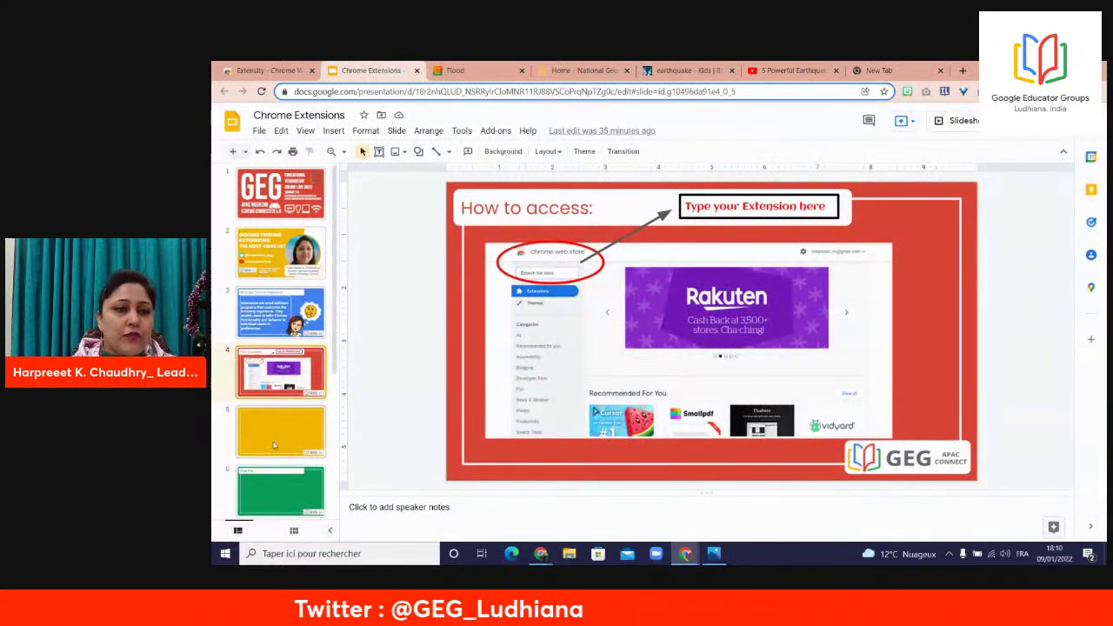
{"action": "left_click", "coordinate": [273, 442]}
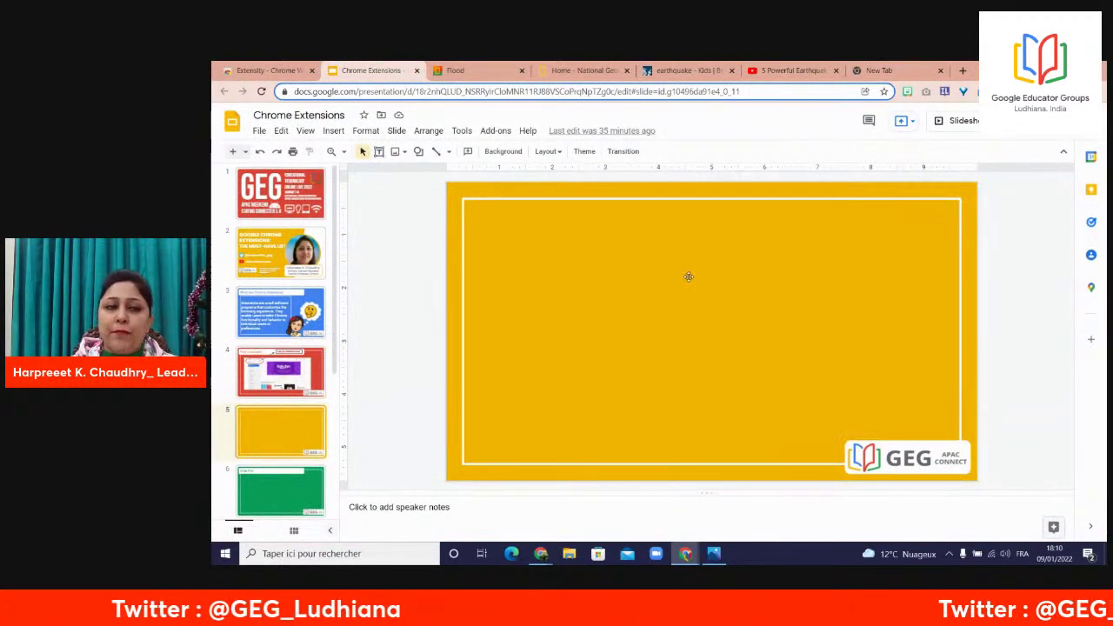
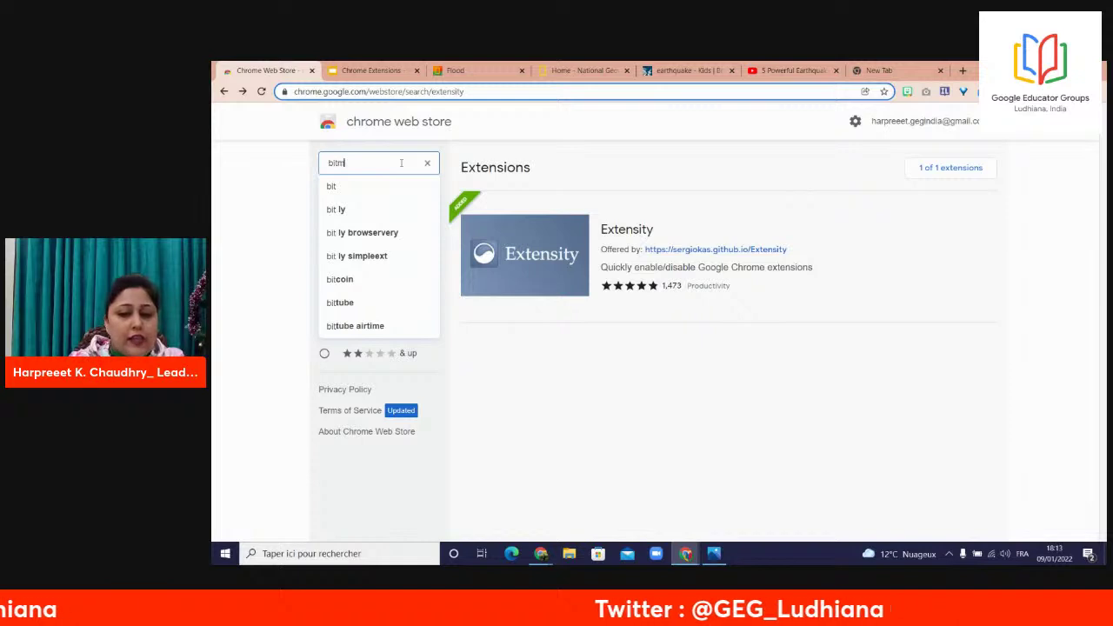
- Search the Chrome Web Store for "bitmoji extension"
{"action": "type", "text": "oji"}
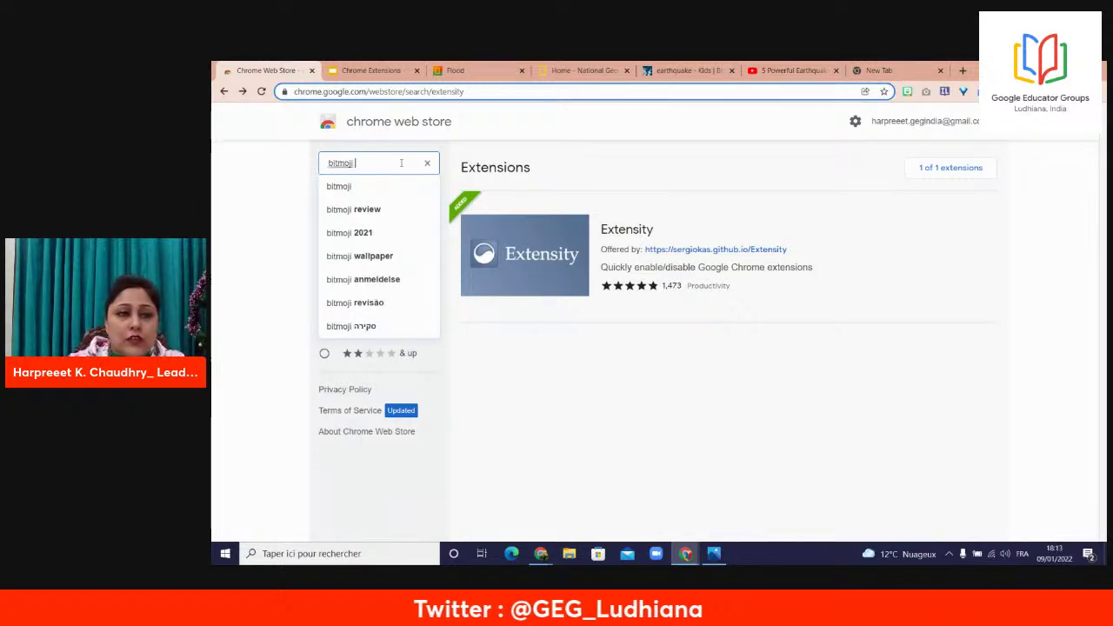
{"action": "type", "text": " extension"}
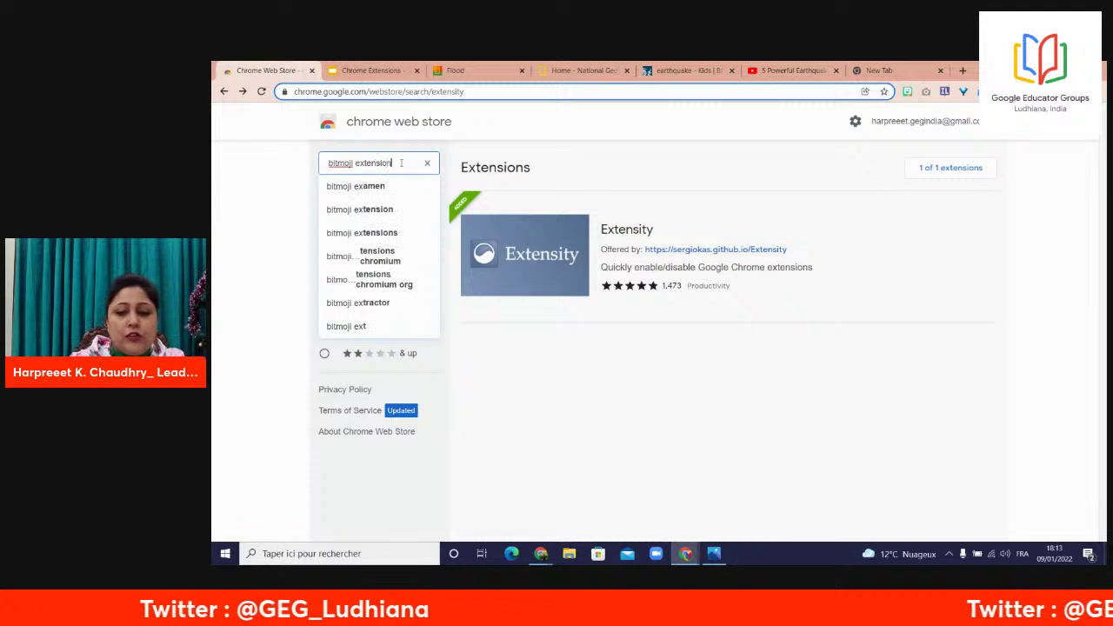
{"action": "key", "text": "Return"}
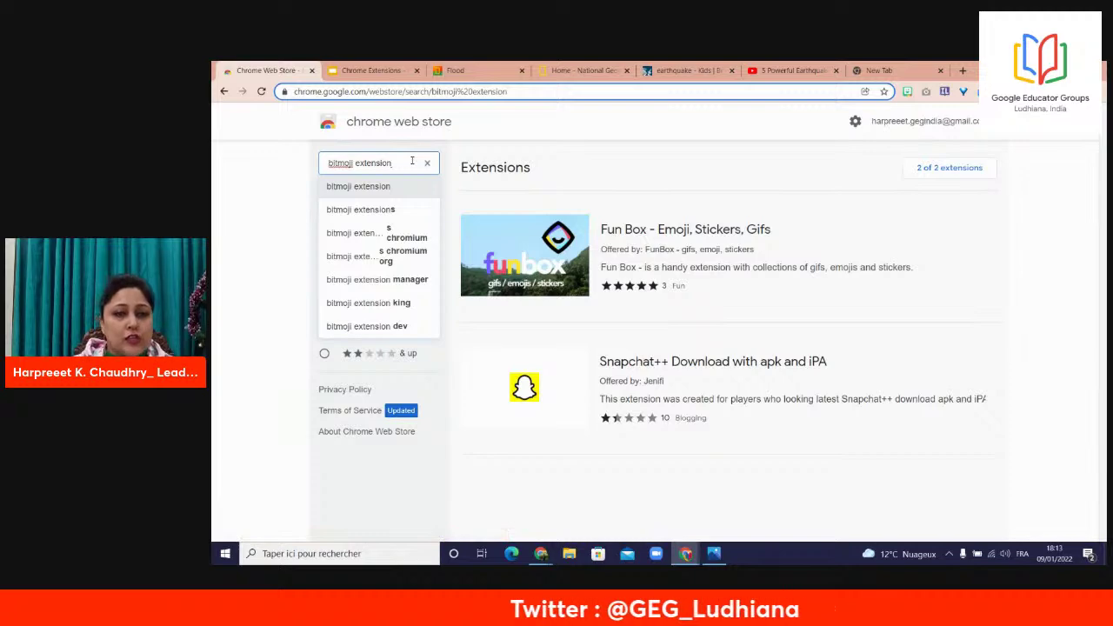
- Shorten the store search to "bitmoji" and open the Bitmoji extension offered by bitmoji.com
{"action": "key", "text": "BackSpace"}
{"action": "key", "text": "BackSpace"}
{"action": "key", "text": "BackSpace"}
{"action": "key", "text": "BackSpace"}
{"action": "key", "text": "BackSpace"}
{"action": "key", "text": "BackSpace"}
{"action": "key", "text": "BackSpace"}
{"action": "key", "text": "BackSpace"}
{"action": "key", "text": "BackSpace"}
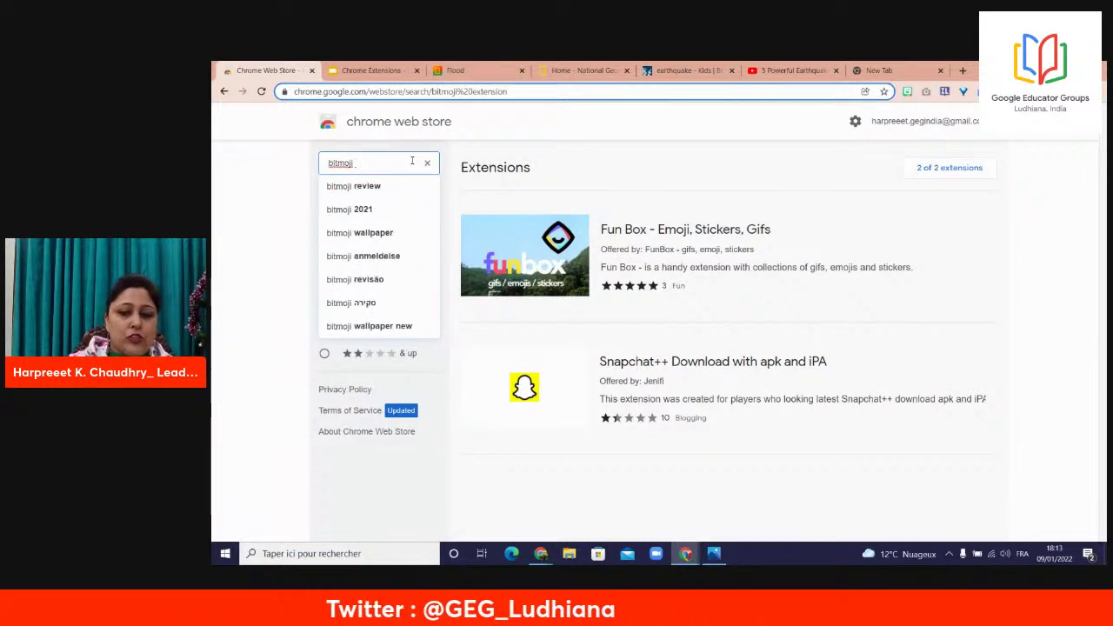
{"action": "key", "text": "Return"}
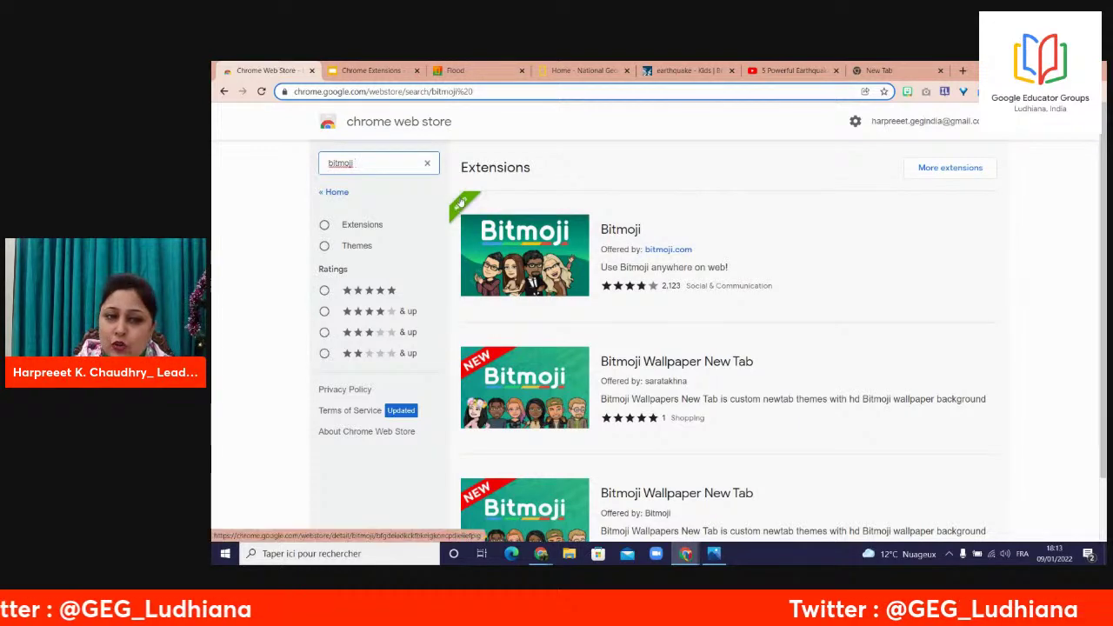
{"action": "left_click", "coordinate": [505, 252]}
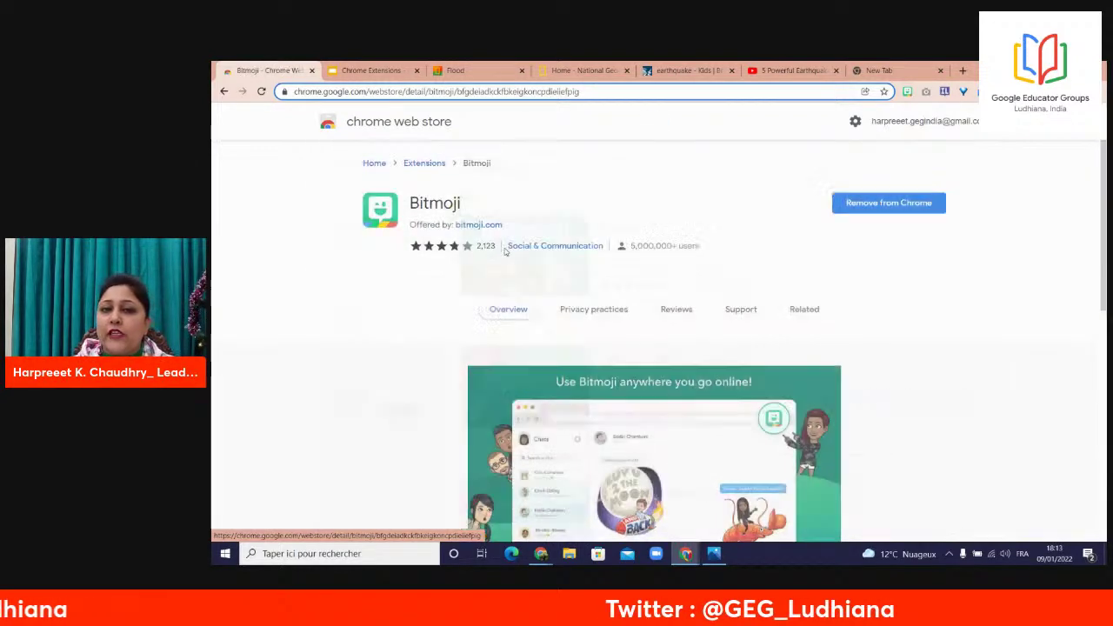
- Review the Bitmoji store page, including its next preview image, overview text and additional information
{"action": "left_click_drag", "start_coordinate": [1104, 224], "coordinate": [1105, 282]}
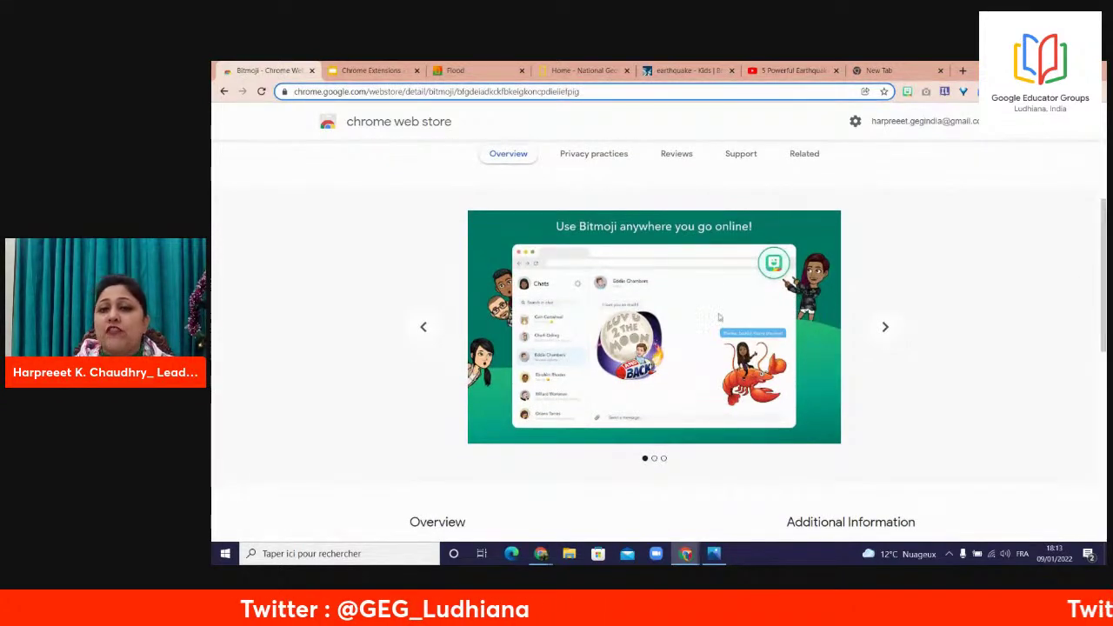
{"action": "left_click", "coordinate": [885, 327]}
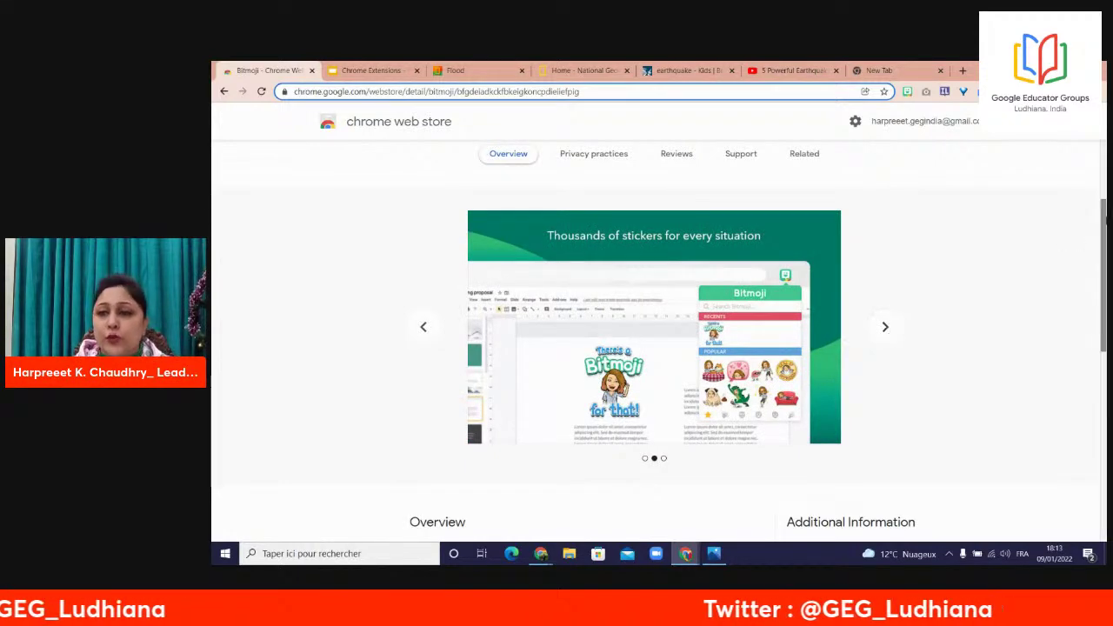
{"action": "left_click_drag", "start_coordinate": [1104, 222], "coordinate": [1098, 320]}
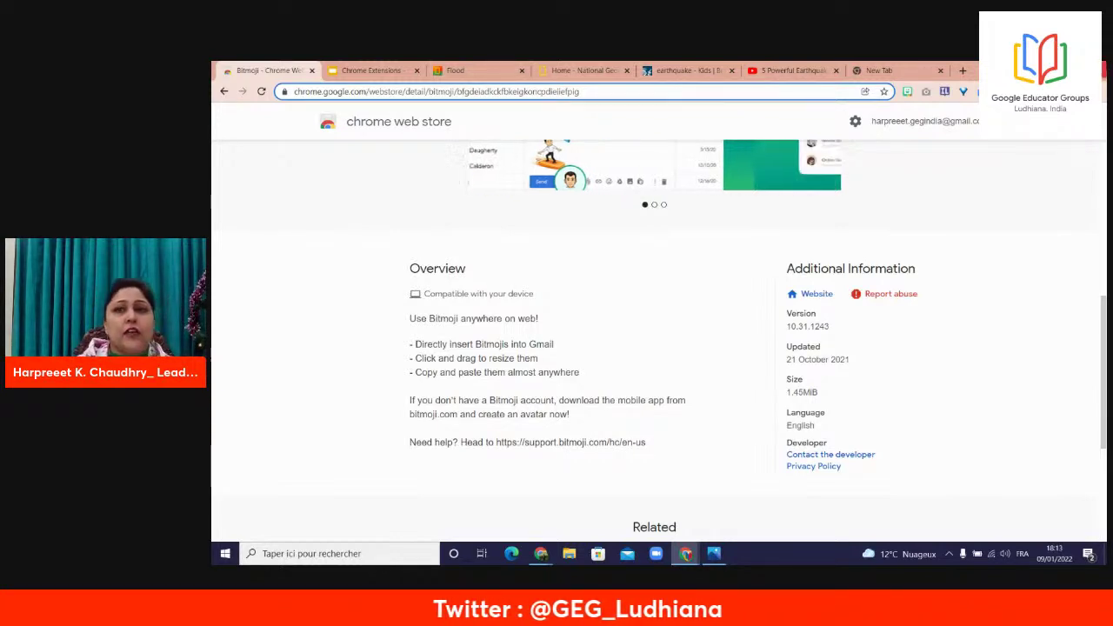
- Load Gmail in the empty tab, revisit the Bitmoji page, and start an enlarged new email addressed to the first suggested contact
{"action": "left_click", "coordinate": [909, 66]}
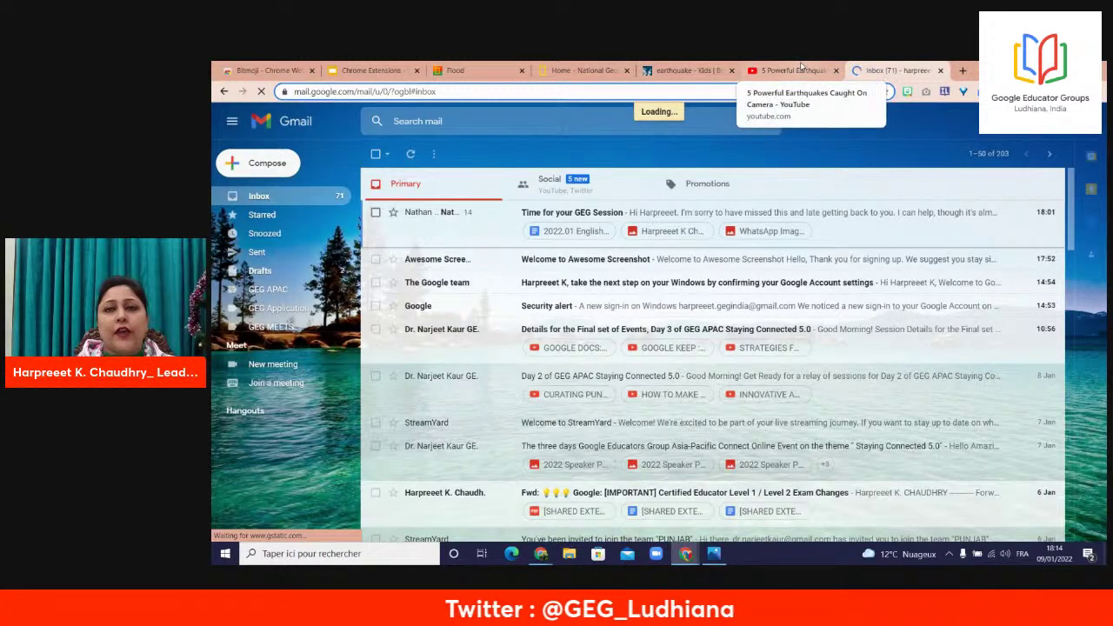
{"action": "left_click", "coordinate": [304, 68]}
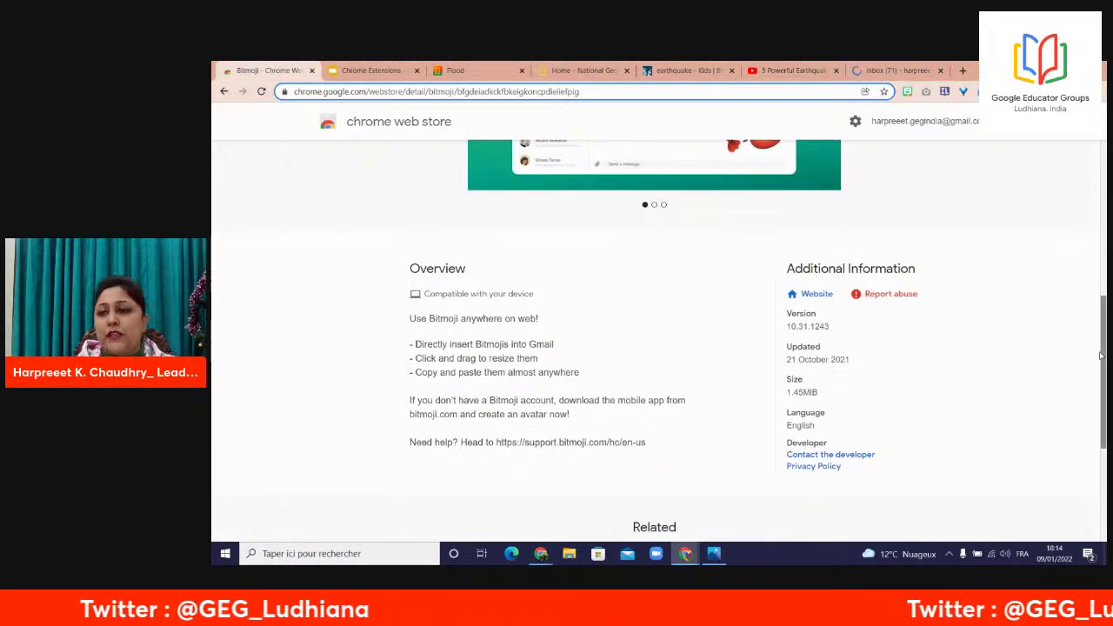
{"action": "left_click_drag", "start_coordinate": [1097, 353], "coordinate": [1100, 208]}
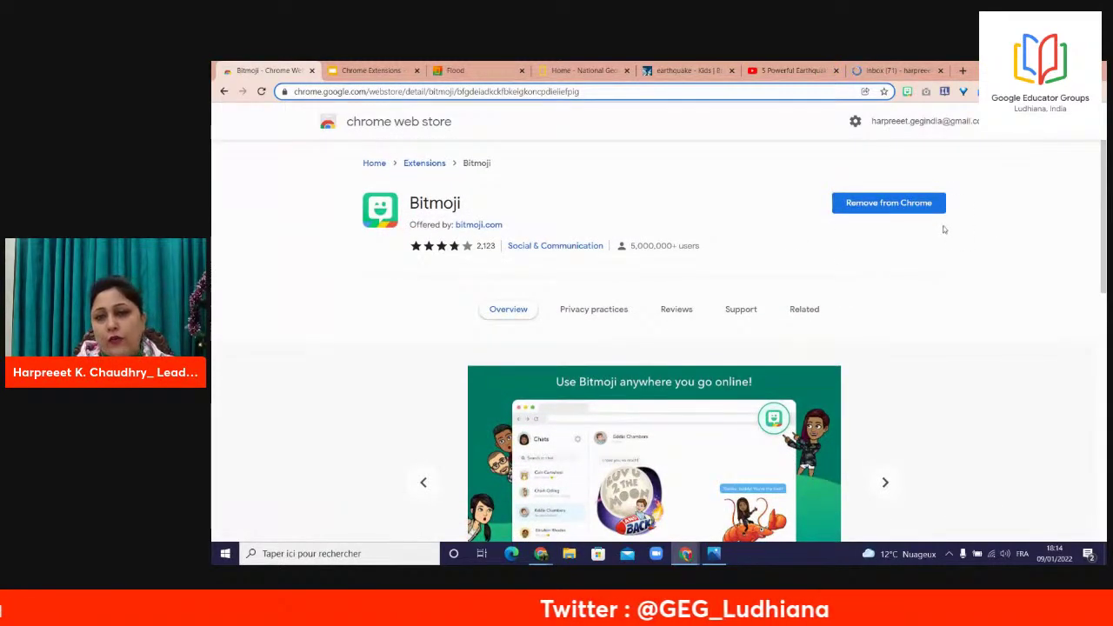
{"action": "left_click", "coordinate": [911, 69]}
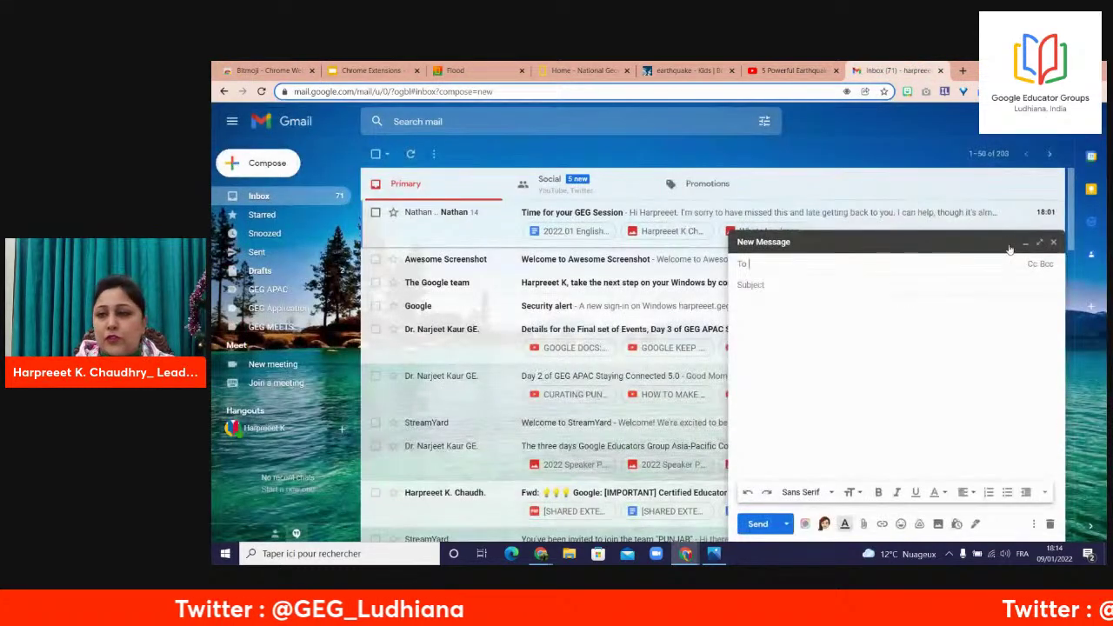
{"action": "left_click", "coordinate": [1039, 242]}
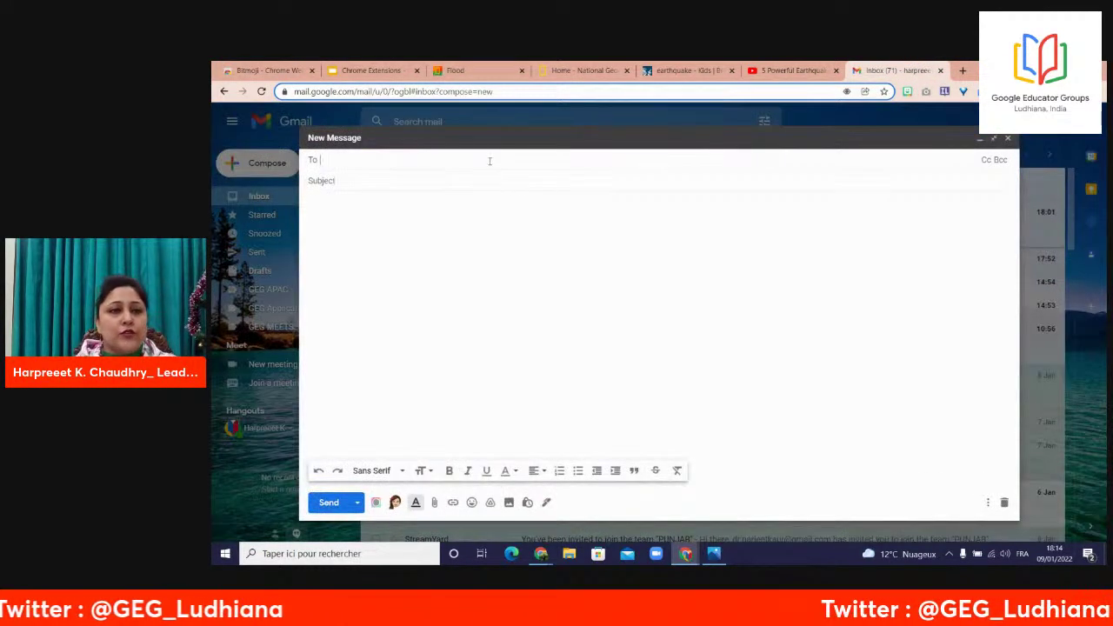
{"action": "type", "text": "har"}
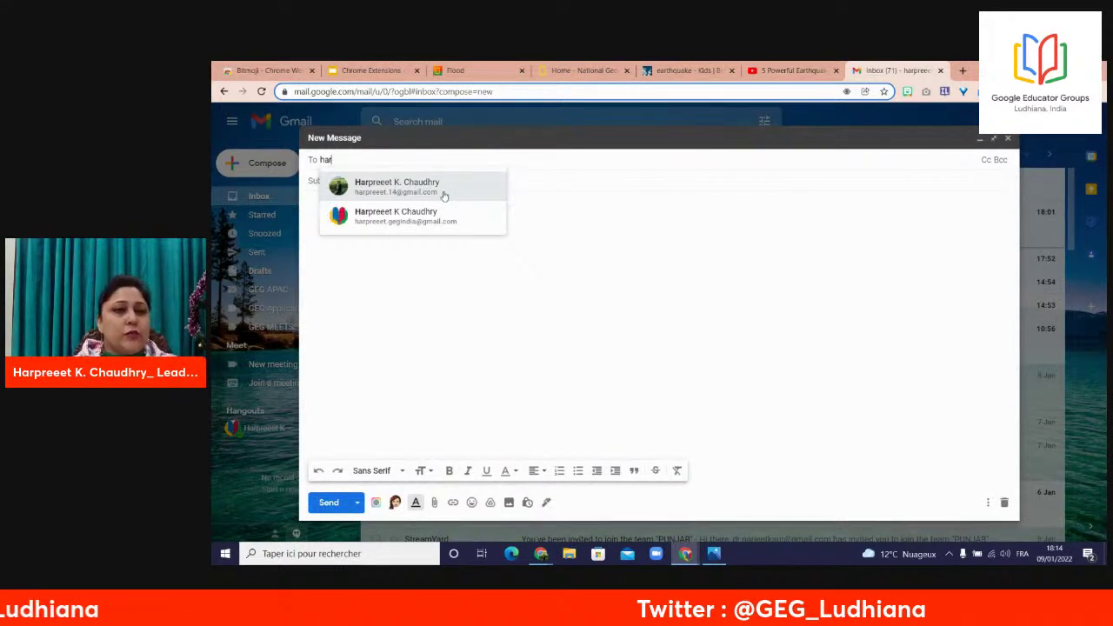
{"action": "left_click", "coordinate": [441, 188]}
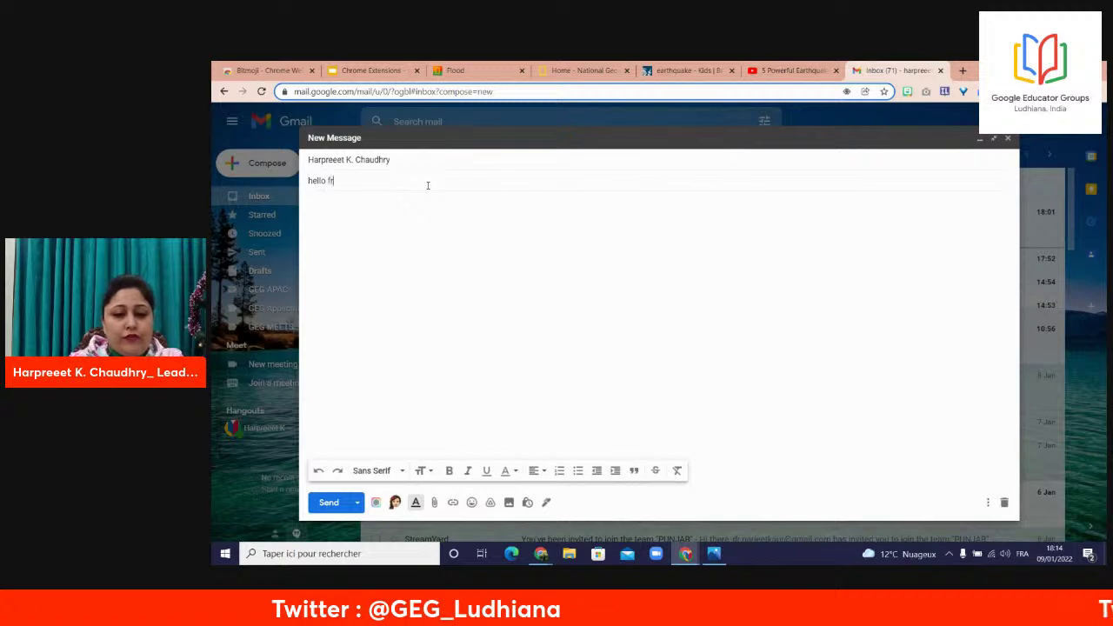
- Enter the subject "hello from India" and the message "Hi there," followed after a blank line by "It's freezing here in India..."
{"action": "type", "text": "mIndia"}
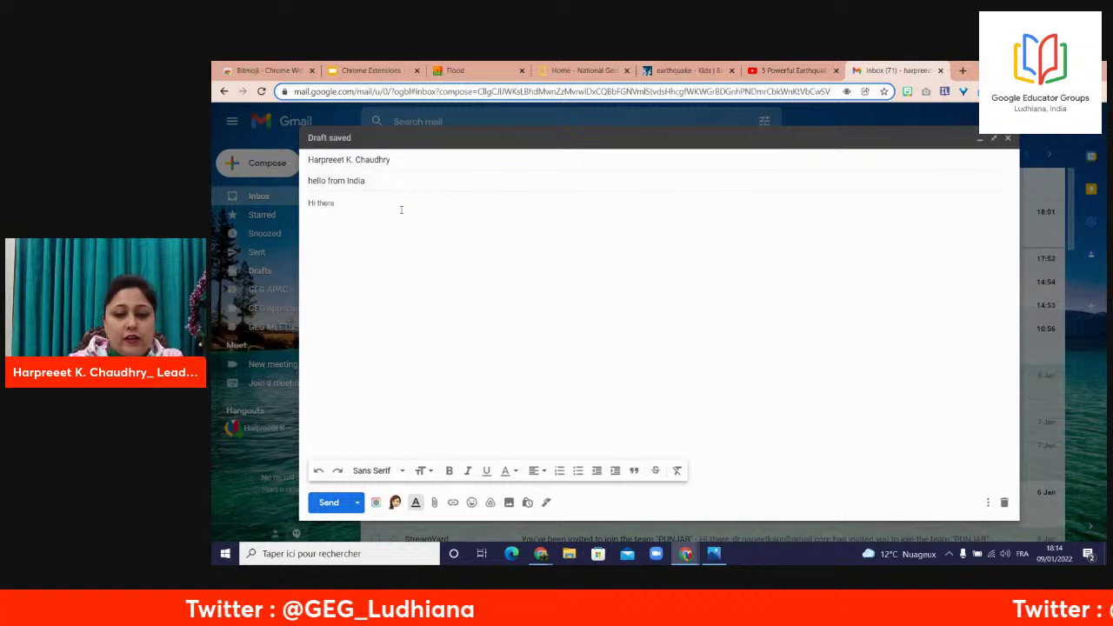
{"action": "type", "text": ","}
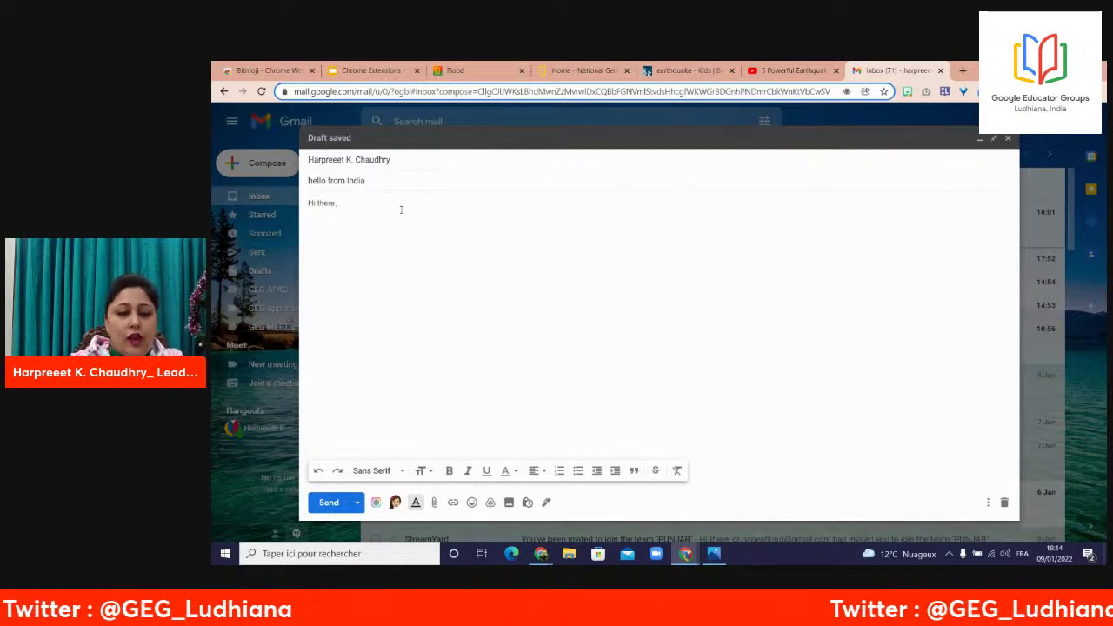
{"action": "key", "text": "Return"}
{"action": "key", "text": "Return"}
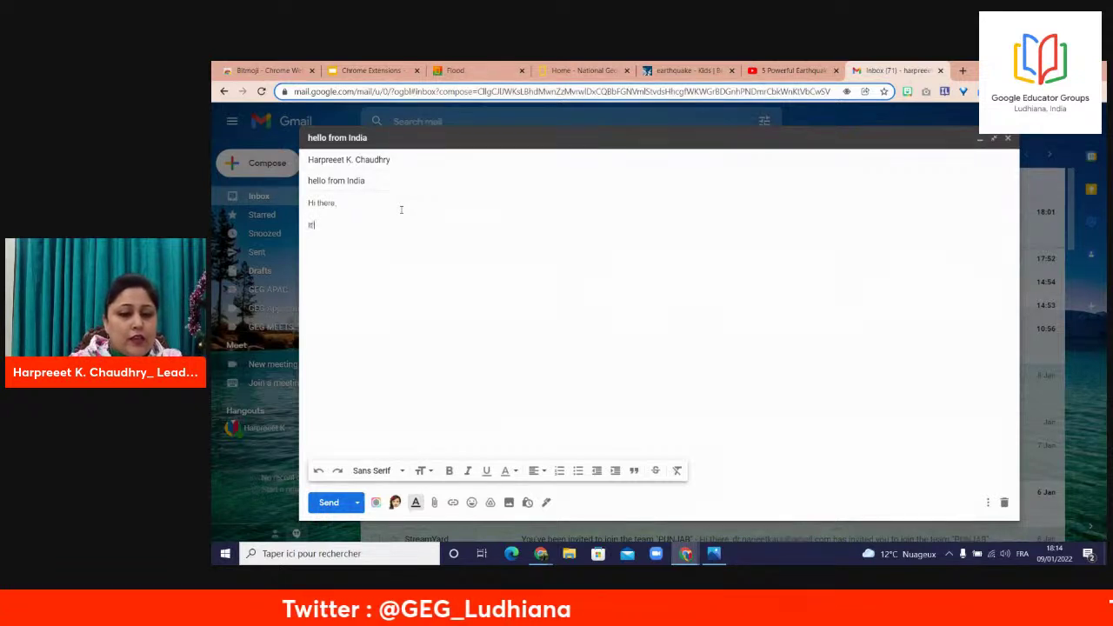
{"action": "type", "text": "It's free"}
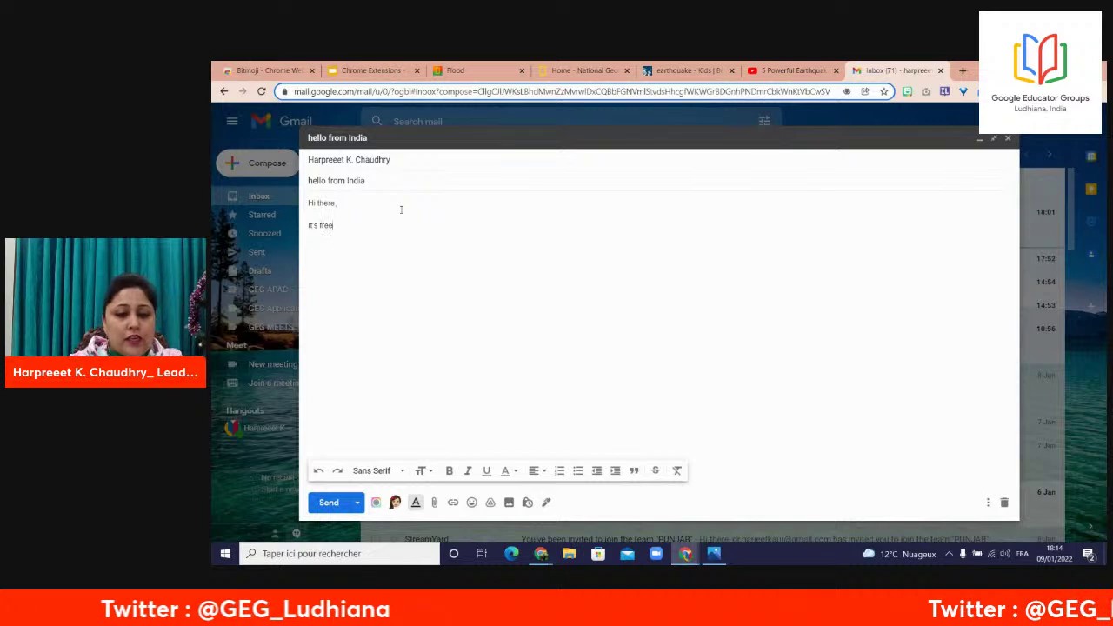
{"action": "type", "text": "zing here in India"}
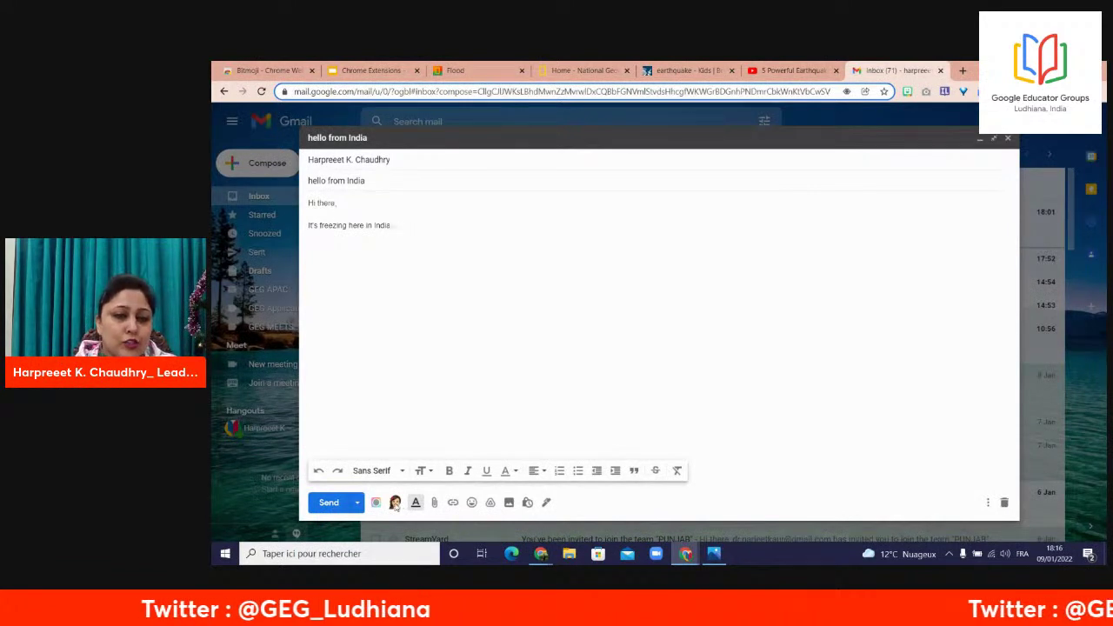
- View the Bitmoji sticker picker built into the Gmail compose window and close it again
{"action": "left_click", "coordinate": [397, 506]}
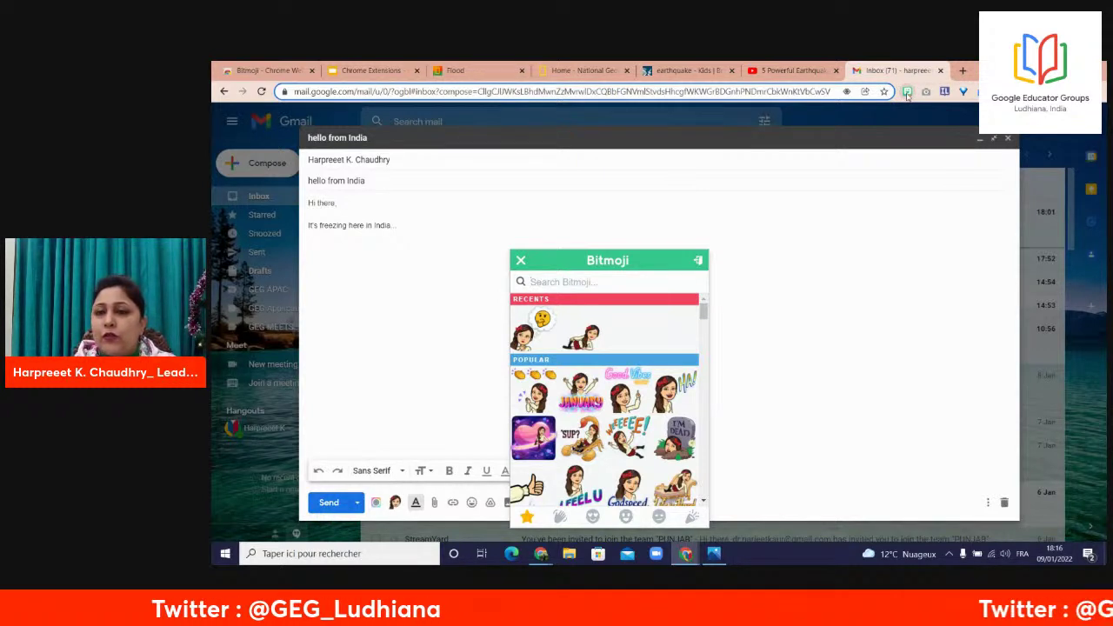
{"action": "left_click", "coordinate": [822, 218]}
{"action": "left_click", "coordinate": [815, 242]}
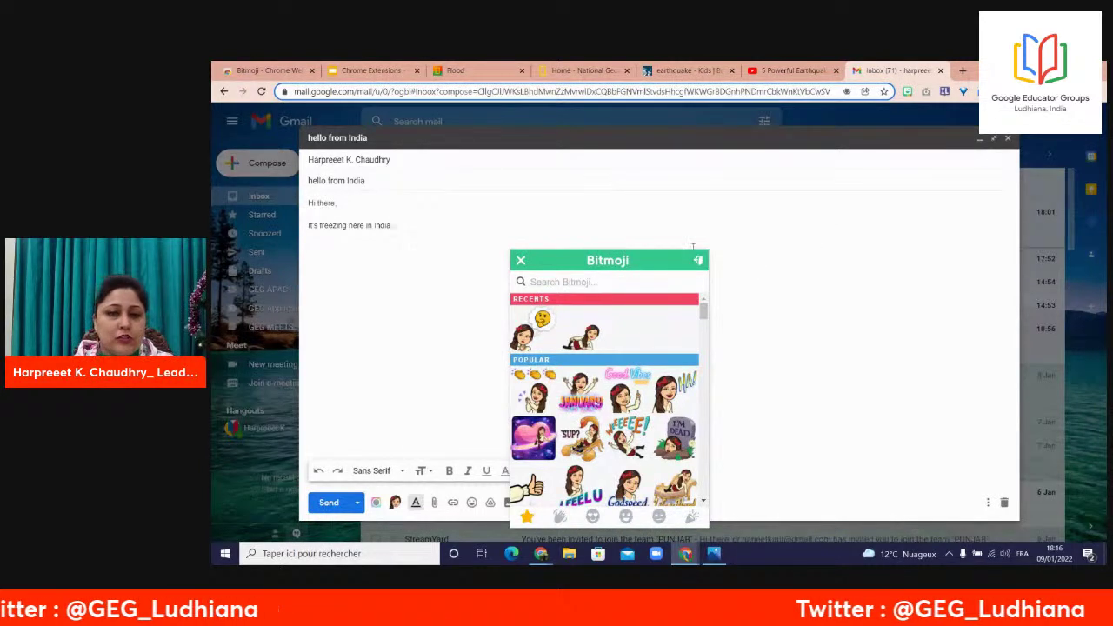
{"action": "left_click", "coordinate": [521, 259]}
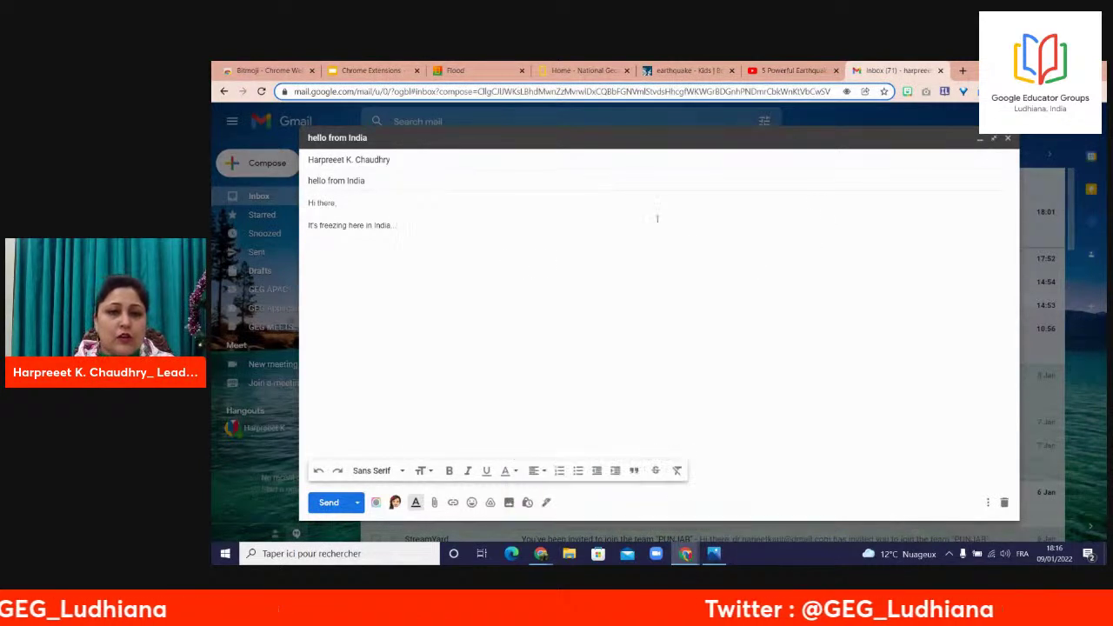
- Open the pinned Bitmoji extension, search its stickers for "pose" and browse the results
{"action": "left_click", "coordinate": [907, 92]}
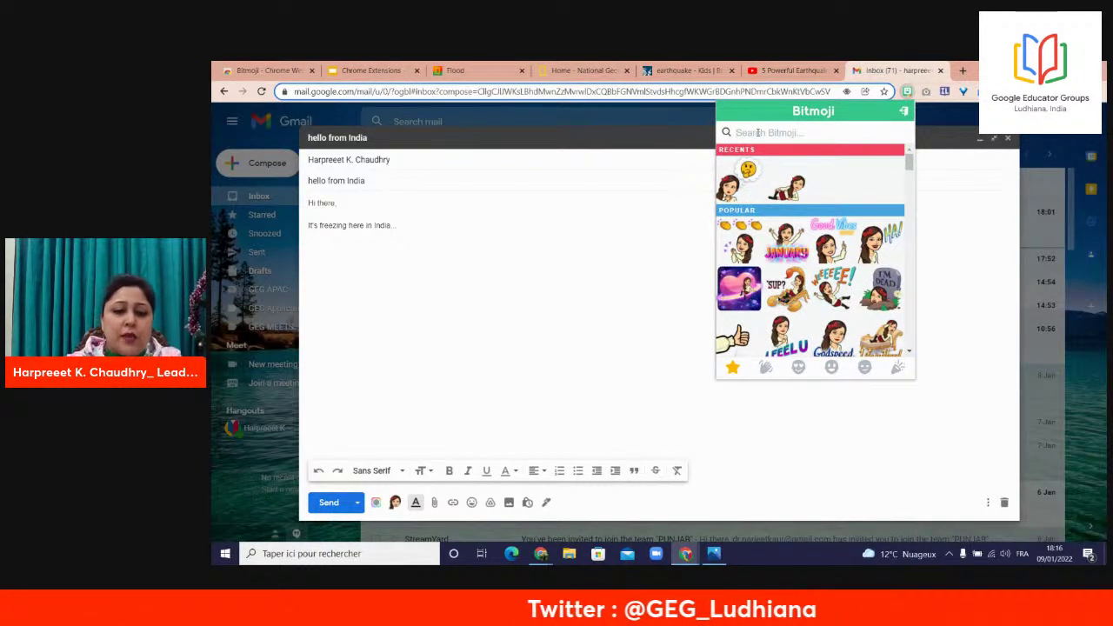
{"action": "type", "text": "se"}
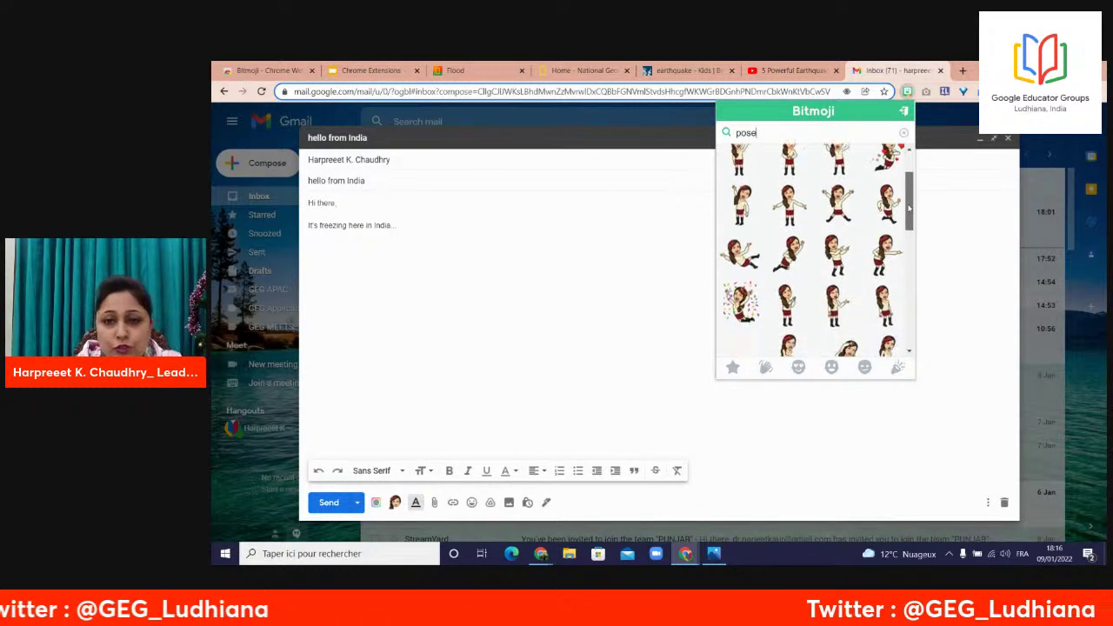
{"action": "mouse_move", "coordinate": [909, 189]}
{"action": "left_mouse_down"}
{"action": "mouse_move", "coordinate": [901, 296]}
{"action": "mouse_move", "coordinate": [897, 178]}
{"action": "left_mouse_up"}
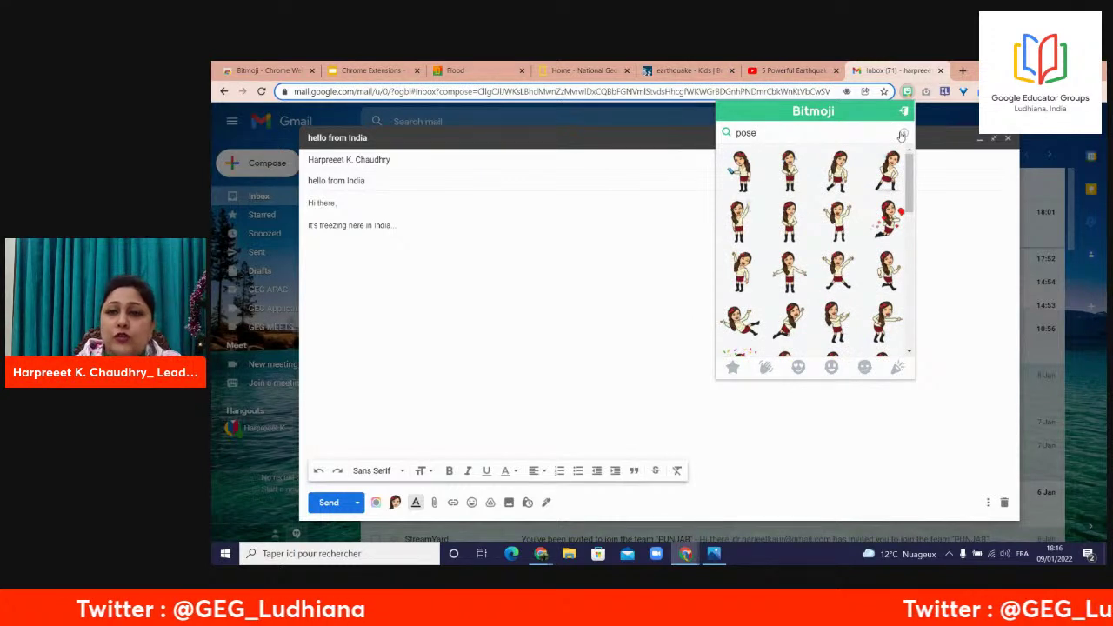
- Search the Bitmoji stickers for "freezing" instead and insert the BRRR sticker into the email body
{"action": "key", "text": "BackSpace"}
{"action": "key", "text": "BackSpace"}
{"action": "key", "text": "BackSpace"}
{"action": "key", "text": "BackSpace"}
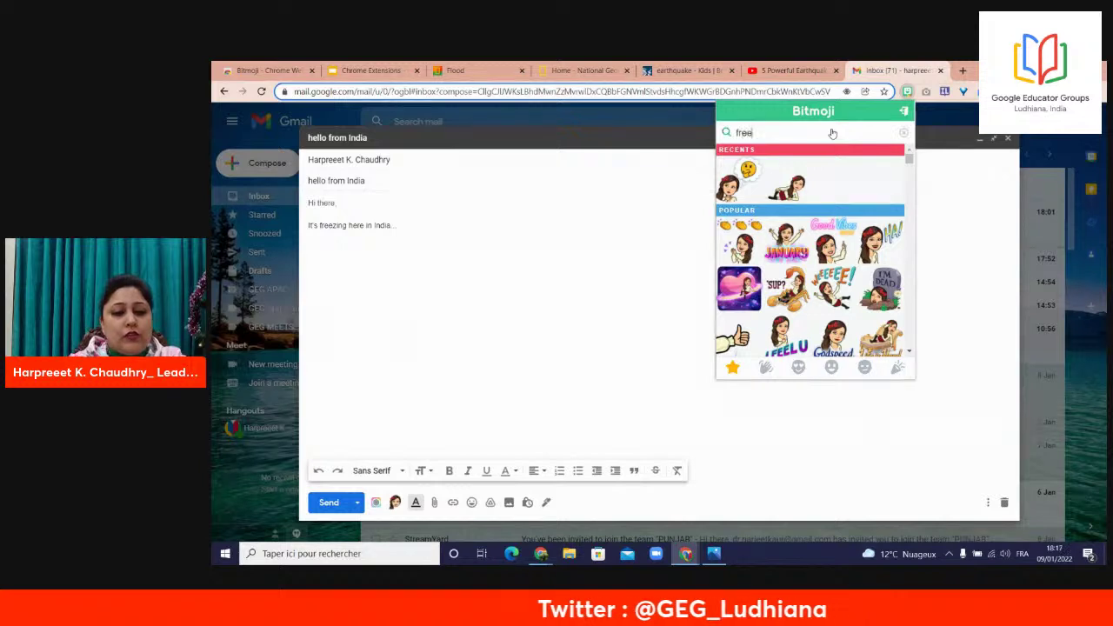
{"action": "type", "text": "freez"}
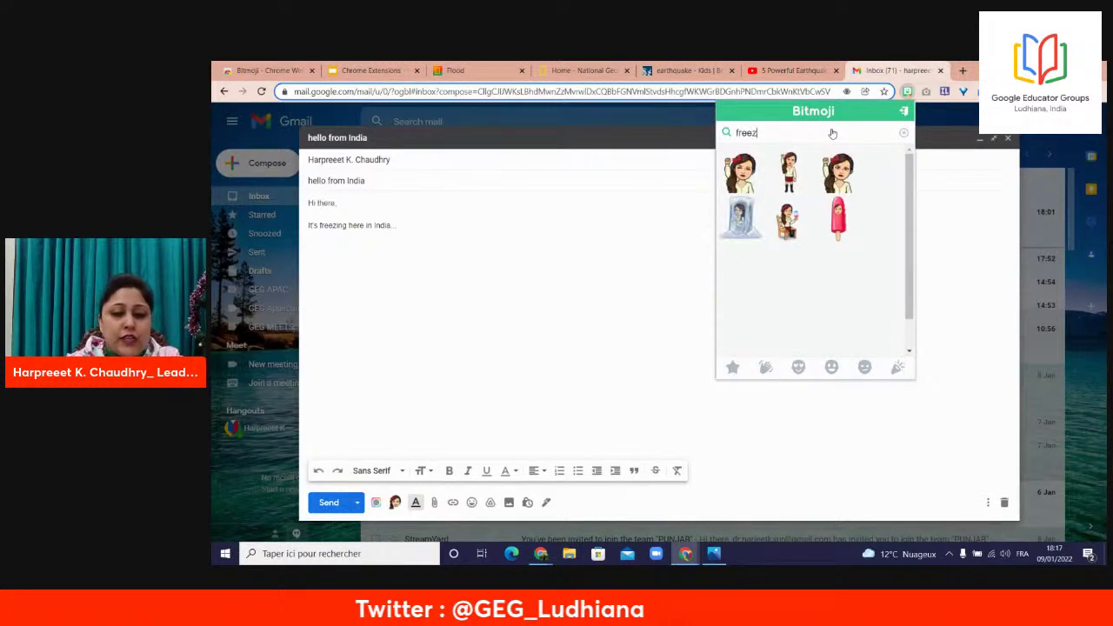
{"action": "type", "text": "ing"}
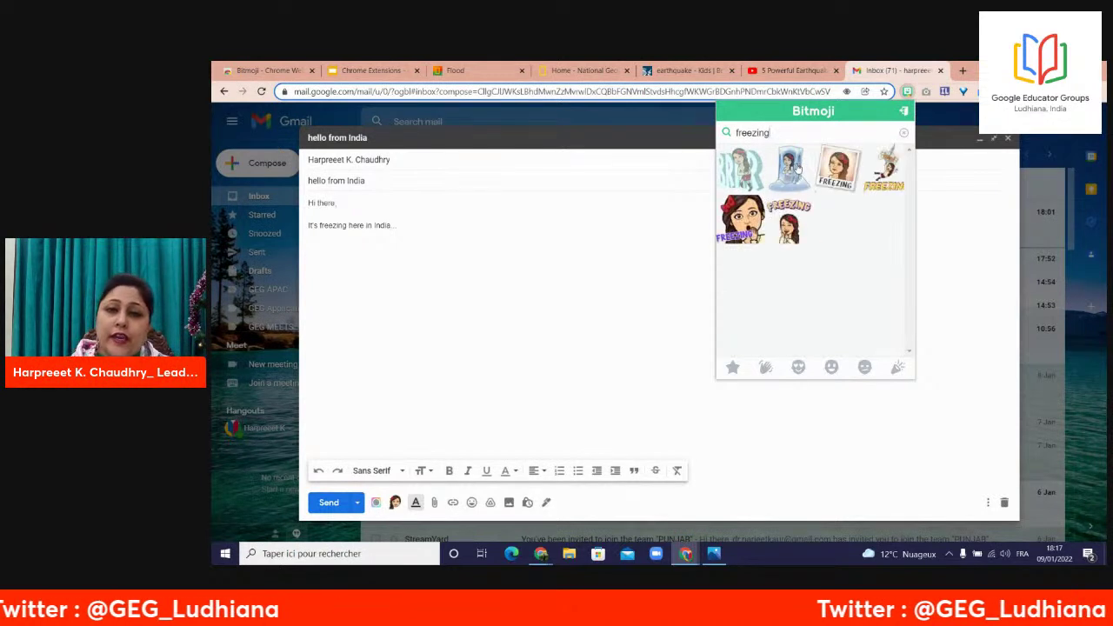
{"action": "left_click", "coordinate": [750, 167]}
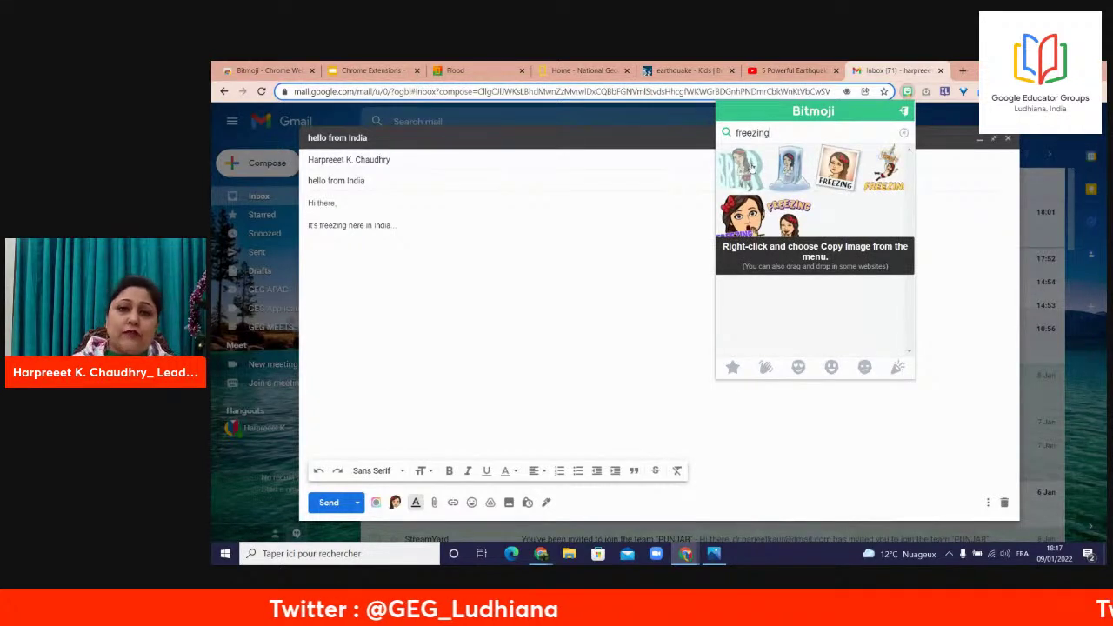
{"action": "left_click_drag", "start_coordinate": [750, 167], "coordinate": [535, 297]}
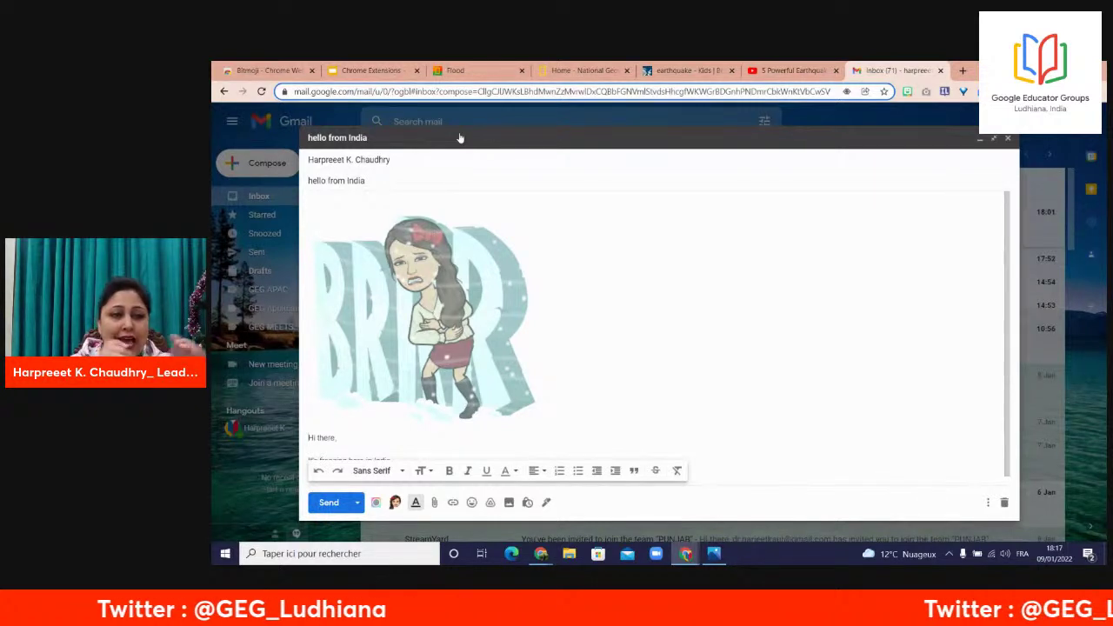
- Copy the January sticker from the Bitmoji extension, paste it beside the BRRR sticker and set its size to Small
{"action": "left_click", "coordinate": [906, 92]}
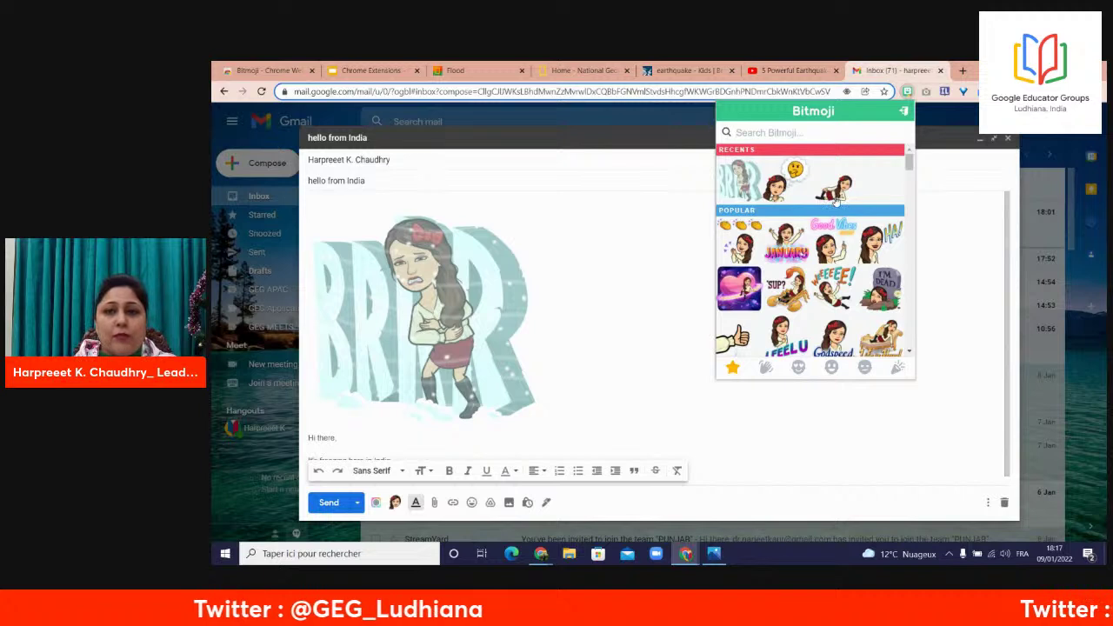
{"action": "right_click", "coordinate": [784, 254]}
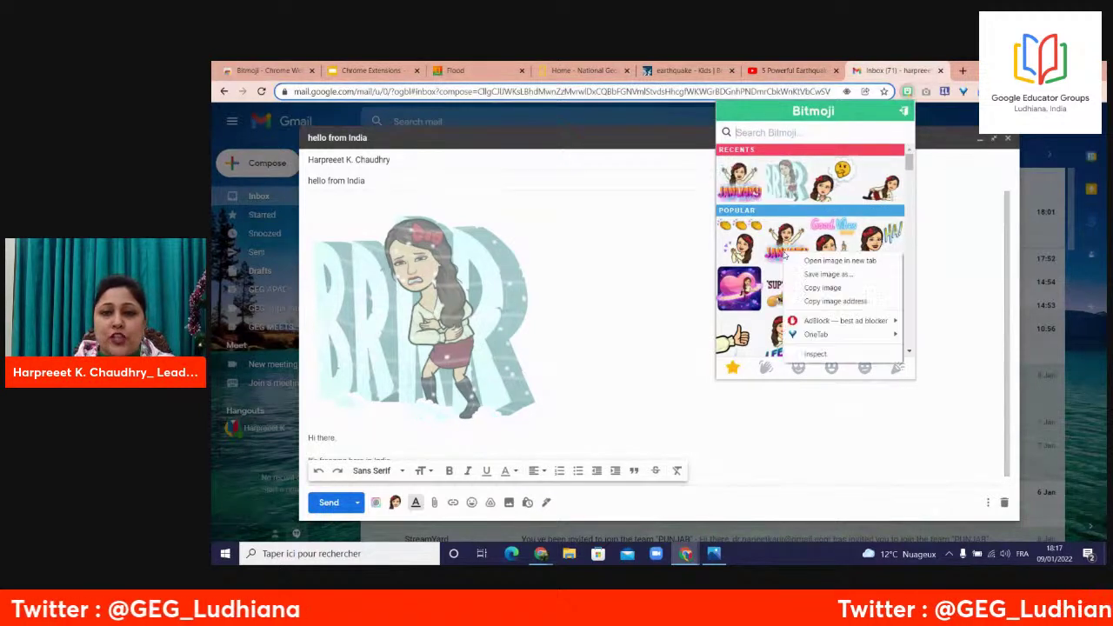
{"action": "left_click", "coordinate": [807, 294]}
{"action": "left_click", "coordinate": [560, 343]}
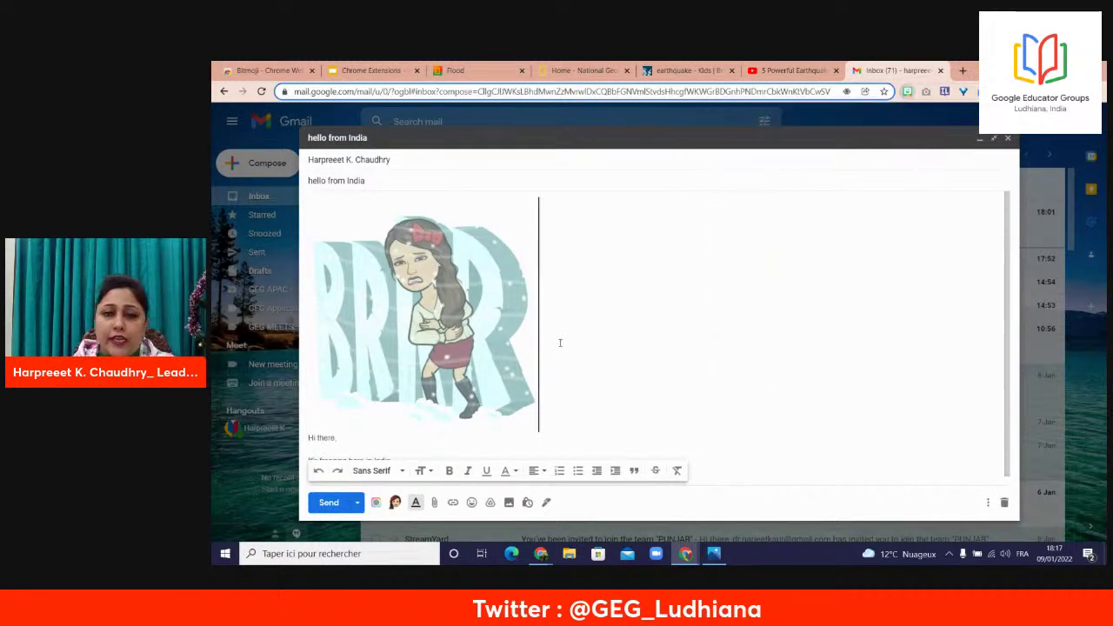
{"action": "key", "text": "ctrl+v"}
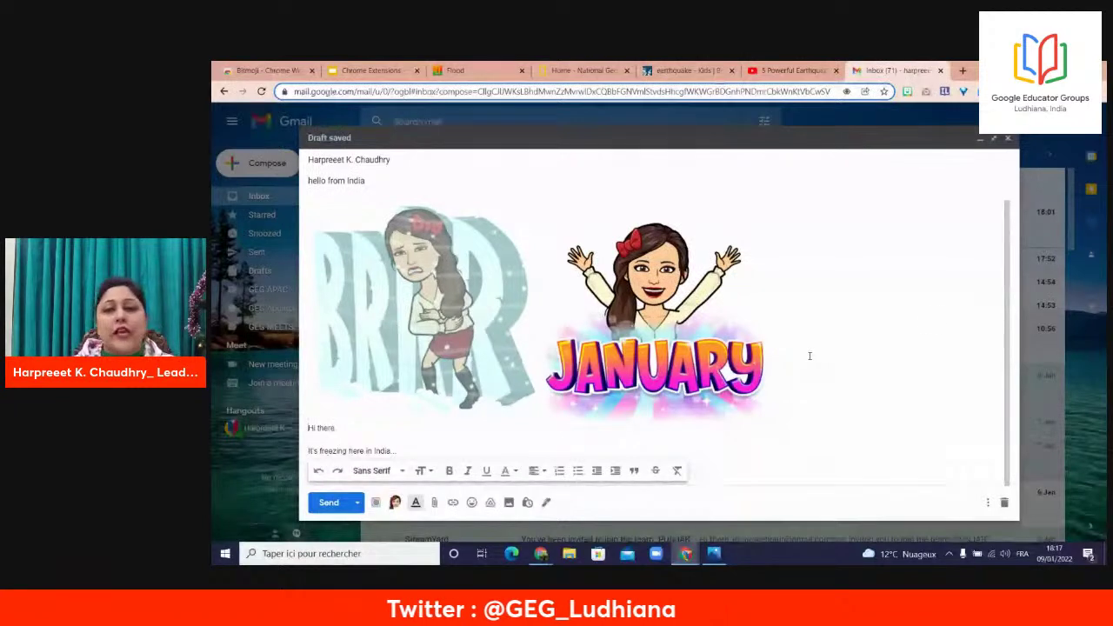
{"action": "left_click", "coordinate": [706, 363]}
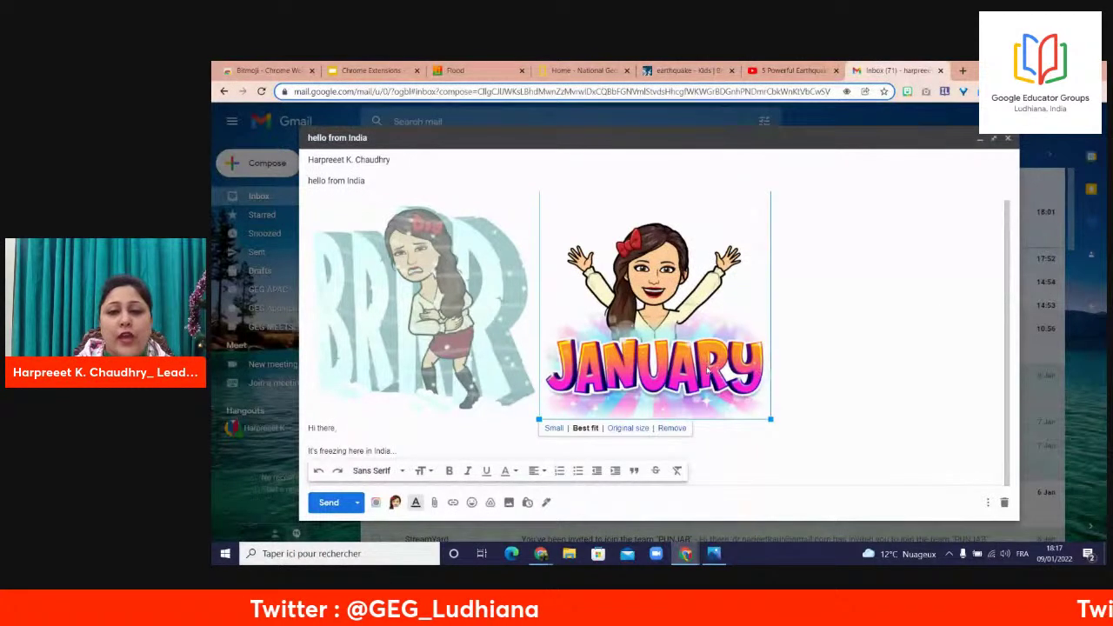
{"action": "left_click", "coordinate": [553, 428]}
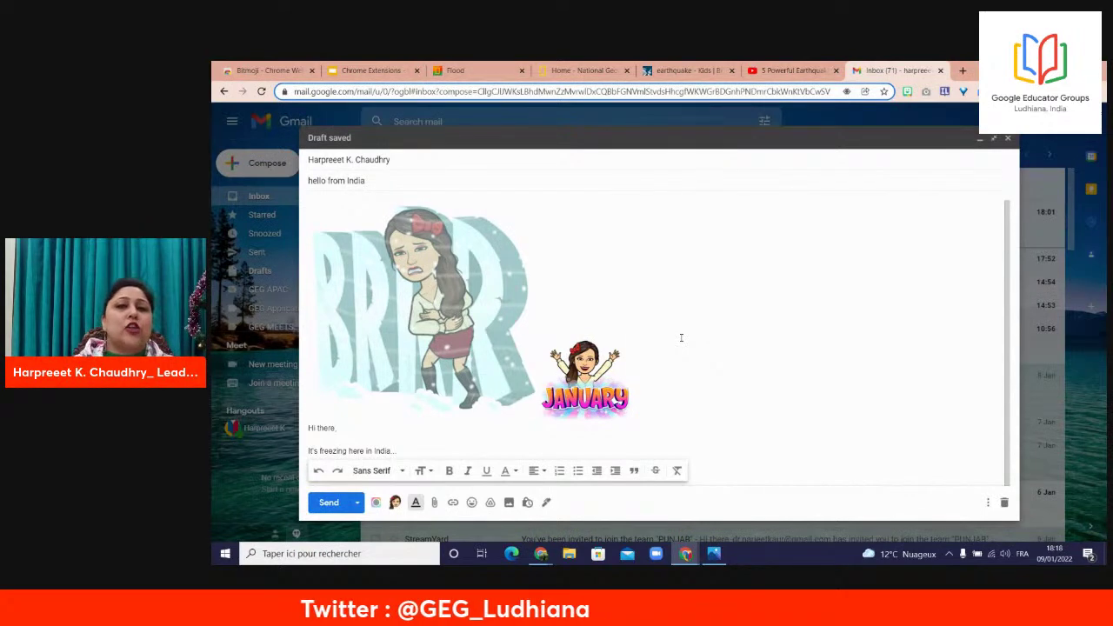
- Close the draft email and the Gmail tab, and return to the Chrome Web Store results for "bitmoji"
{"action": "left_click", "coordinate": [1008, 139]}
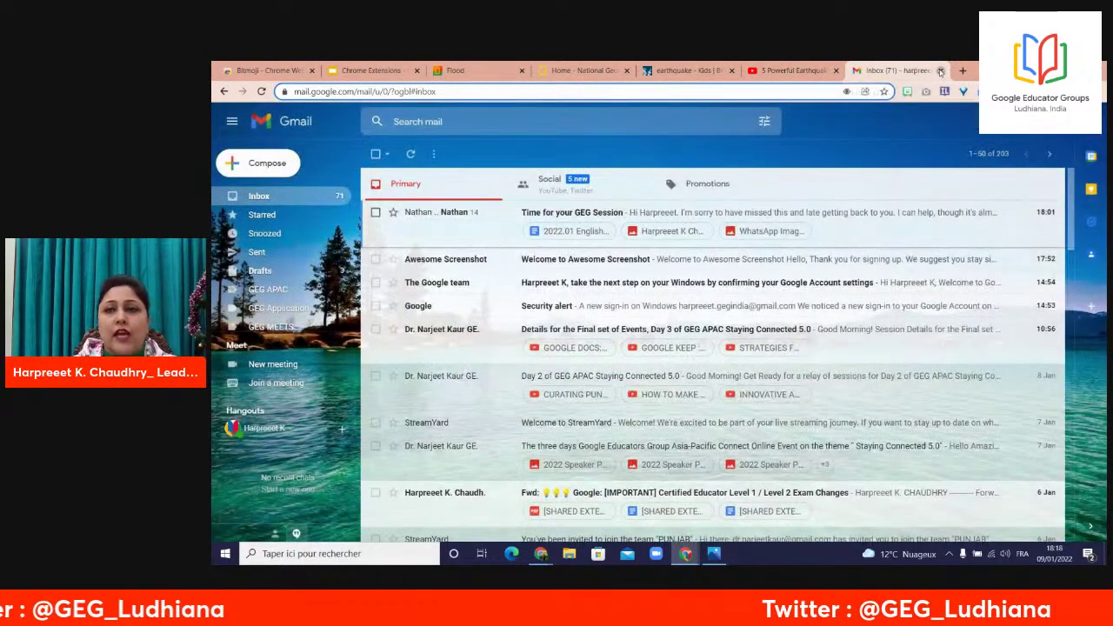
{"action": "left_click", "coordinate": [940, 70]}
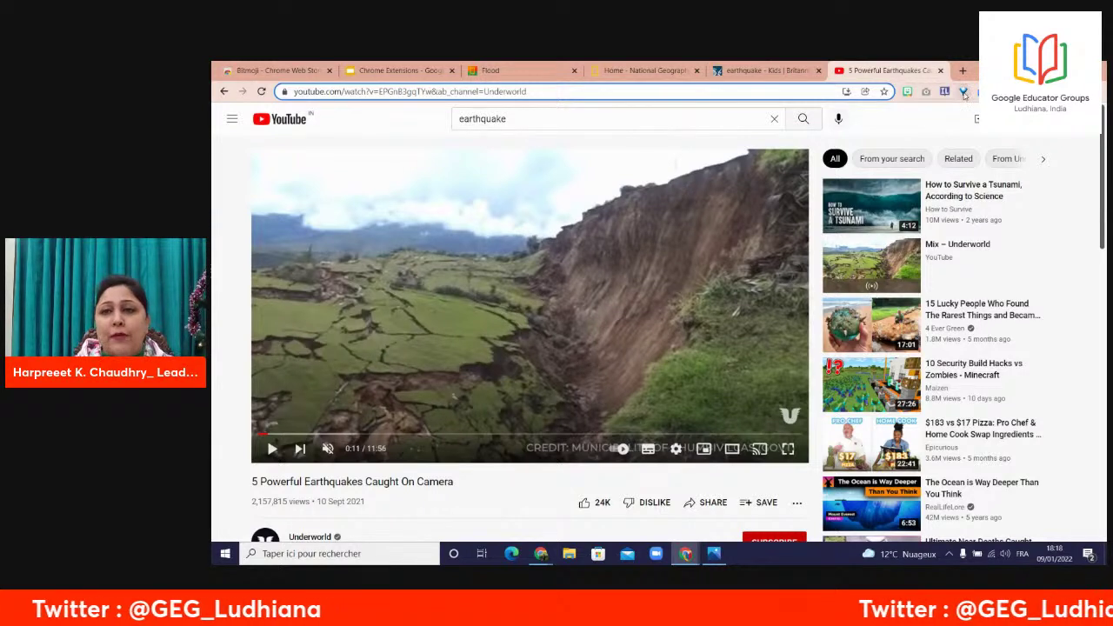
{"action": "left_click", "coordinate": [311, 70]}
{"action": "left_click", "coordinate": [225, 91]}
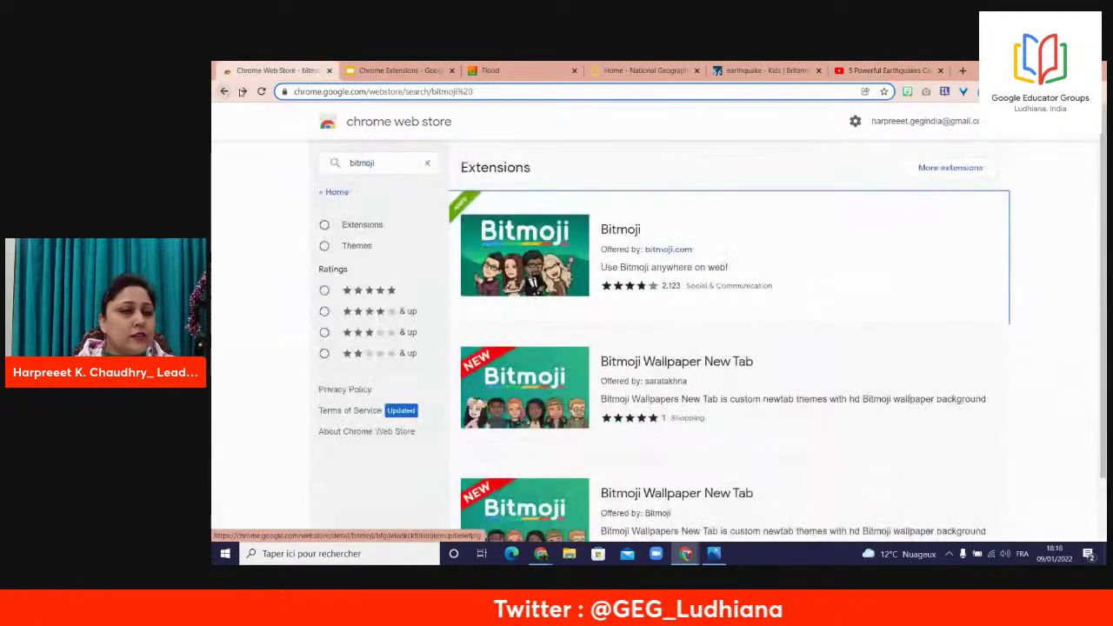
- Search the store for "one tab", open the OneTab extension's page and read through its overview
{"action": "left_click", "coordinate": [428, 165]}
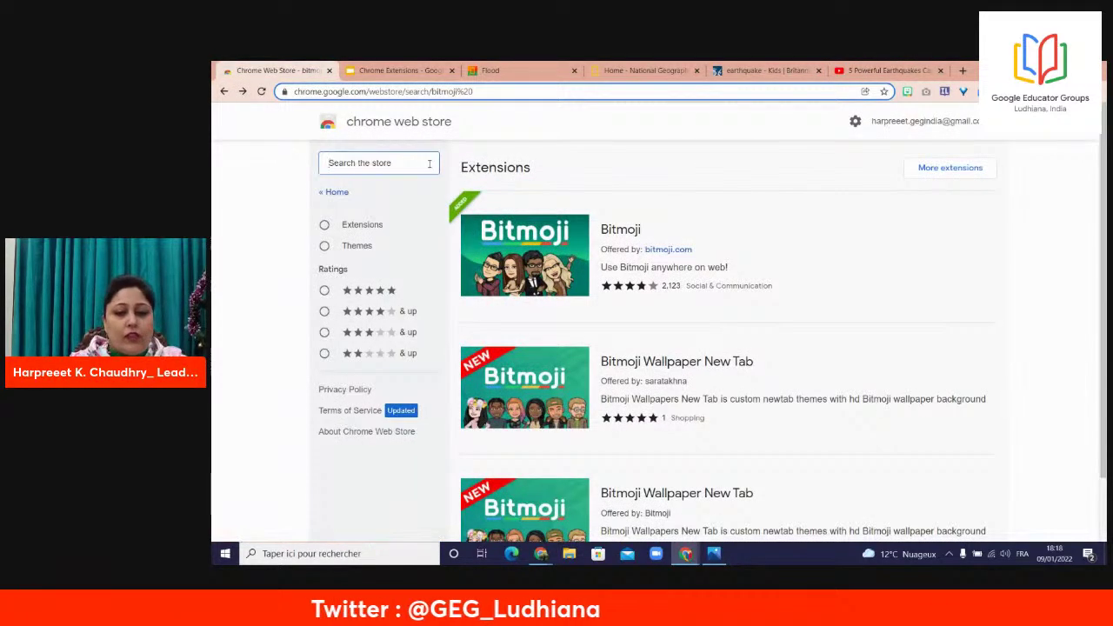
{"action": "type", "text": "one tab"}
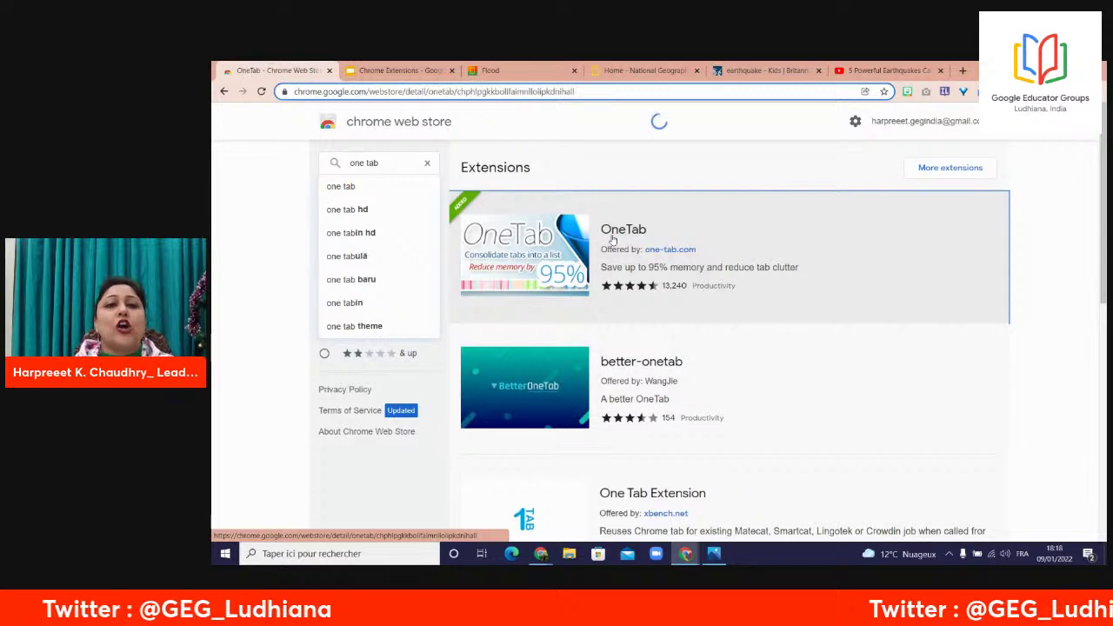
{"action": "left_click", "coordinate": [612, 236]}
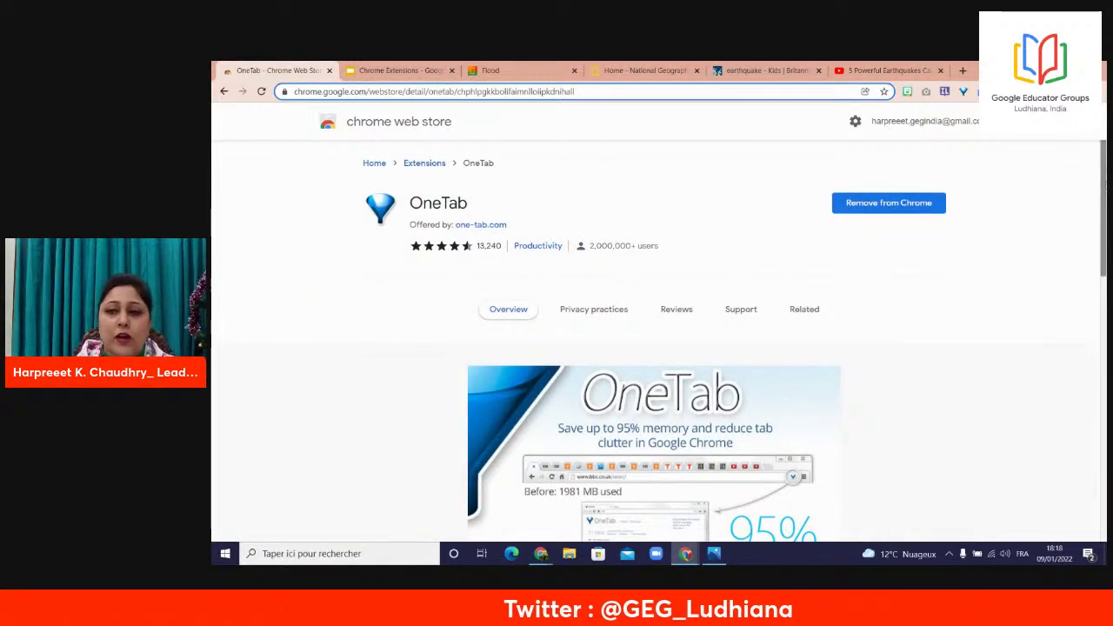
{"action": "scroll", "coordinate": [1087, 222], "scroll_direction": "down", "scroll_amount": 1}
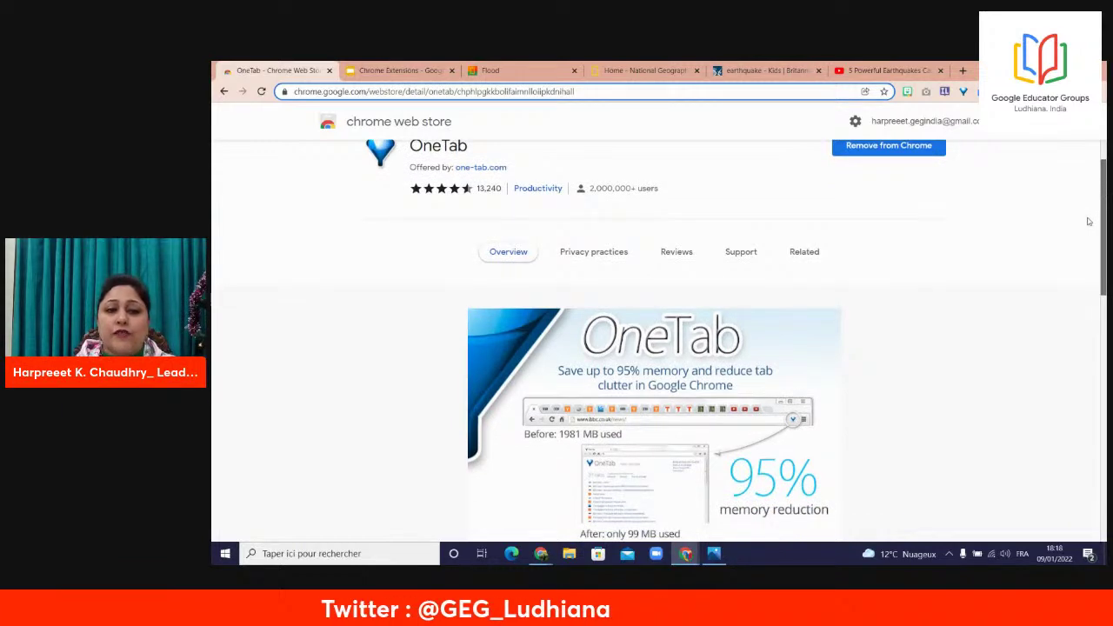
{"action": "scroll", "coordinate": [1087, 222], "scroll_direction": "down", "scroll_amount": 5}
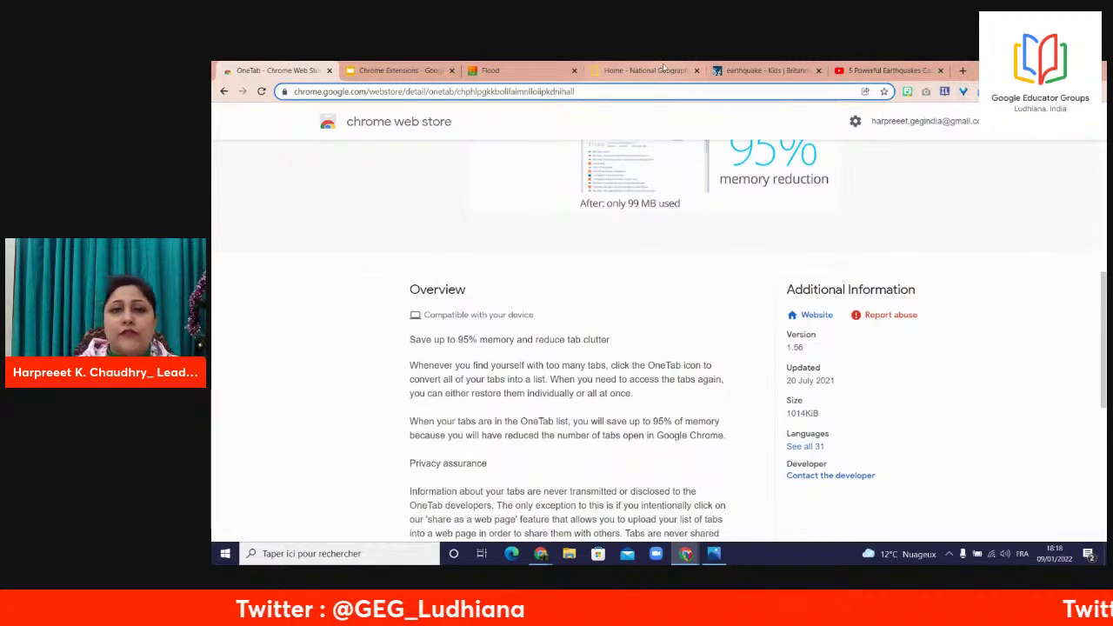
- Collapse the window's open tabs into a OneTab list, minimize the broadcast window and maximize the window showing the list
{"action": "mouse_move", "coordinate": [685, 559]}
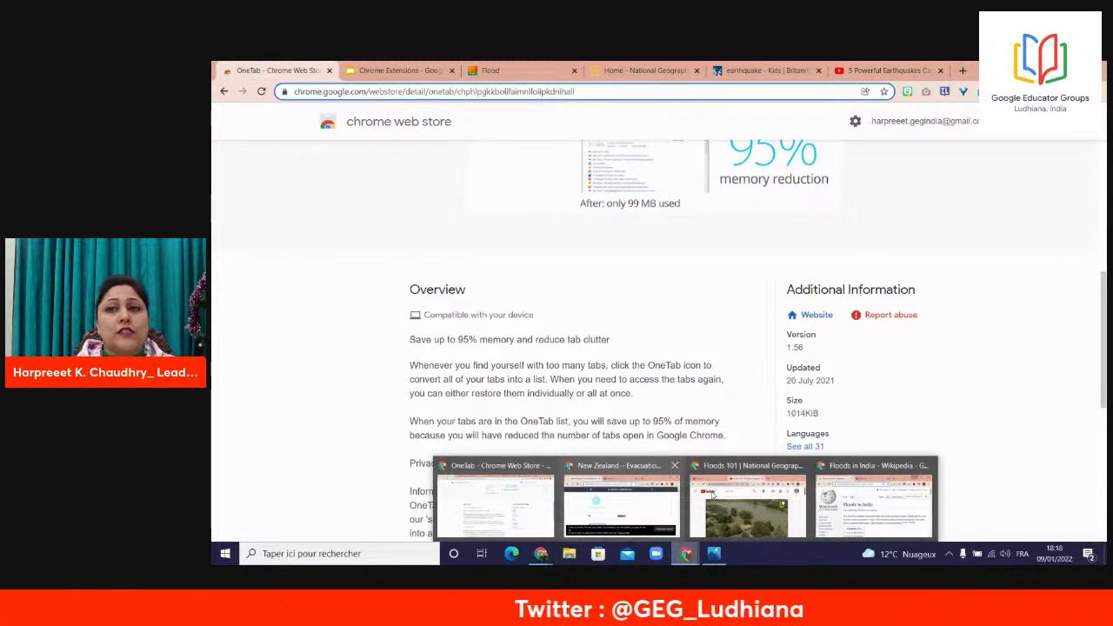
{"action": "left_click", "coordinate": [964, 94]}
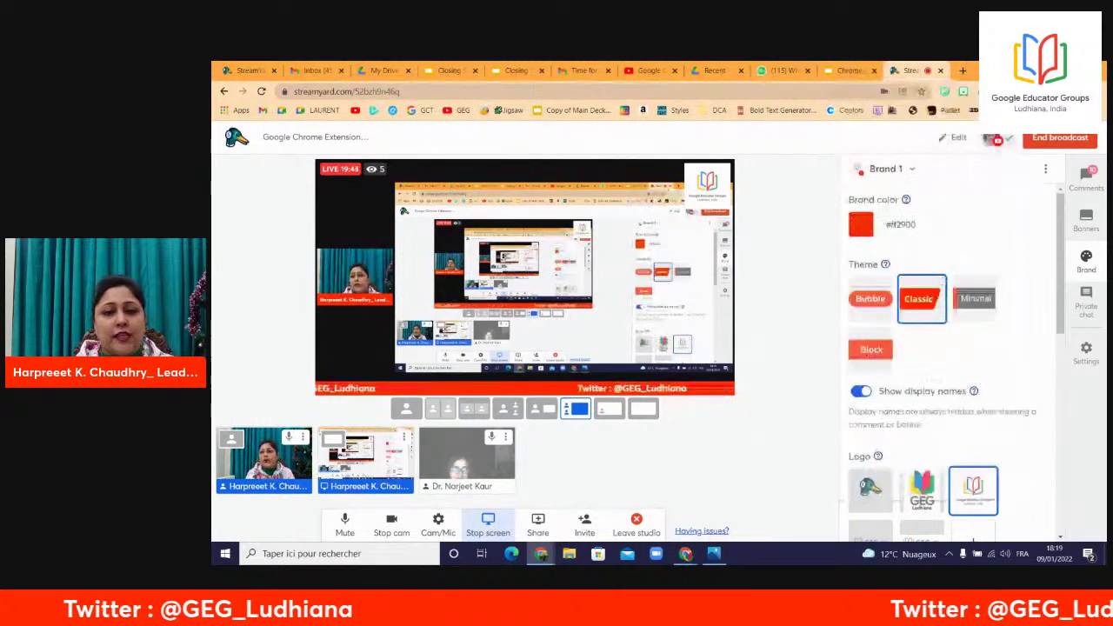
{"action": "left_click", "coordinate": [1041, 71]}
{"action": "left_click", "coordinate": [595, 306]}
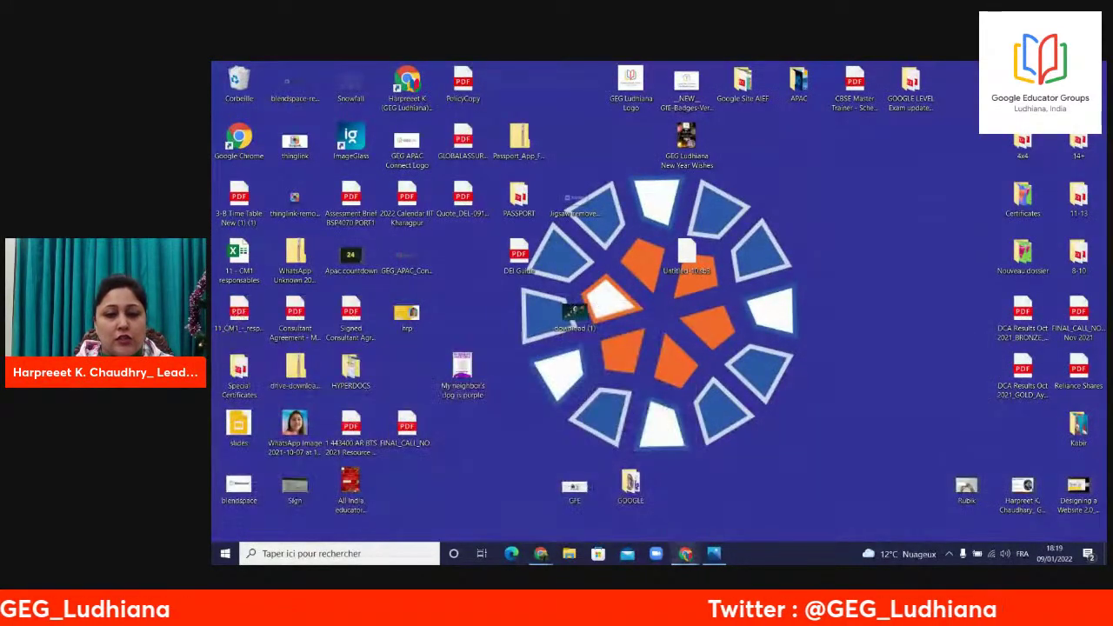
{"action": "mouse_move", "coordinate": [575, 469]}
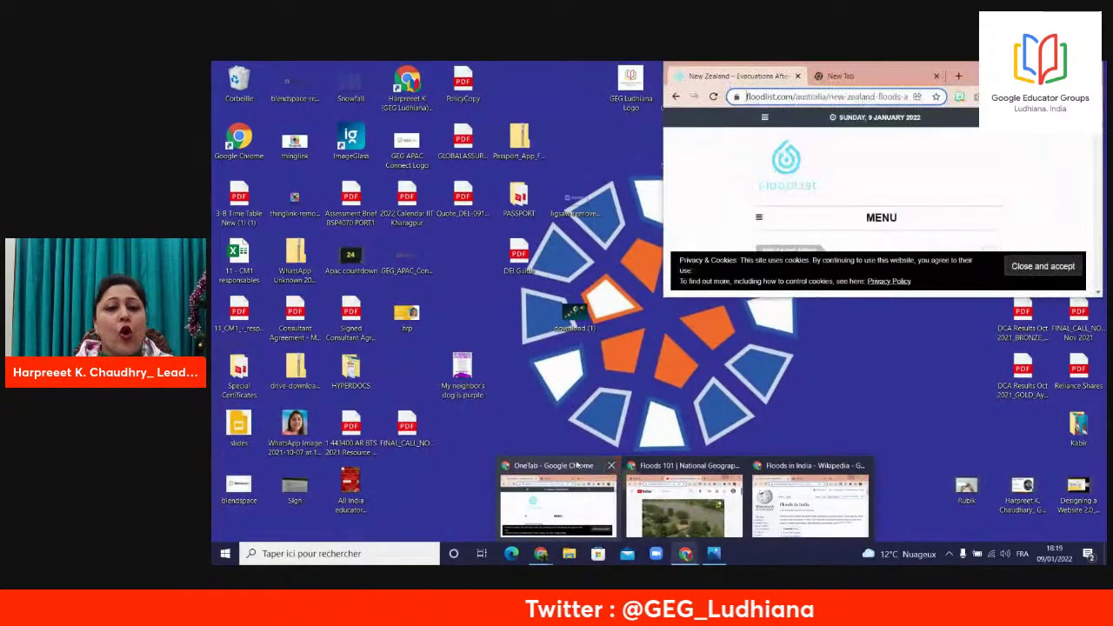
{"action": "left_click", "coordinate": [576, 467]}
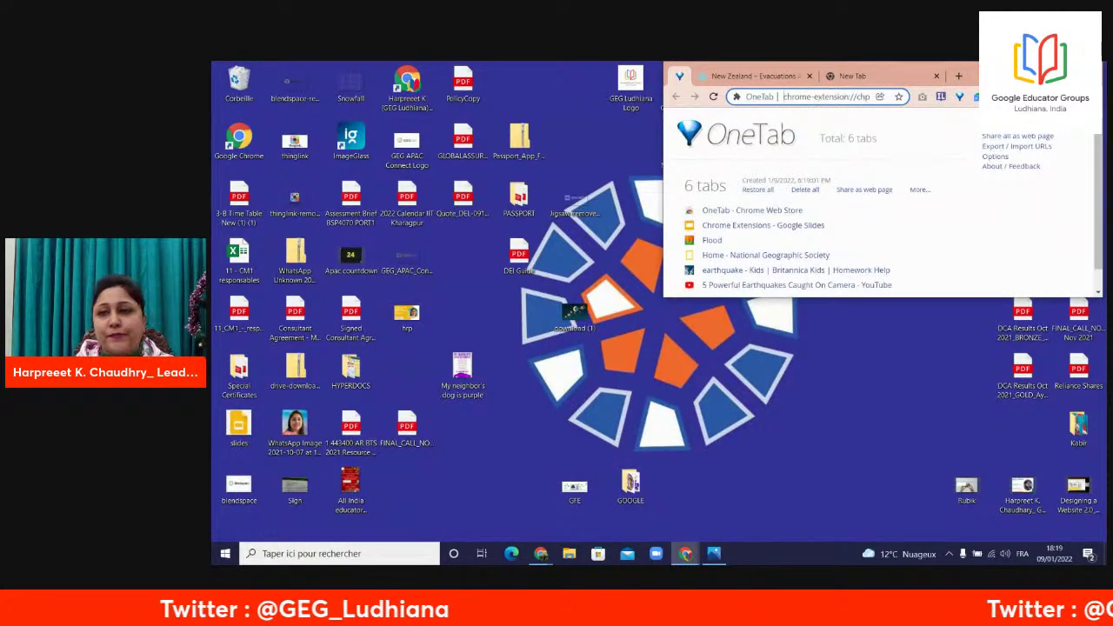
{"action": "left_click", "coordinate": [1061, 71]}
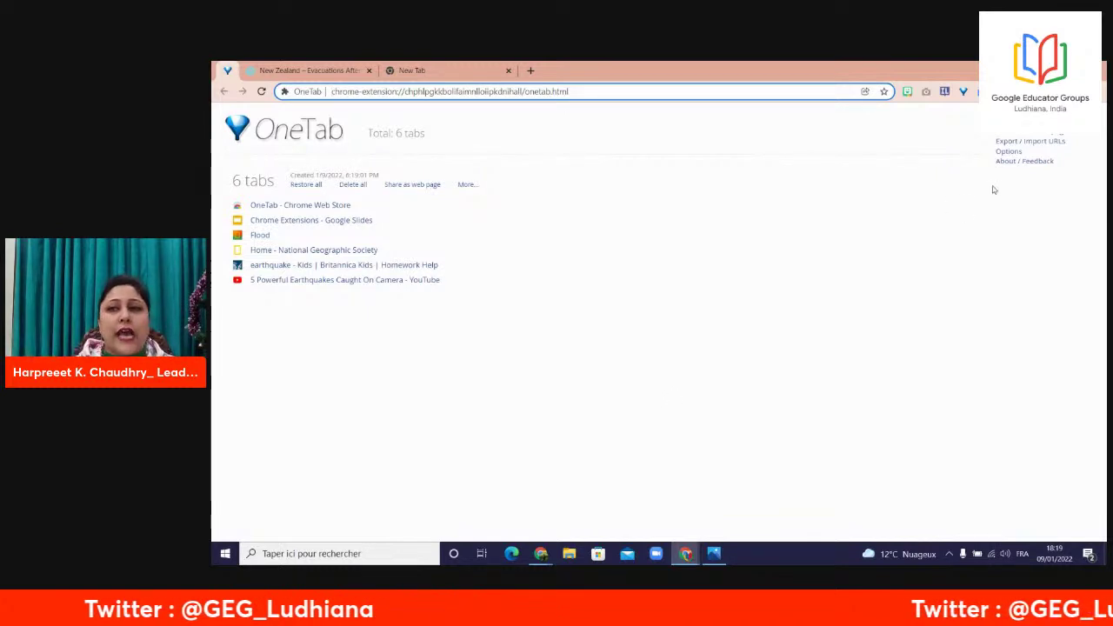
- Collapse the New Zealand floods tab into OneTab as well, and restore all tabs from both saved groups
{"action": "left_click", "coordinate": [962, 91]}
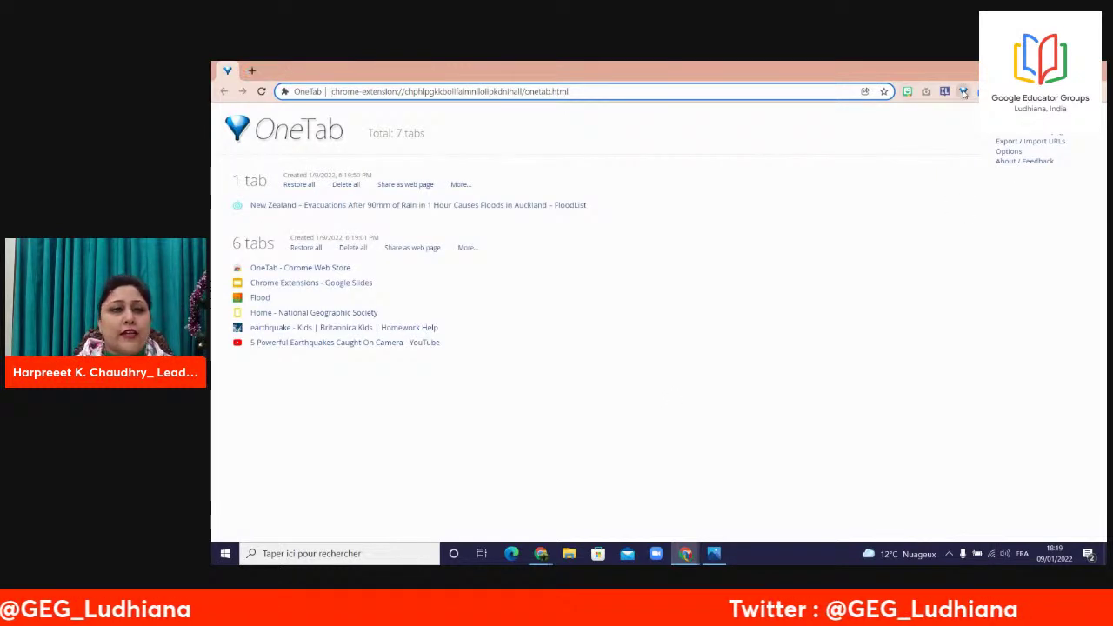
{"action": "left_click", "coordinate": [294, 185]}
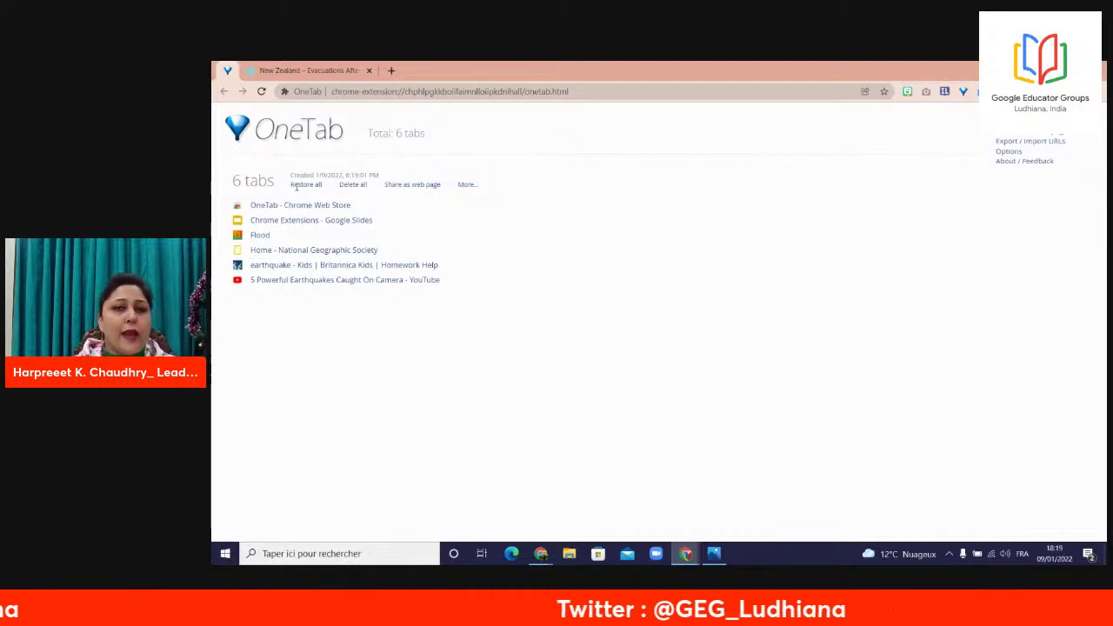
{"action": "left_click", "coordinate": [298, 185]}
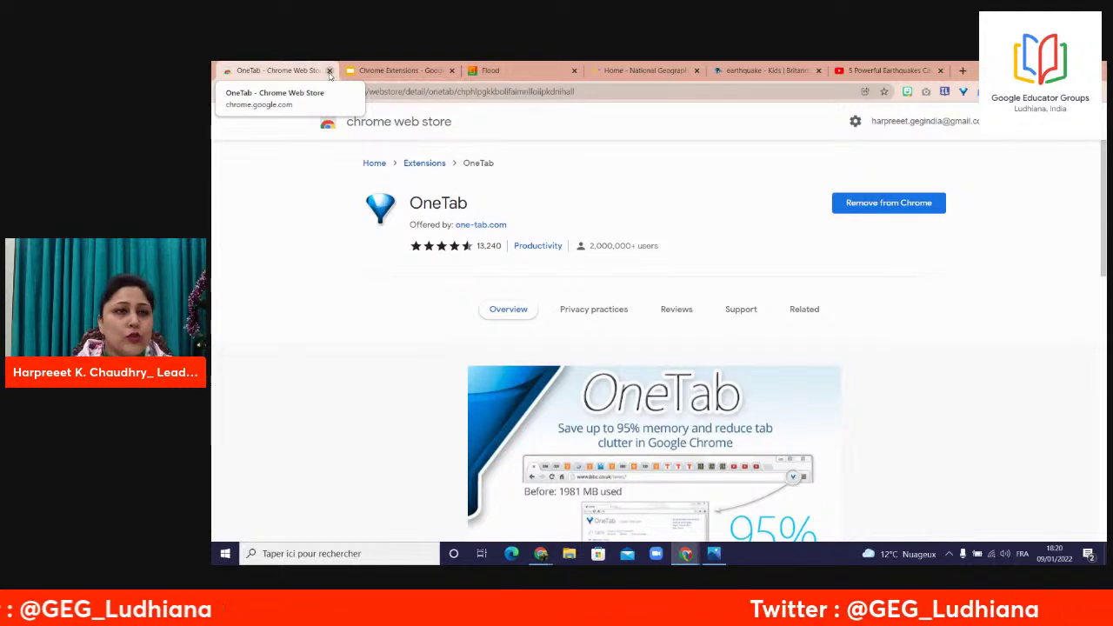
- Close the OneTab store page and open the Chrome Web Store in a new tab through a "chrome web store" search
{"action": "left_click", "coordinate": [329, 71]}
{"action": "key", "text": "ctrl+t"}
{"action": "type", "text": "chrome"}
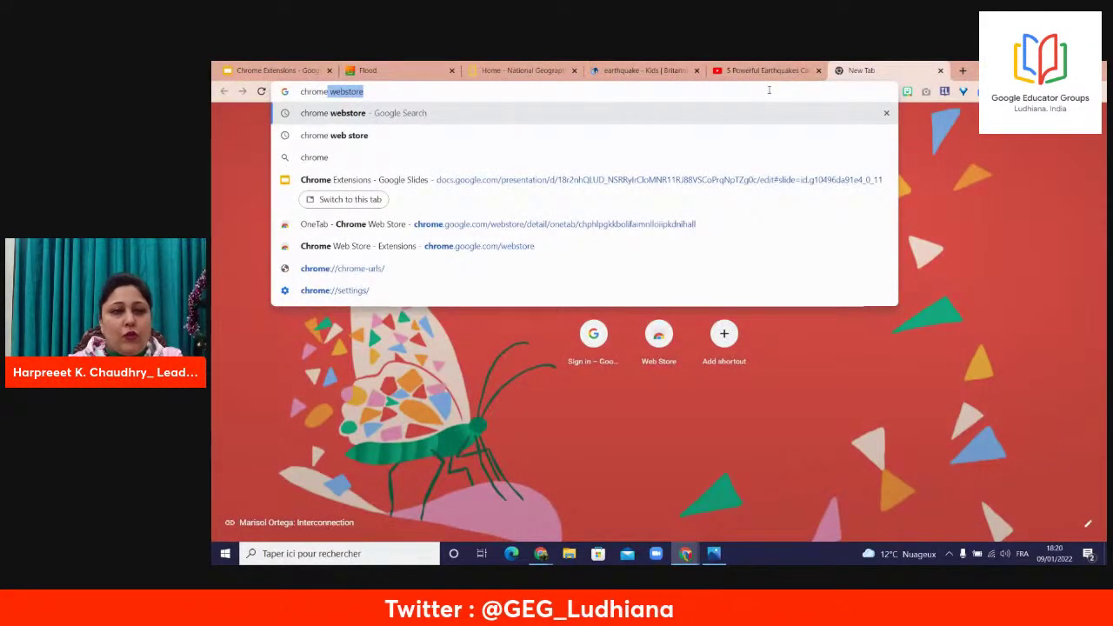
{"action": "left_click", "coordinate": [358, 136]}
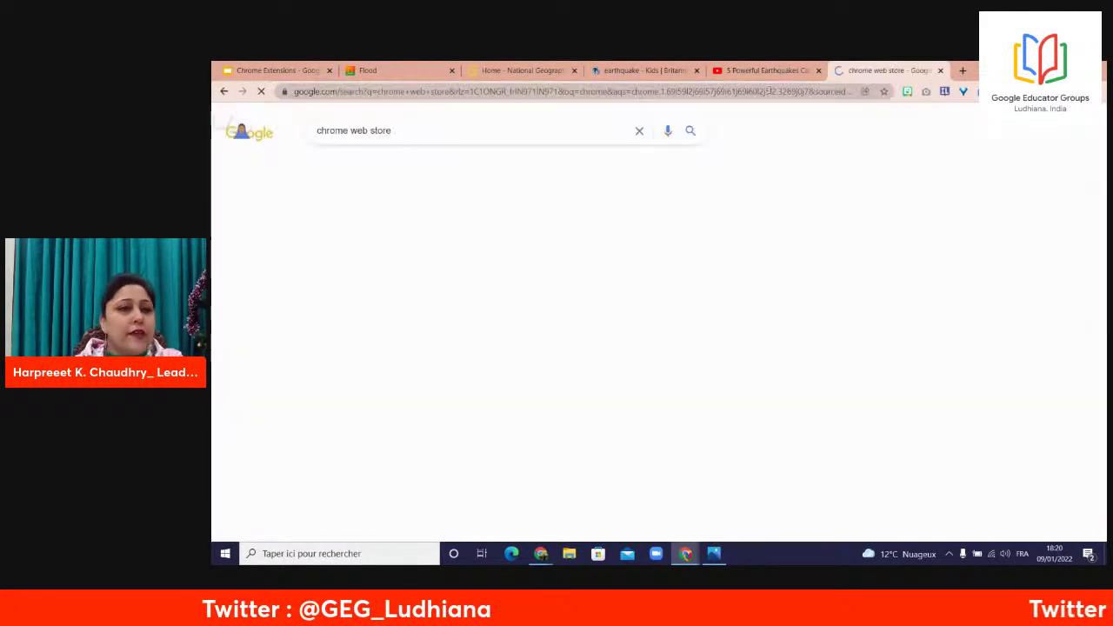
{"action": "left_click", "coordinate": [381, 235]}
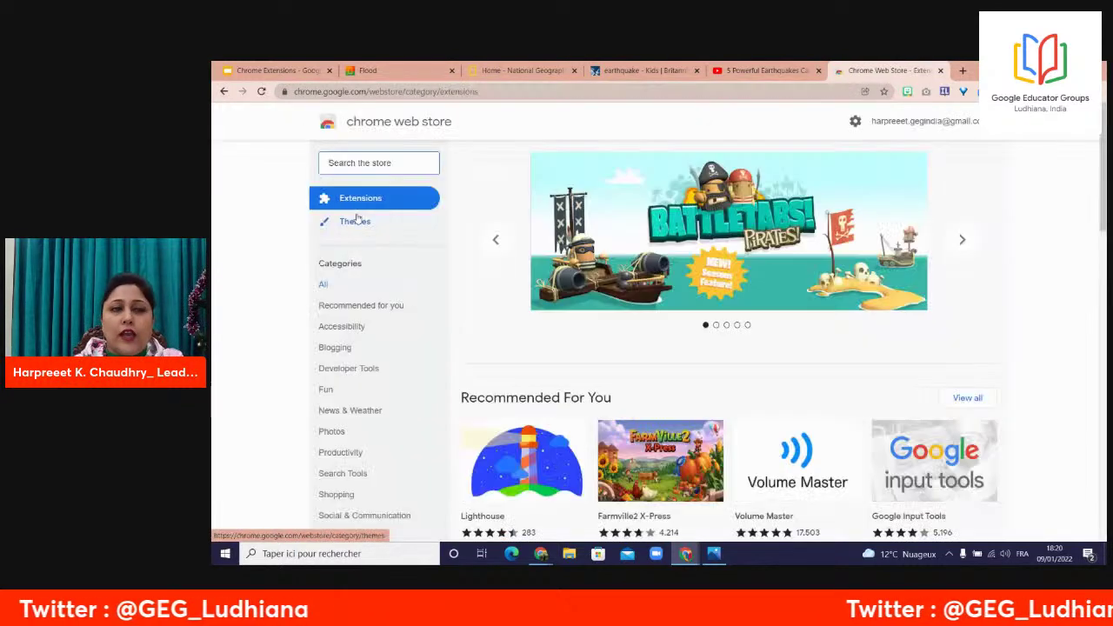
- Search the store for "go full page" and open the GoFullPage - Full Page Screen Capture extension's page
{"action": "left_click", "coordinate": [360, 162]}
{"action": "type", "text": "g"}
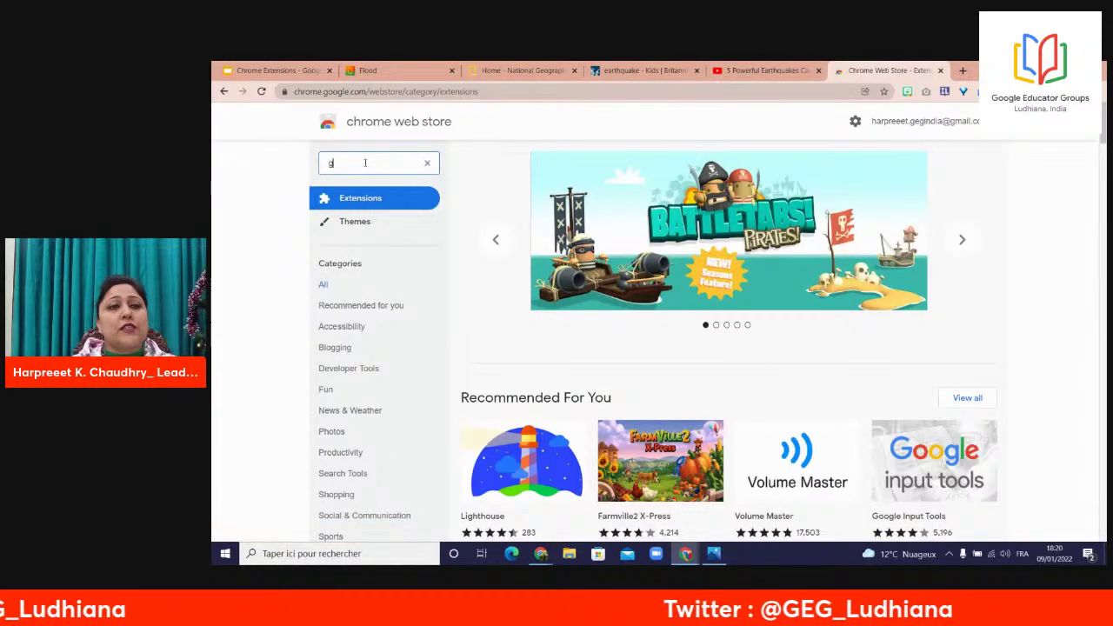
{"action": "type", "text": "o full "}
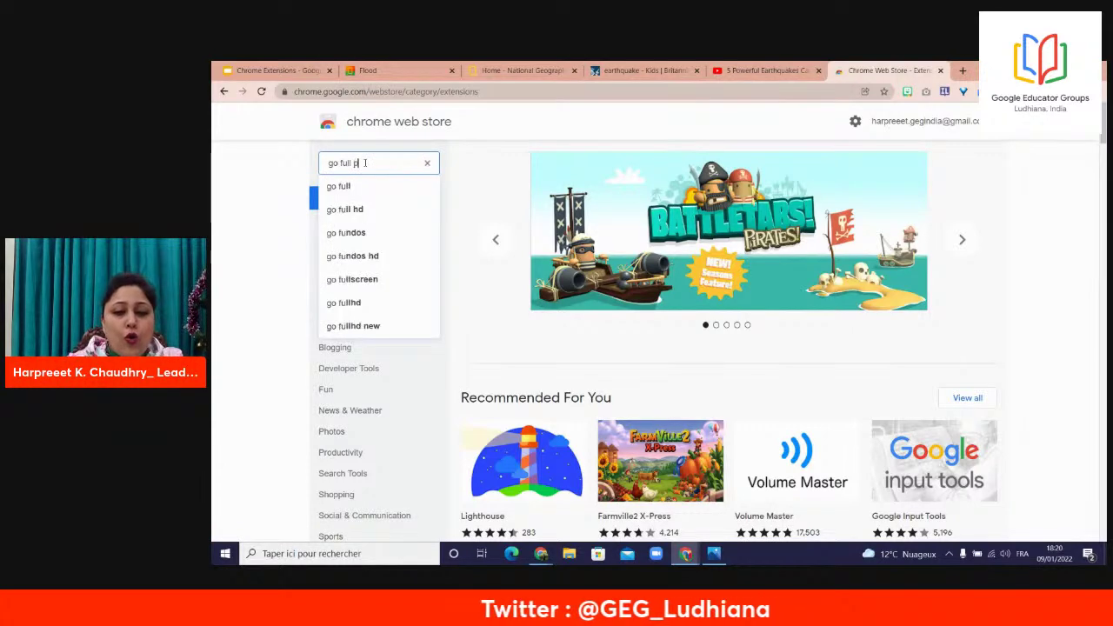
{"action": "type", "text": "page"}
{"action": "key", "text": "Return"}
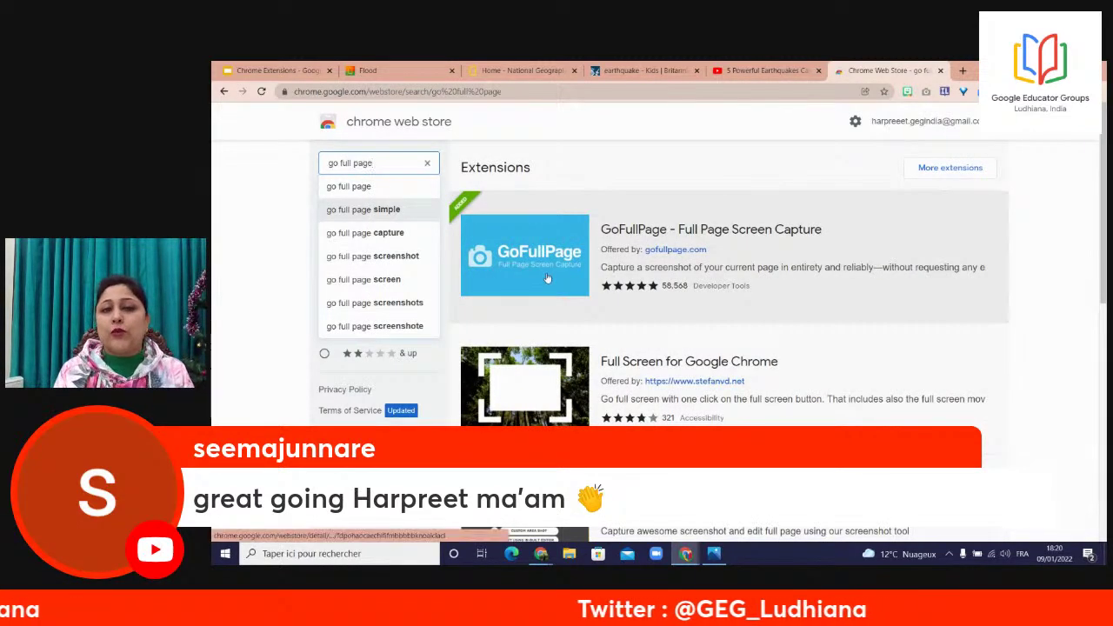
{"action": "left_click", "coordinate": [714, 231]}
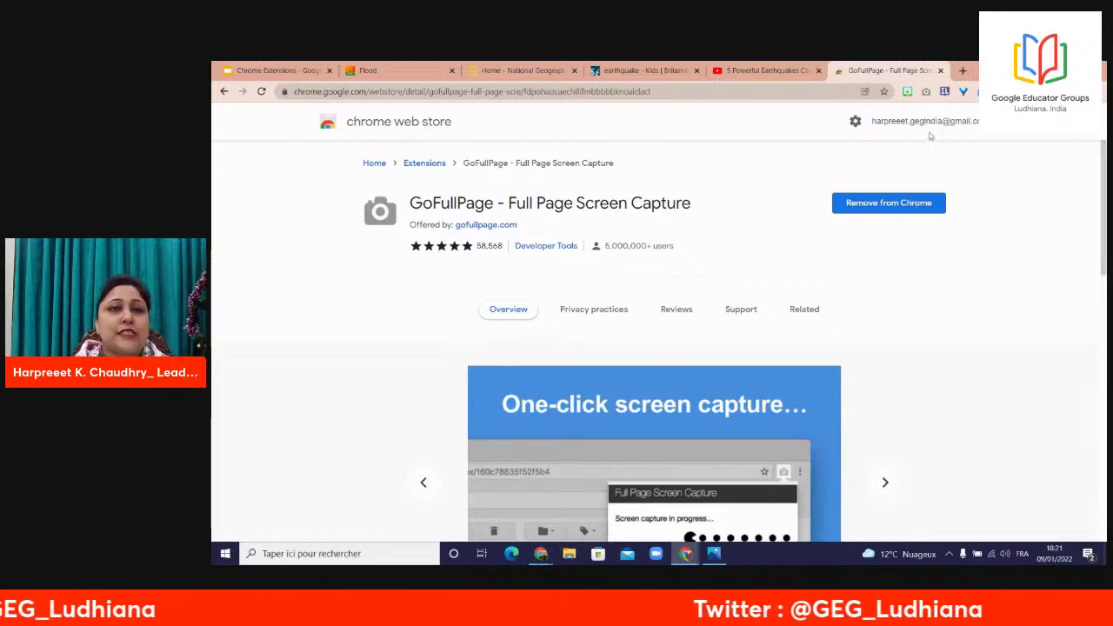
- Switch to the National Geographic Kids Flood article and capture the entire page with the GoFullPage extension
{"action": "left_click", "coordinate": [522, 69]}
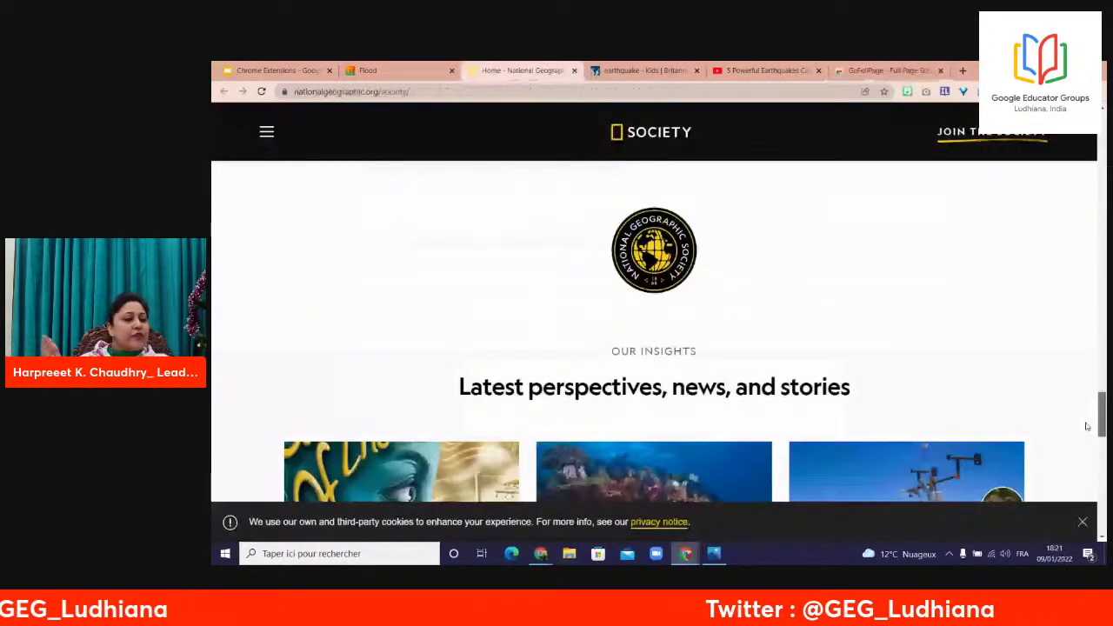
{"action": "key", "text": "ctrl+shift+Tab"}
{"action": "left_click_drag", "start_coordinate": [1099, 198], "coordinate": [1087, 399]}
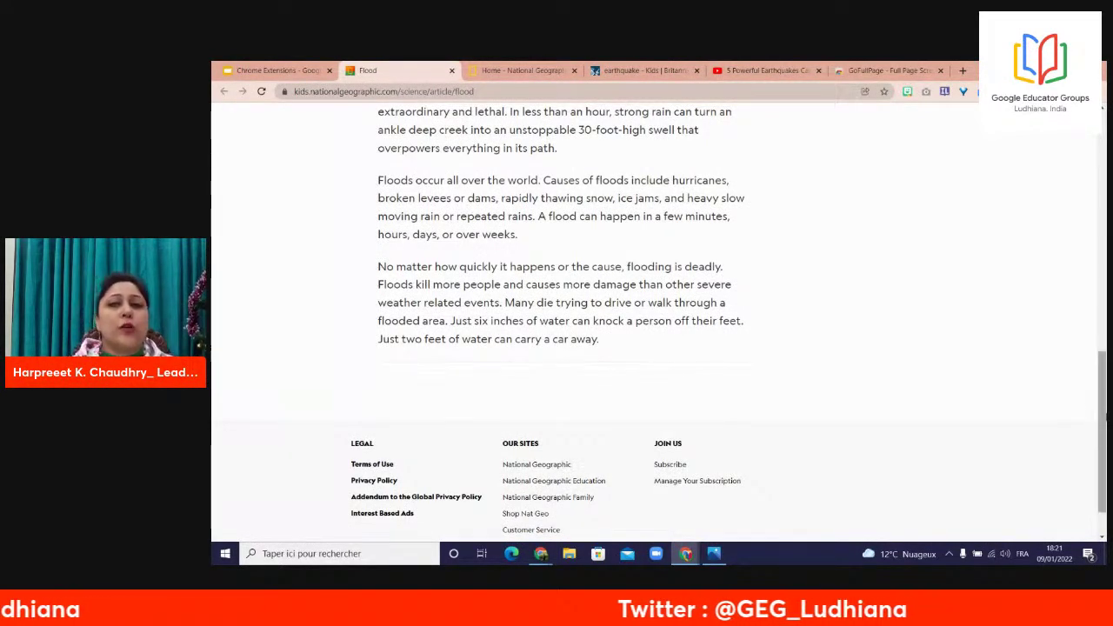
{"action": "left_click_drag", "start_coordinate": [1104, 405], "coordinate": [967, 145]}
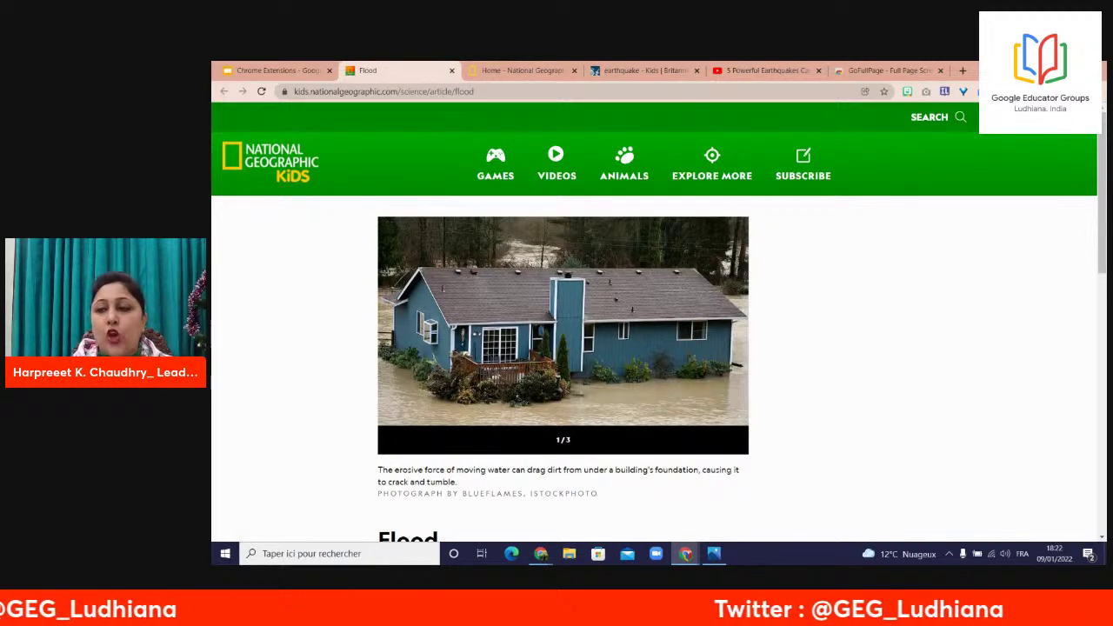
{"action": "left_click", "coordinate": [1037, 92]}
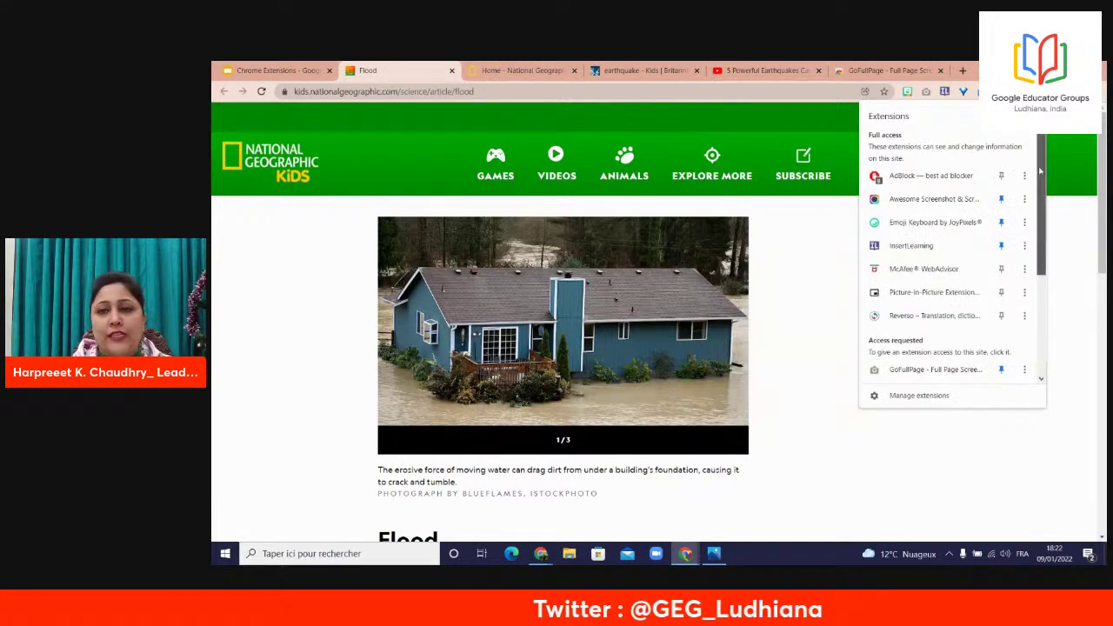
{"action": "left_click_drag", "start_coordinate": [1035, 161], "coordinate": [1034, 246]}
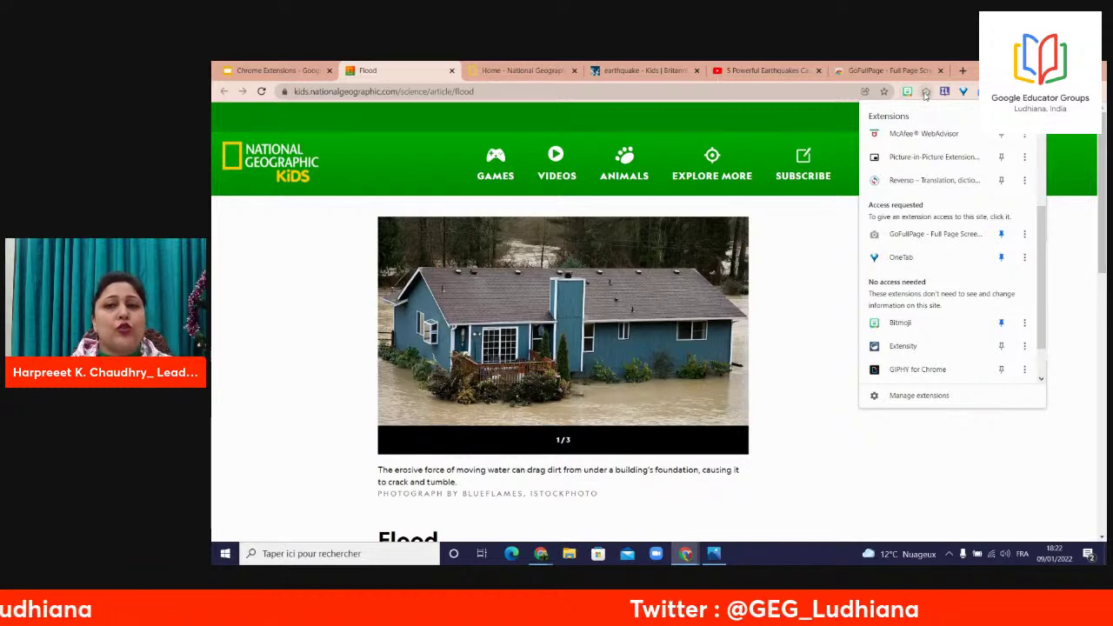
{"action": "left_click", "coordinate": [926, 92]}
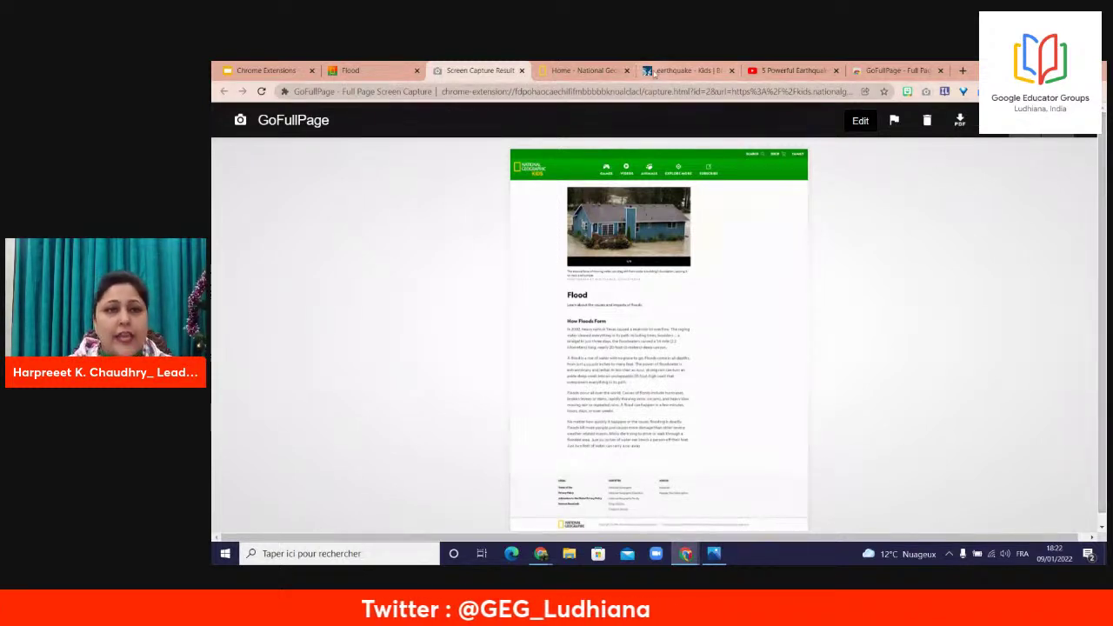
- Compare the captured image with the original Flood article and download the capture as a PDF
{"action": "left_click", "coordinate": [371, 68]}
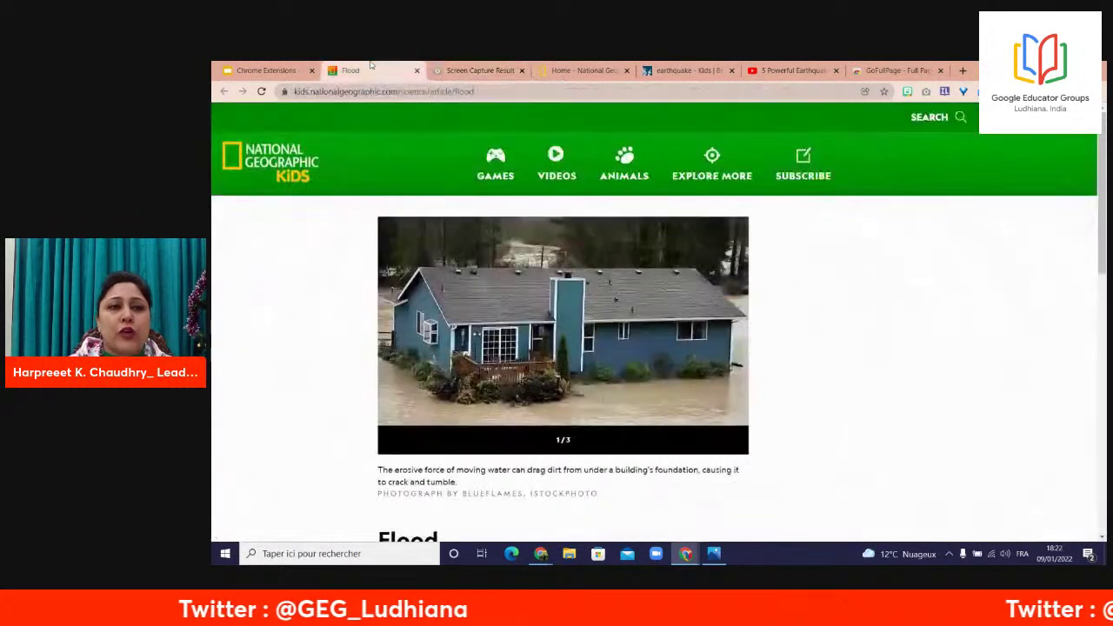
{"action": "left_click", "coordinate": [478, 70]}
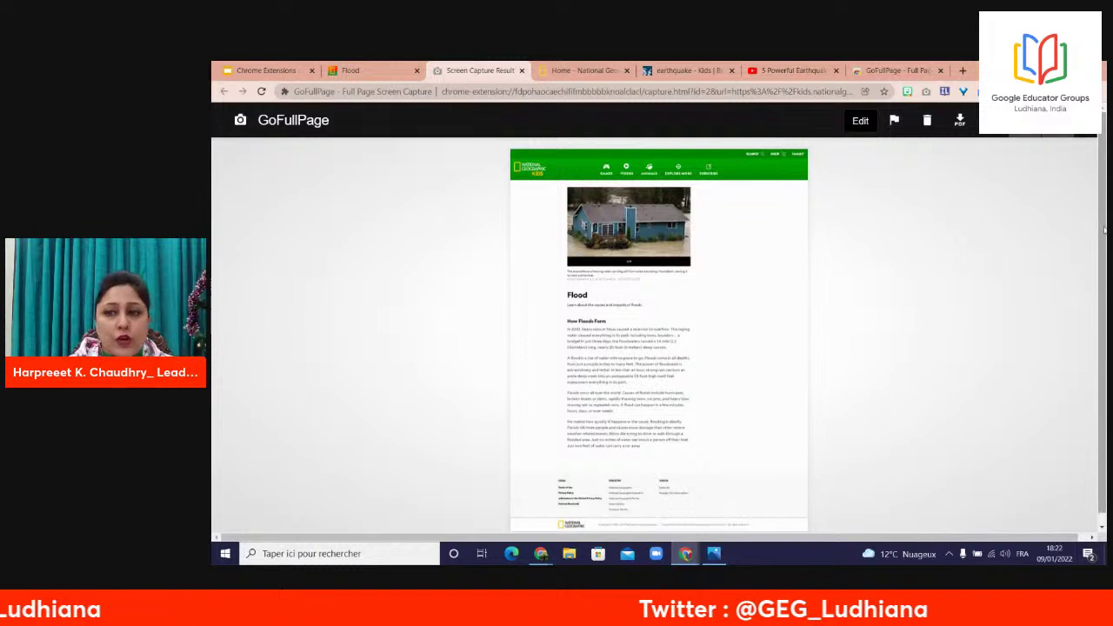
{"action": "scroll", "coordinate": [1100, 276], "scroll_direction": "down", "scroll_amount": 1}
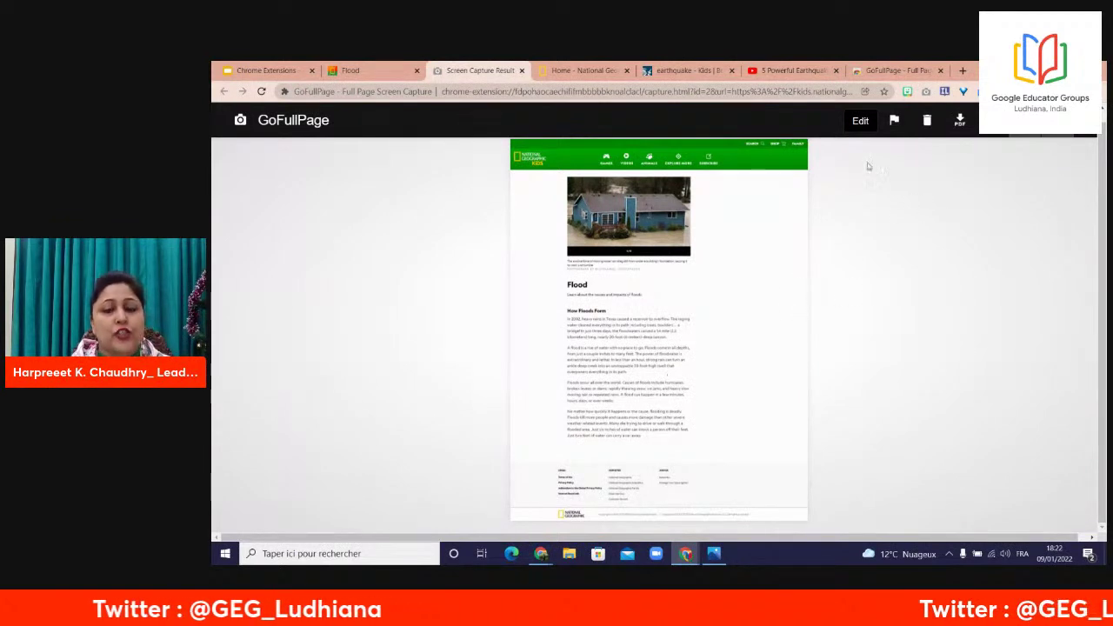
{"action": "left_click", "coordinate": [959, 121]}
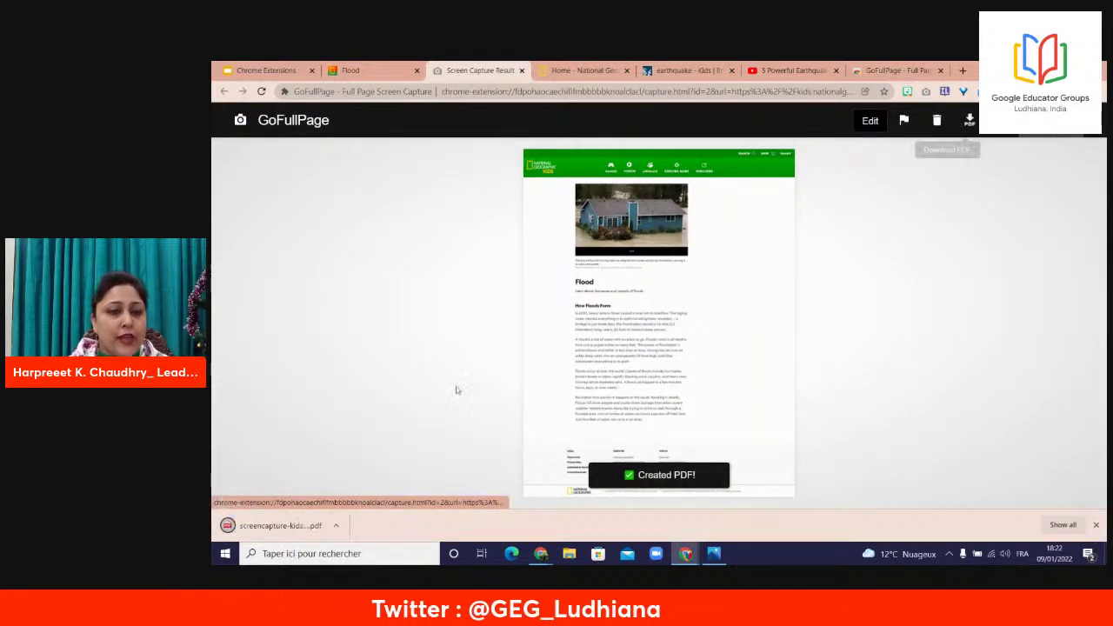
- Open the downloaded Flood capture PDF, look through the whole page and close its tab
{"action": "left_click", "coordinate": [287, 527]}
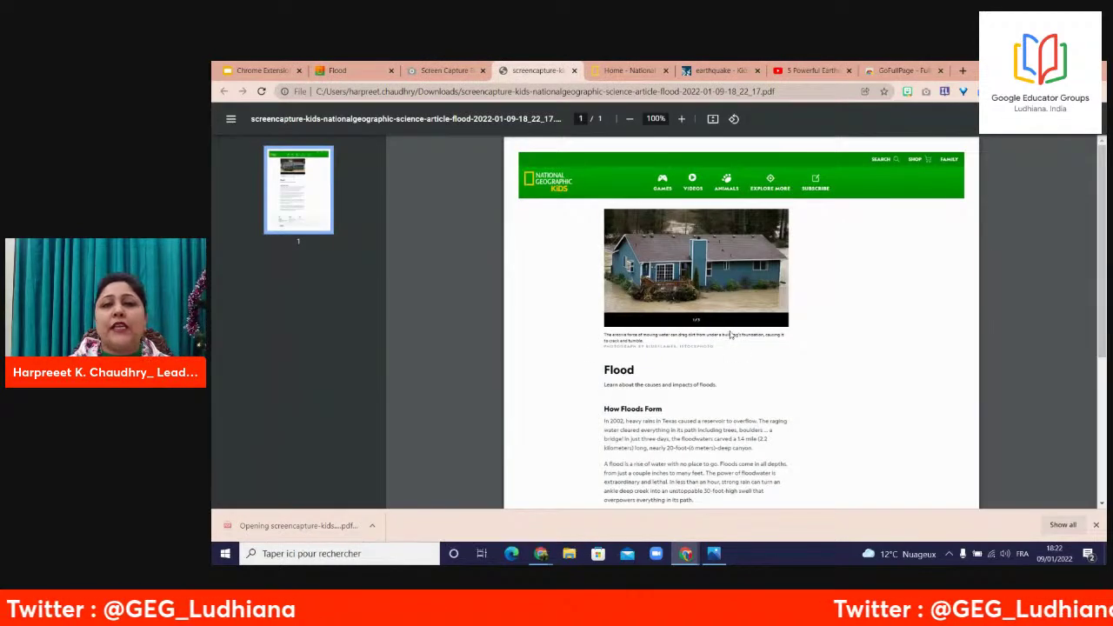
{"action": "scroll", "coordinate": [1085, 374], "scroll_direction": "down", "scroll_amount": 2}
{"action": "scroll", "coordinate": [1085, 374], "scroll_direction": "down", "scroll_amount": 2}
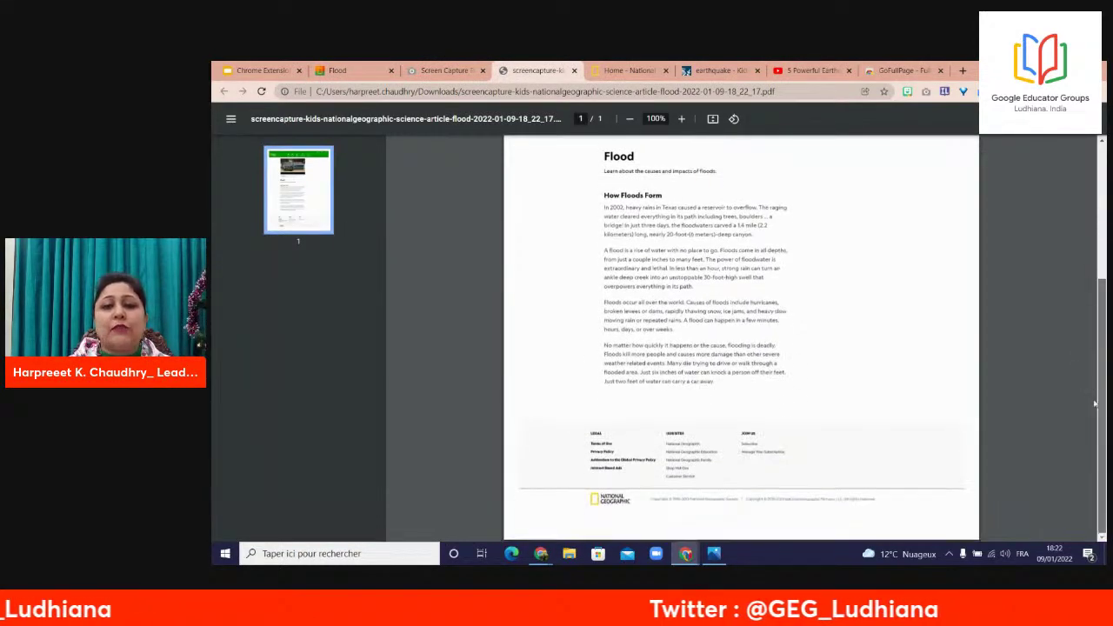
{"action": "scroll", "coordinate": [1083, 313], "scroll_direction": "up", "scroll_amount": 3}
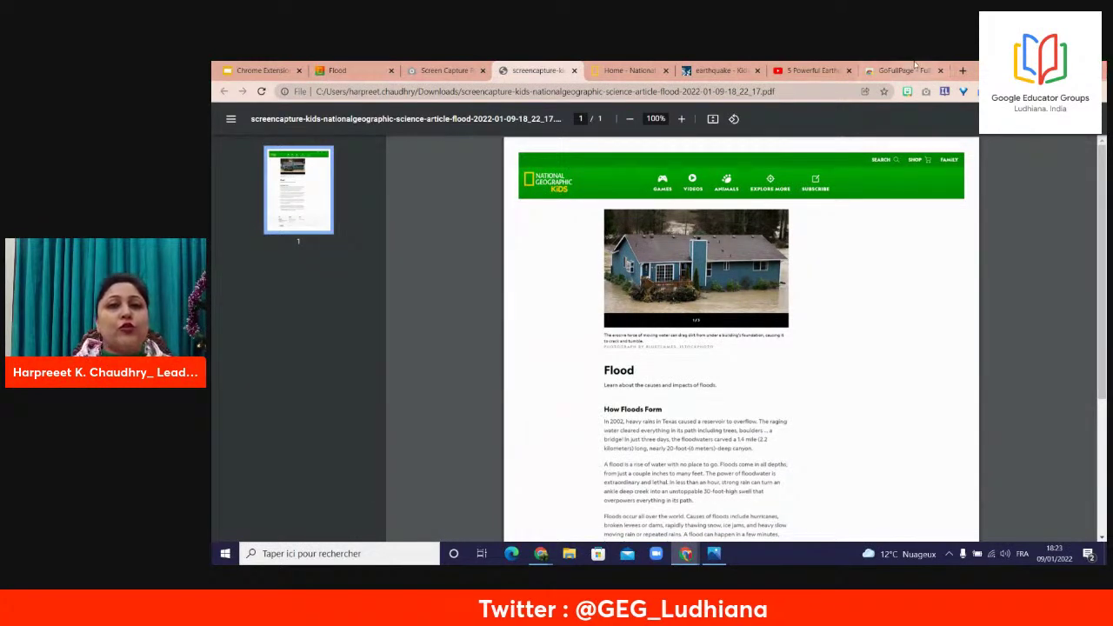
{"action": "left_click", "coordinate": [573, 71]}
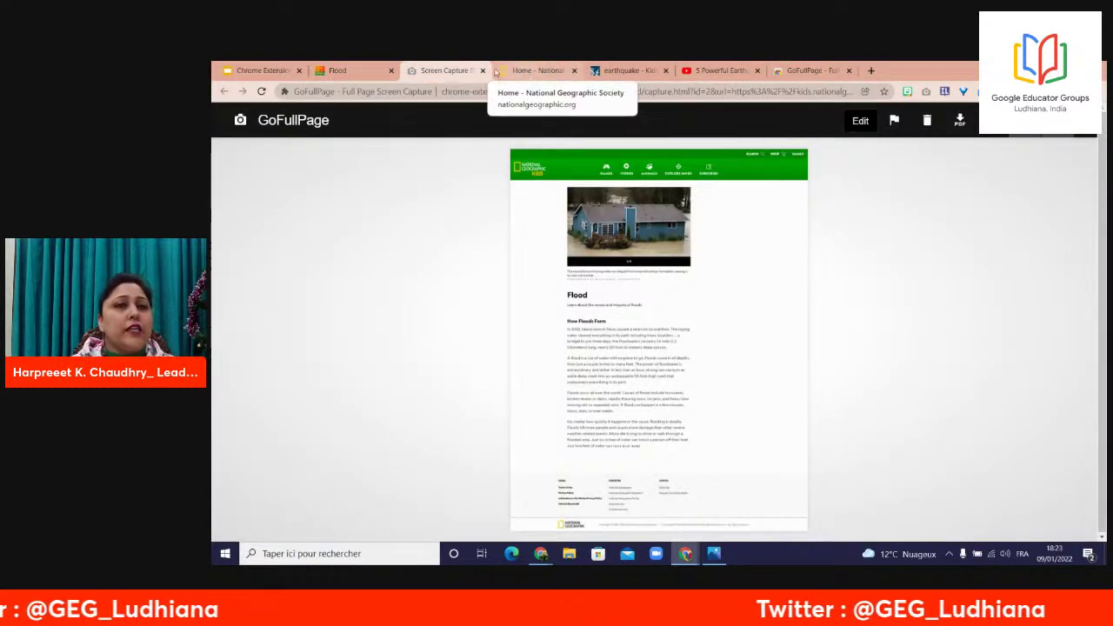
- Close the Flood screen capture tab and skim the Britannica Kids earthquake article from start to end
{"action": "left_click", "coordinate": [483, 70]}
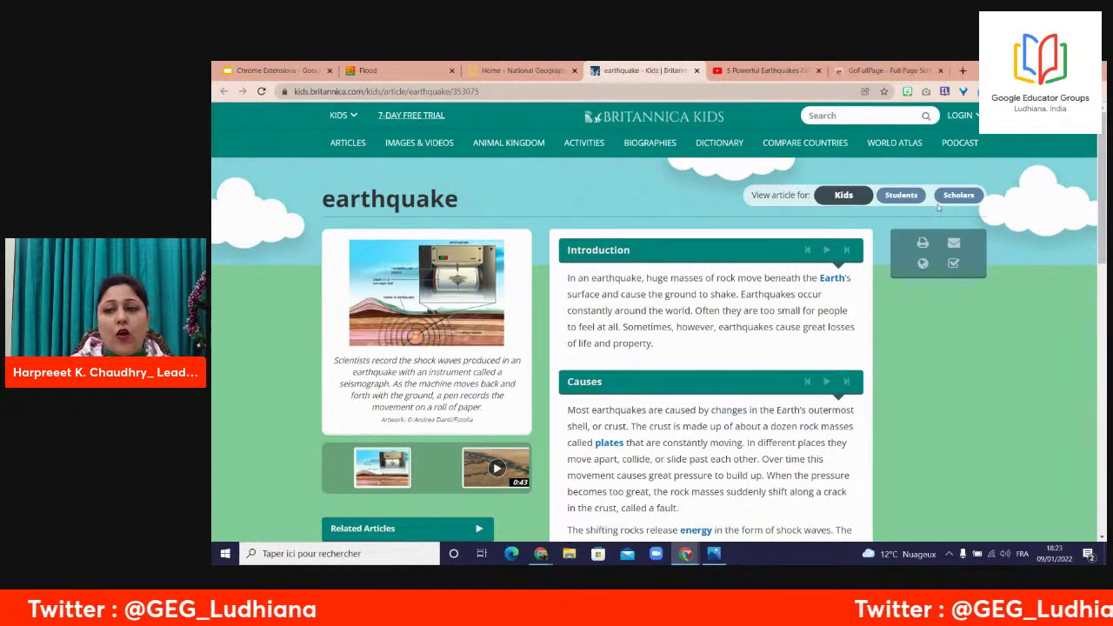
{"action": "scroll", "coordinate": [1091, 313], "scroll_direction": "down", "scroll_amount": 3}
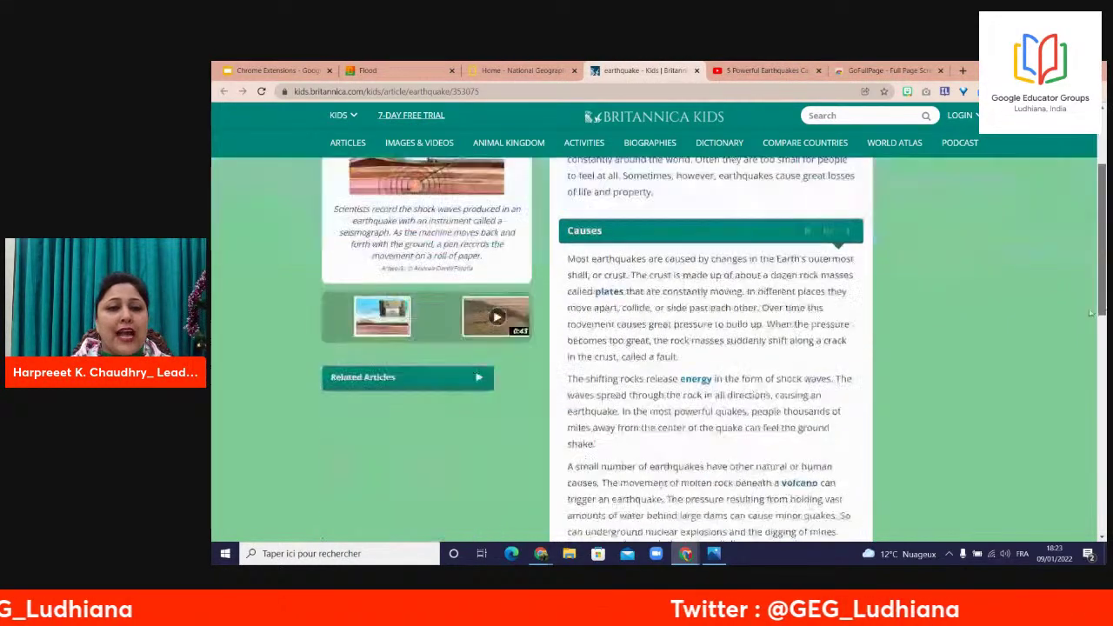
{"action": "scroll", "coordinate": [1091, 313], "scroll_direction": "down", "scroll_amount": 10}
{"action": "scroll", "coordinate": [1091, 249], "scroll_direction": "up", "scroll_amount": 15}
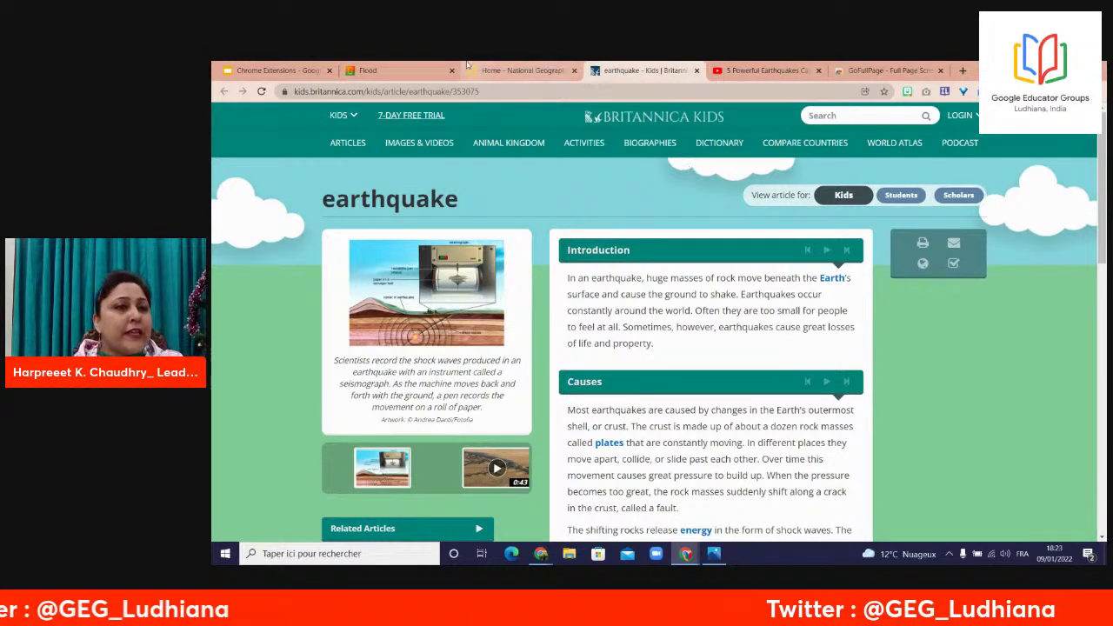
- Search the Chrome Web Store for "insert learning", open the InsertLearning extension's page and look over its overview
{"action": "left_click", "coordinate": [275, 68]}
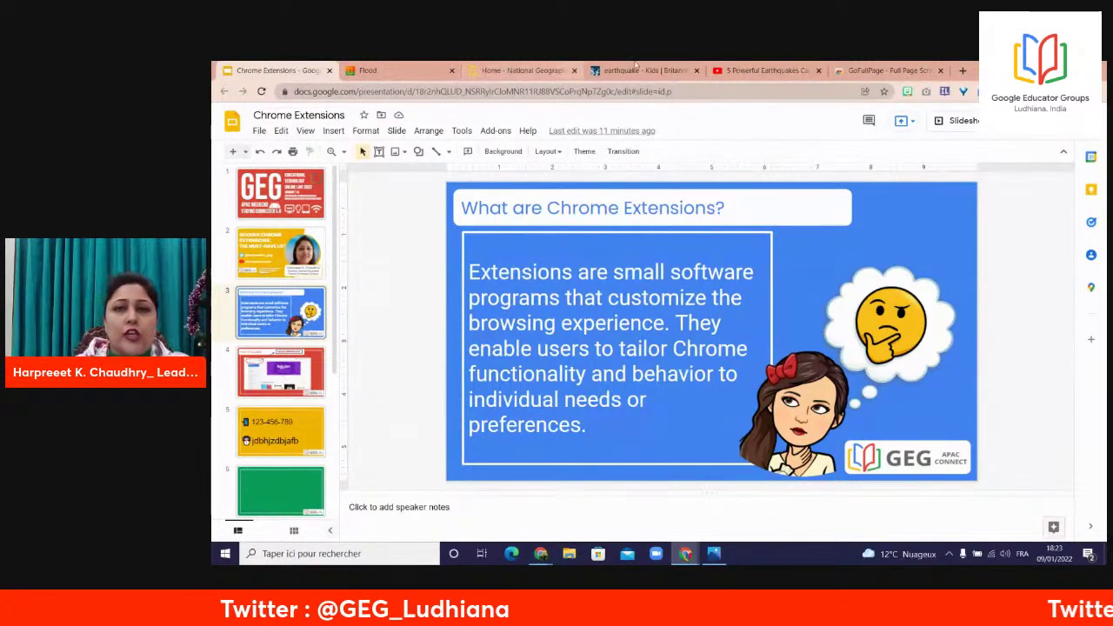
{"action": "left_click", "coordinate": [871, 69]}
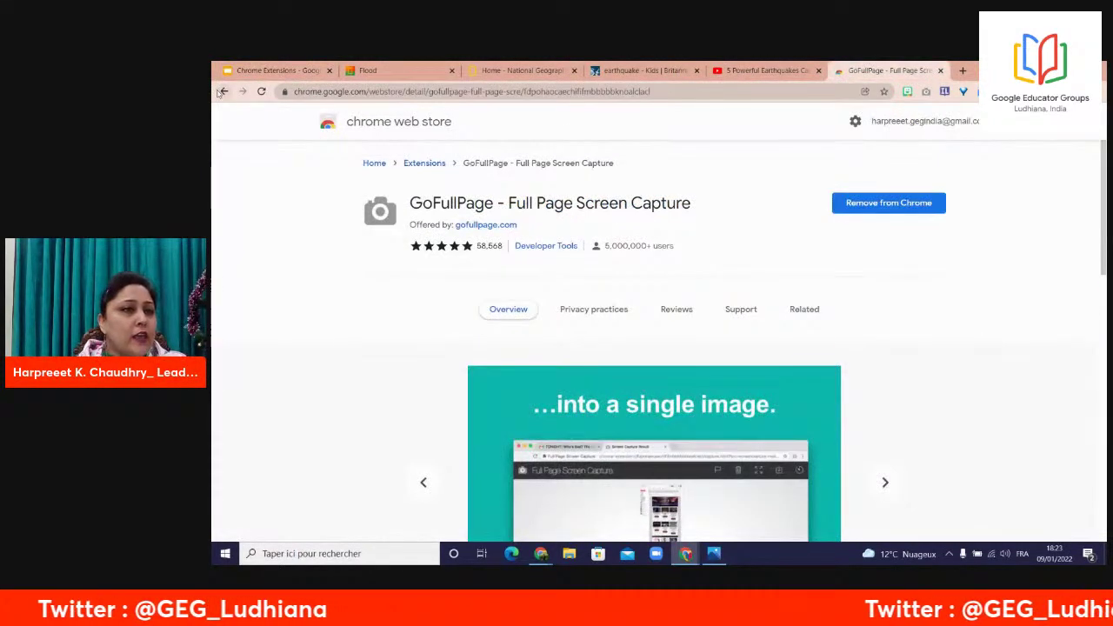
{"action": "left_click", "coordinate": [223, 91]}
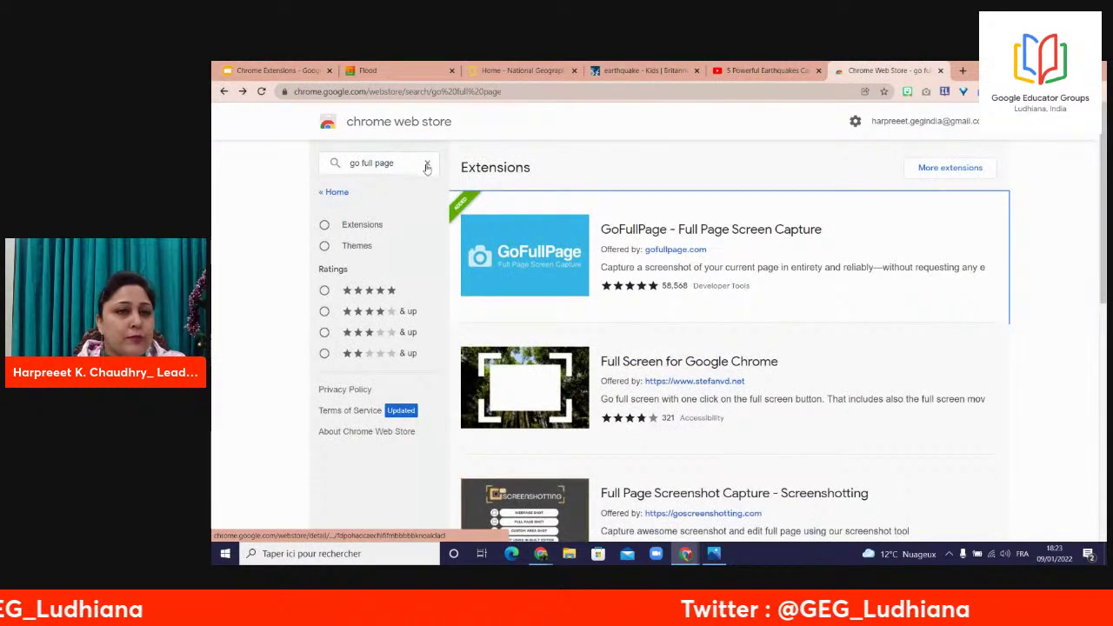
{"action": "left_click", "coordinate": [426, 165]}
{"action": "type", "text": "in"}
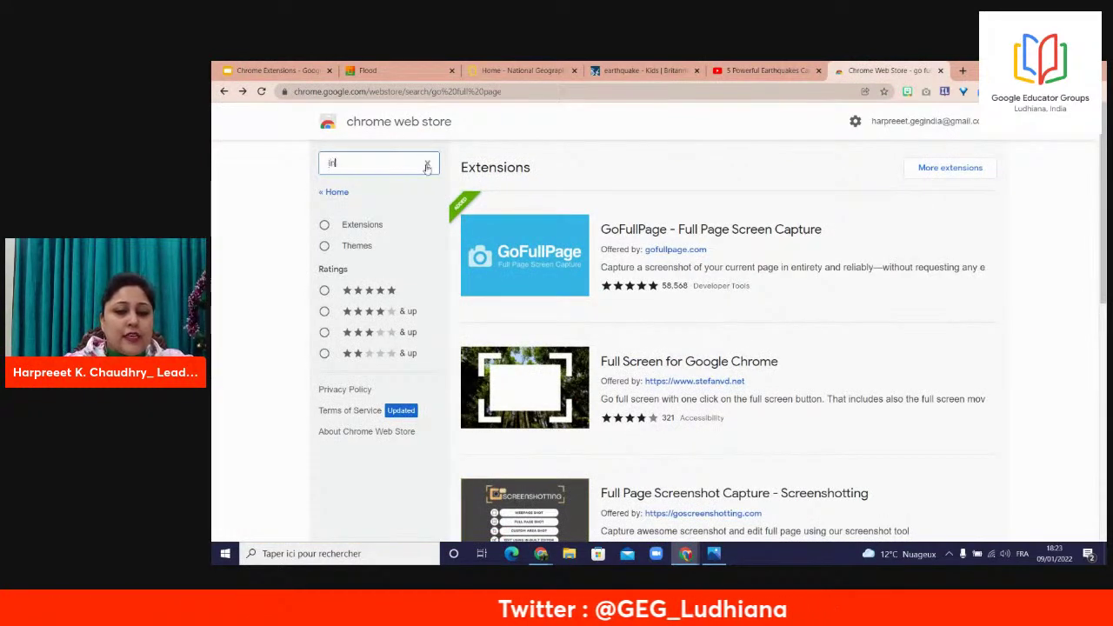
{"action": "type", "text": "sert lear"}
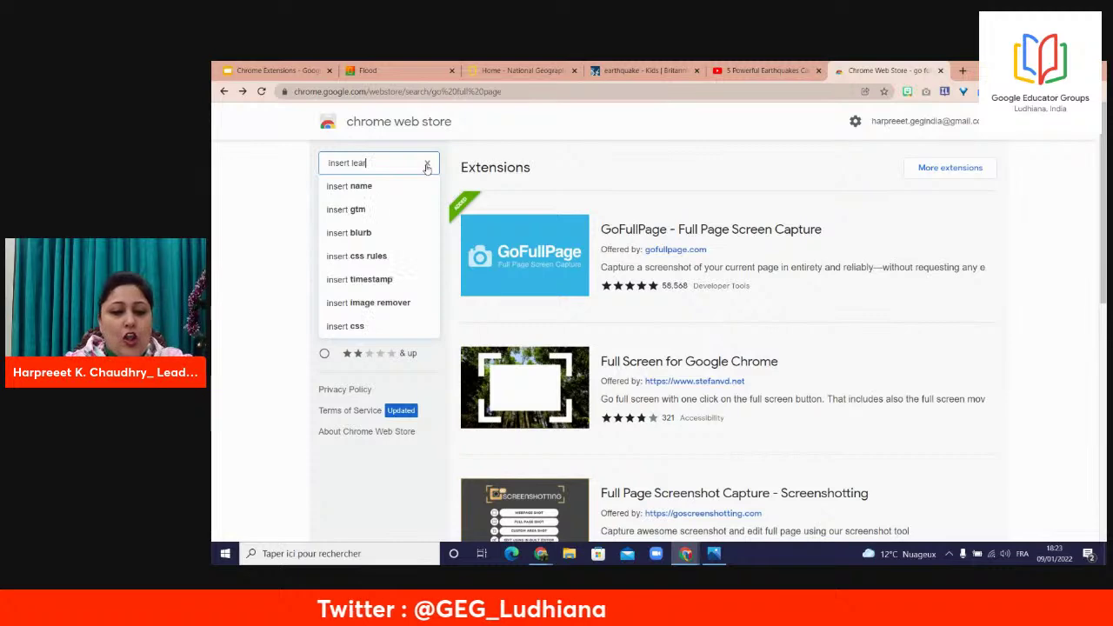
{"action": "type", "text": "ning"}
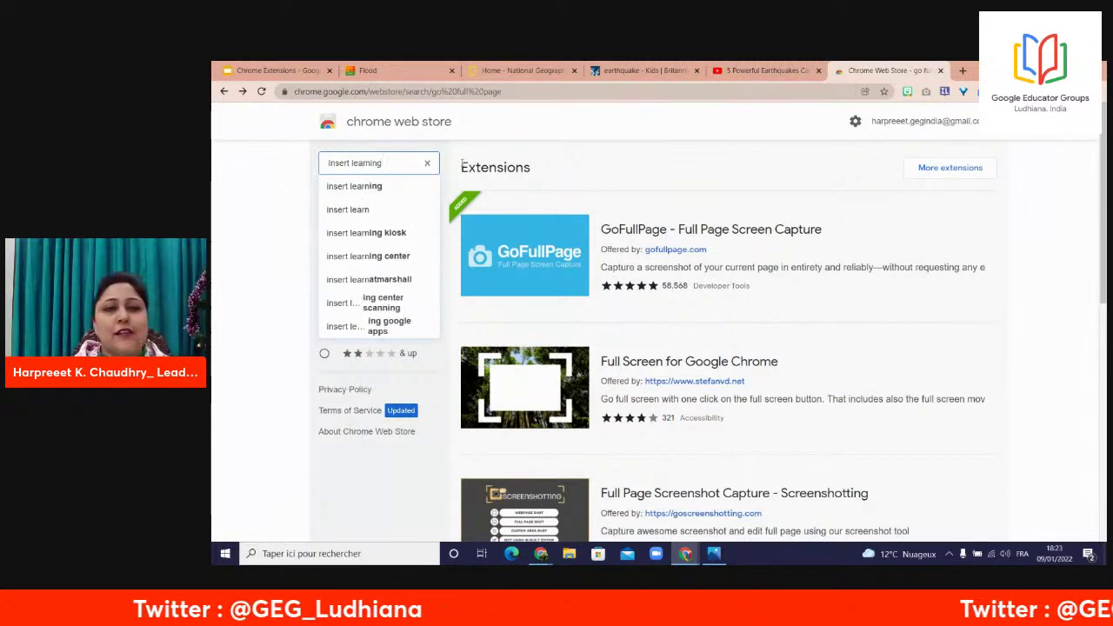
{"action": "key", "text": "Return"}
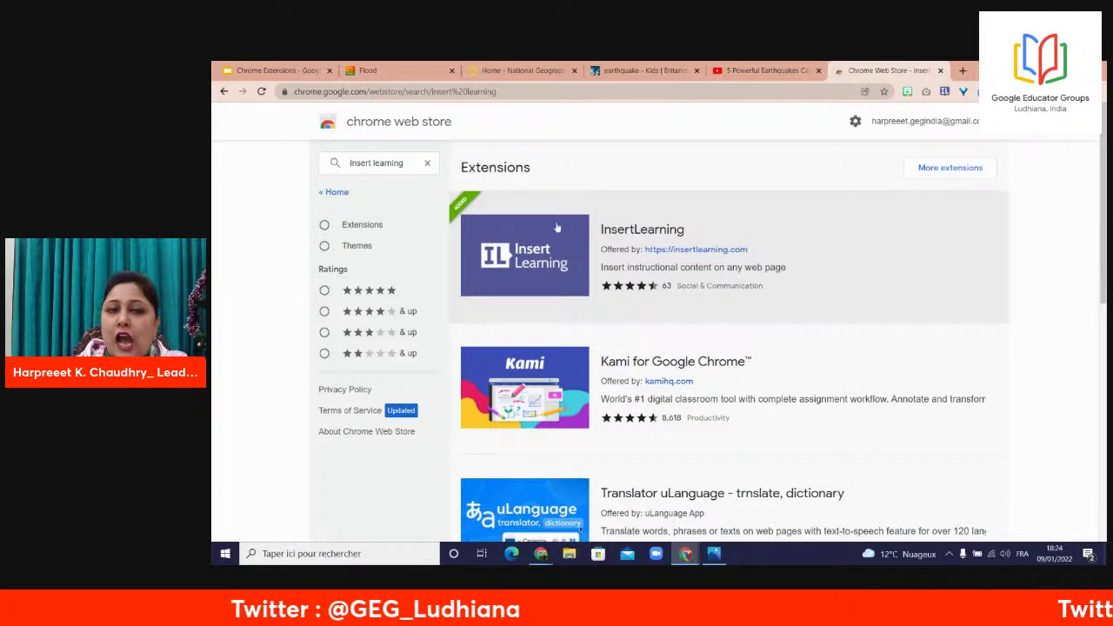
{"action": "left_click", "coordinate": [654, 233]}
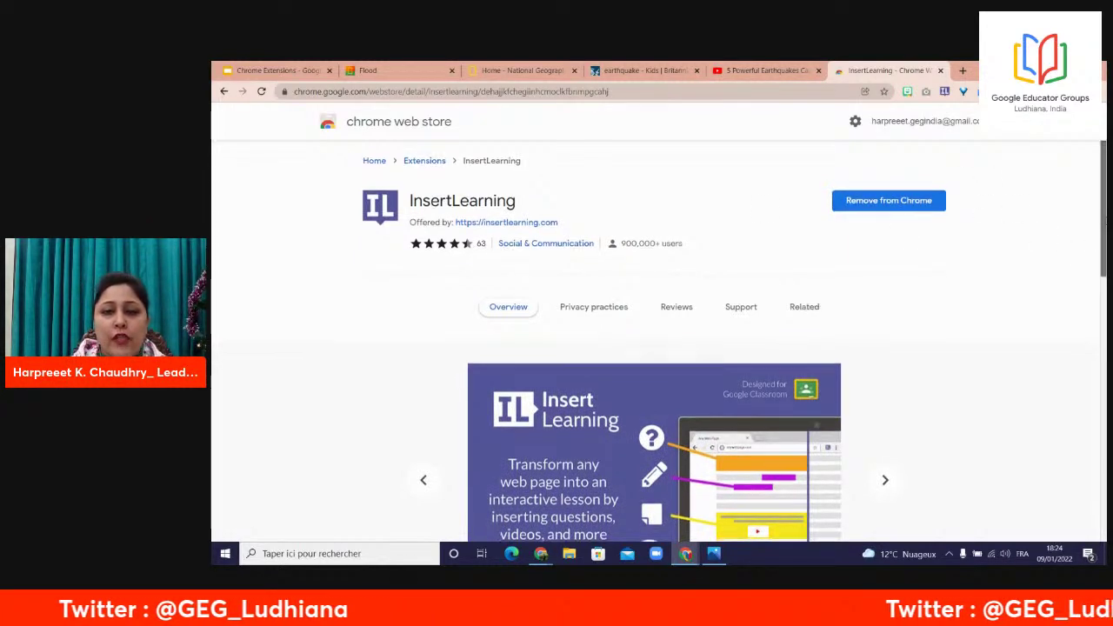
{"action": "scroll", "coordinate": [744, 297], "scroll_direction": "down", "scroll_amount": 3}
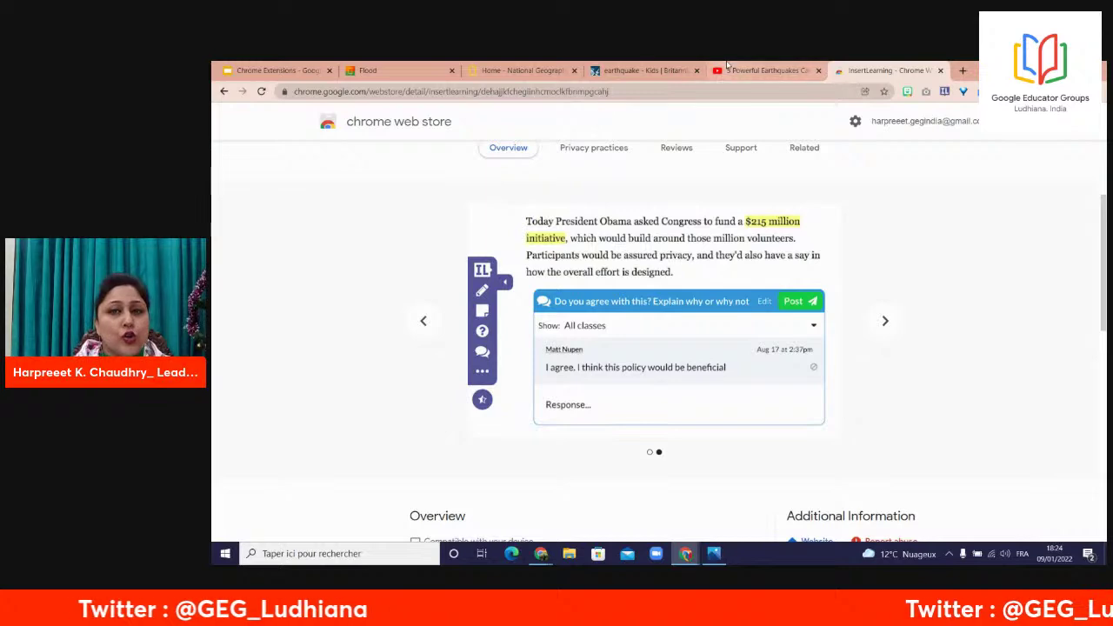
- Switch to the Britannica Kids earthquake article and activate the InsertLearning extension on it
{"action": "left_click", "coordinate": [480, 70]}
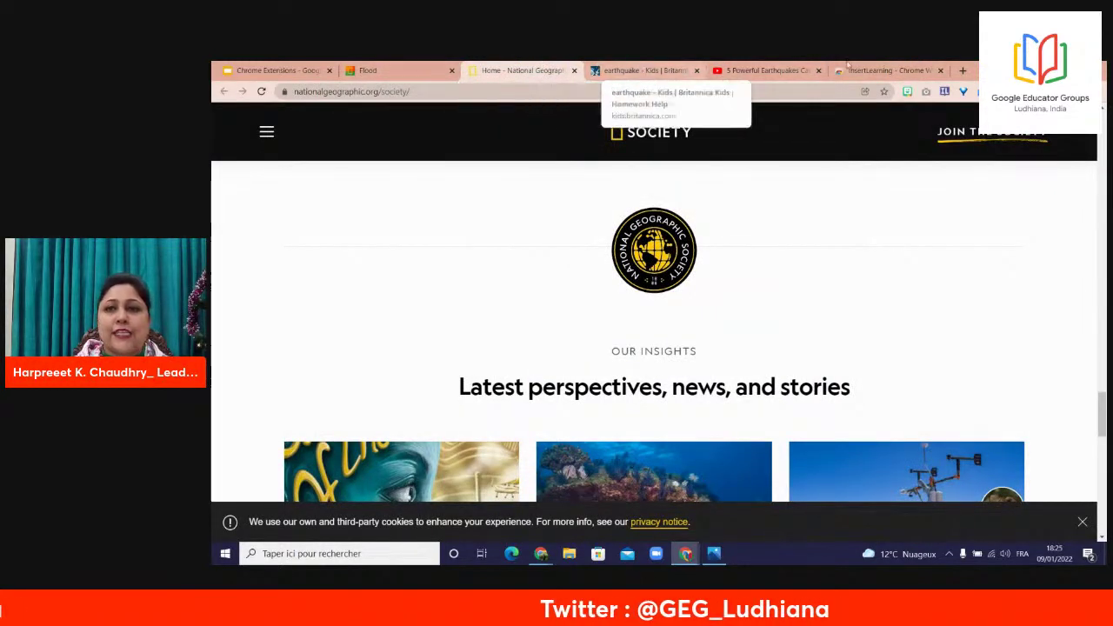
{"action": "left_click", "coordinate": [880, 68]}
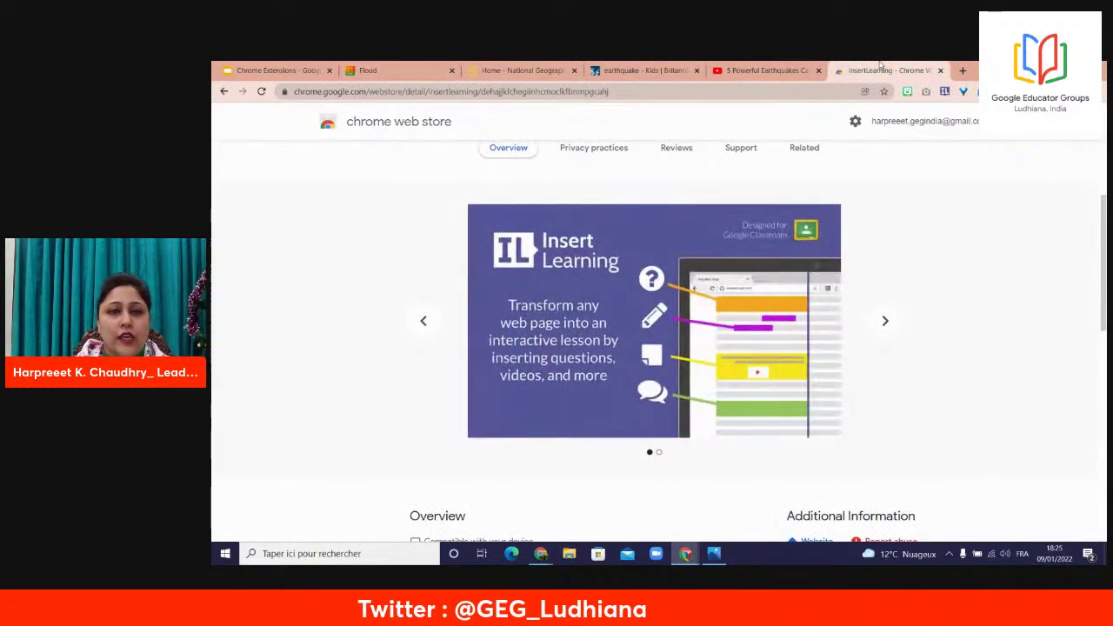
{"action": "left_click", "coordinate": [767, 68]}
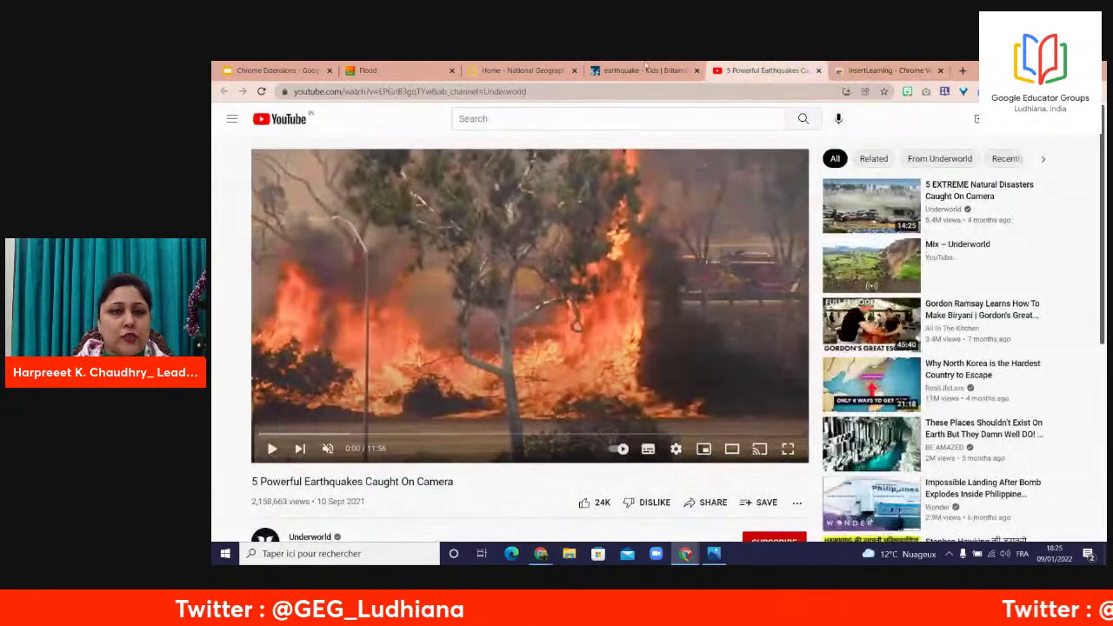
{"action": "left_click", "coordinate": [611, 68]}
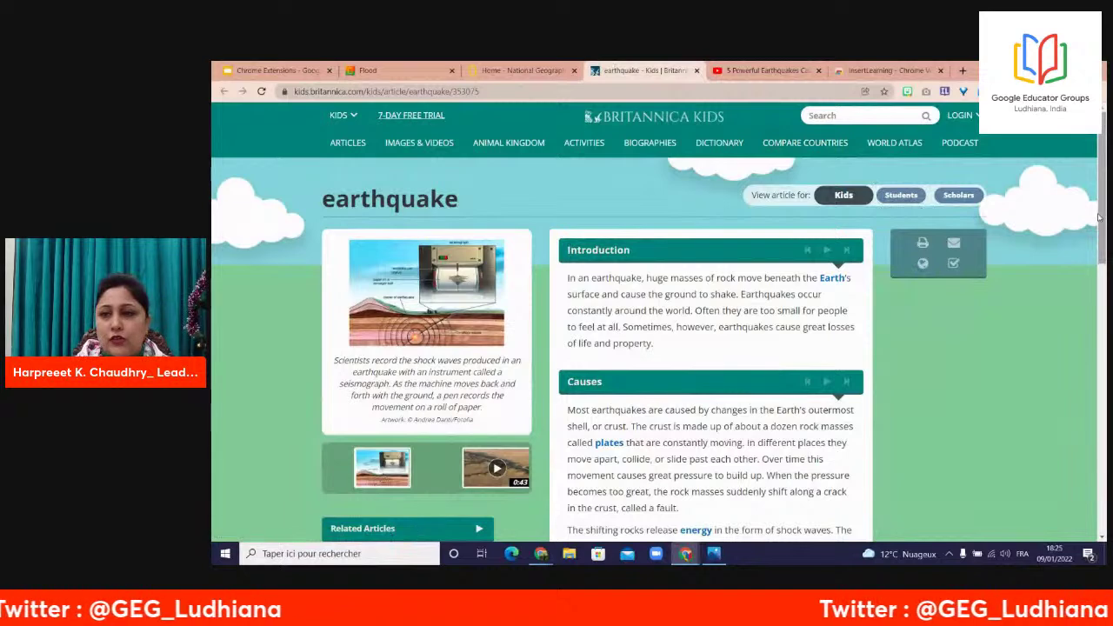
{"action": "left_click_drag", "start_coordinate": [1101, 224], "coordinate": [1098, 198]}
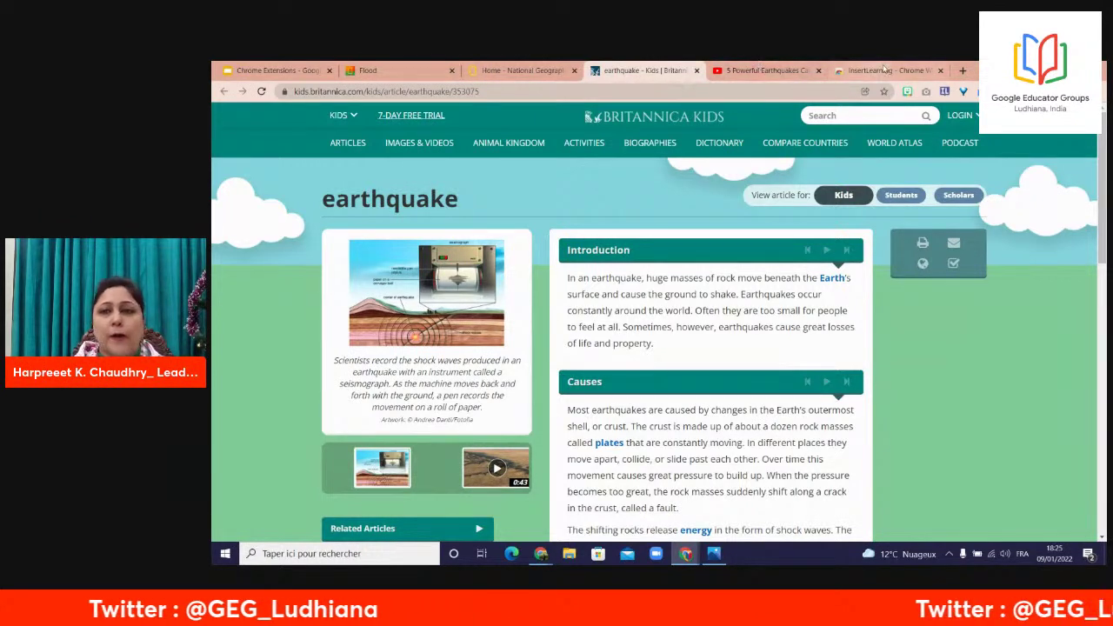
{"action": "left_click", "coordinate": [944, 92]}
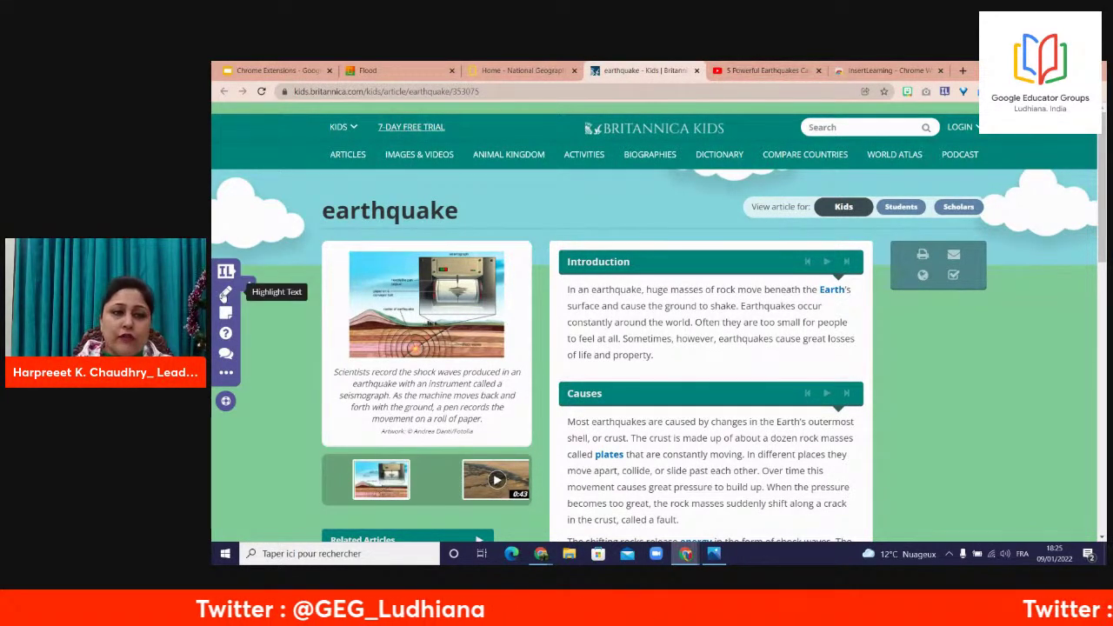
- Highlight the first two sentences of the Introduction and cycle the highlight's colour through green and blue back to yellow
{"action": "left_click", "coordinate": [225, 293]}
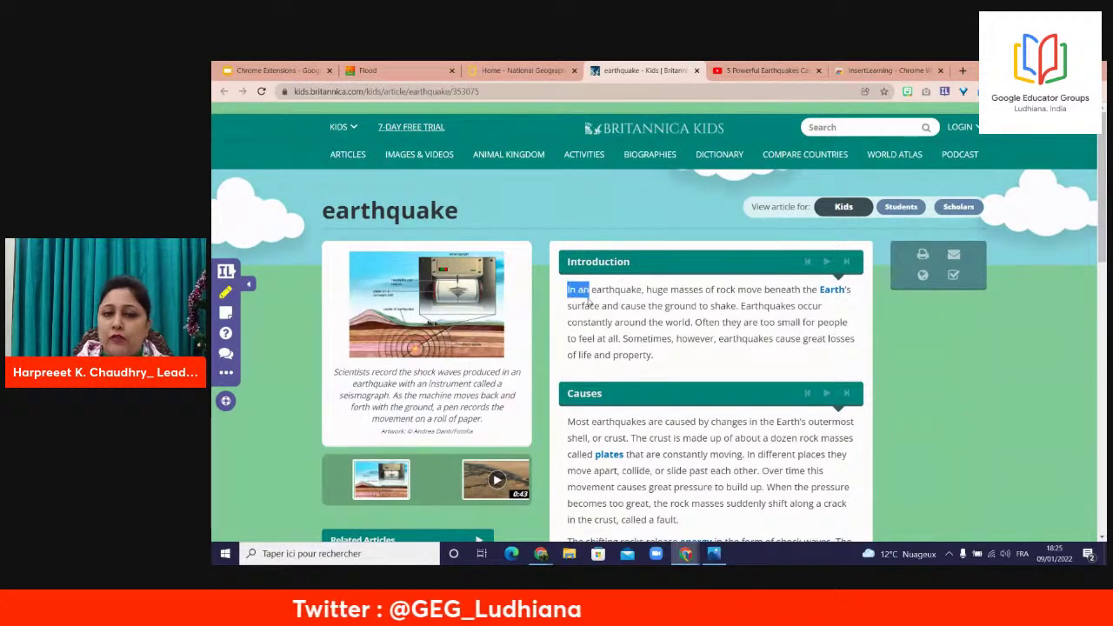
{"action": "left_click_drag", "start_coordinate": [587, 299], "coordinate": [693, 322]}
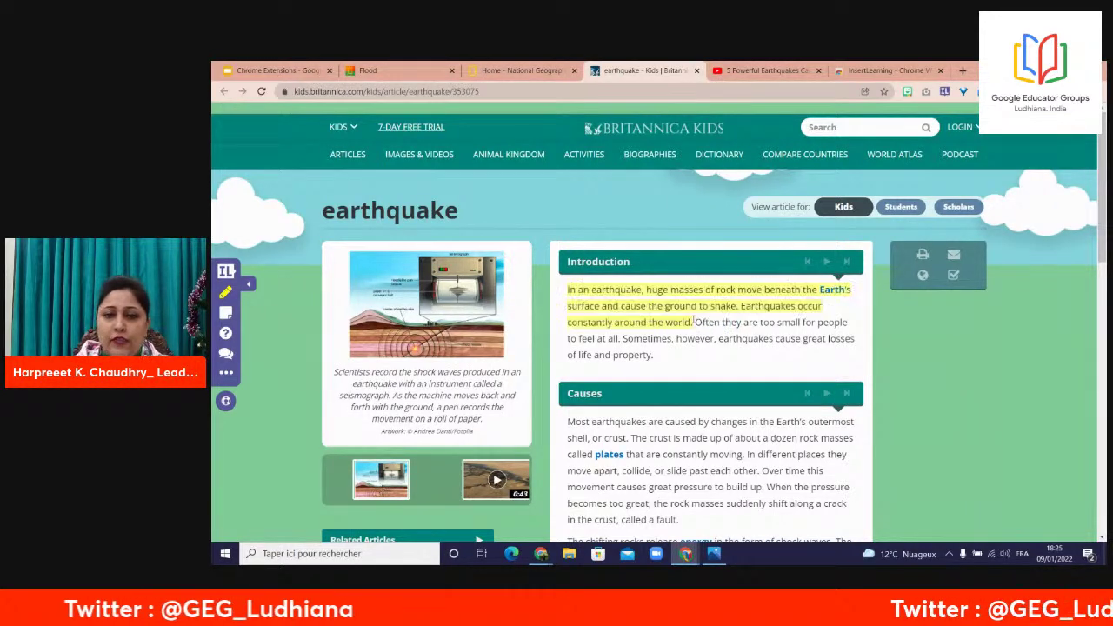
{"action": "left_click", "coordinate": [568, 287]}
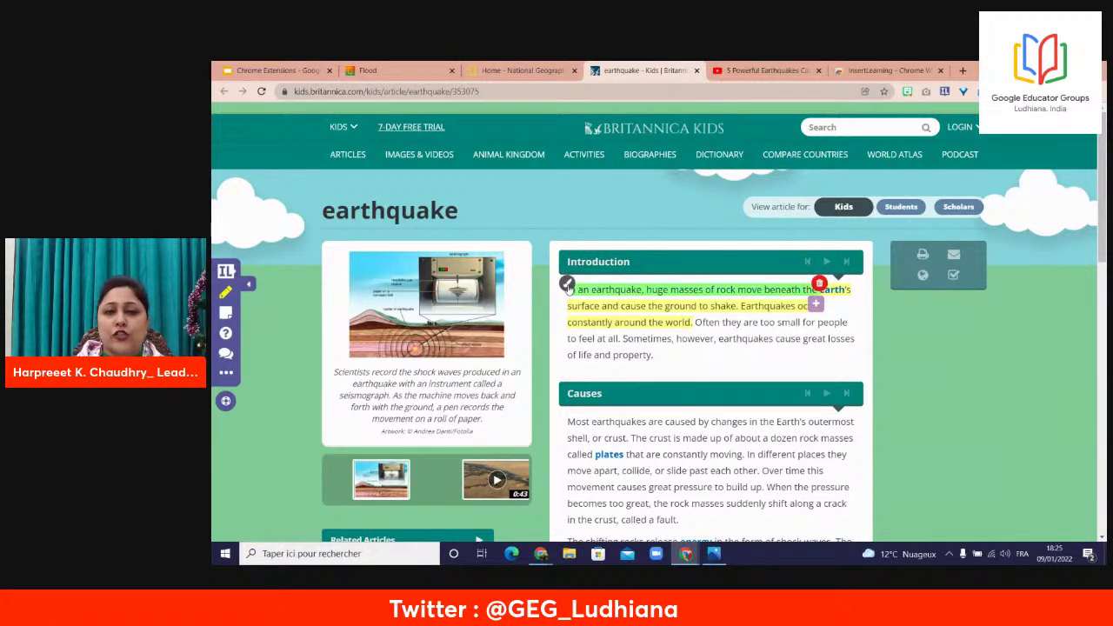
{"action": "left_click", "coordinate": [568, 287]}
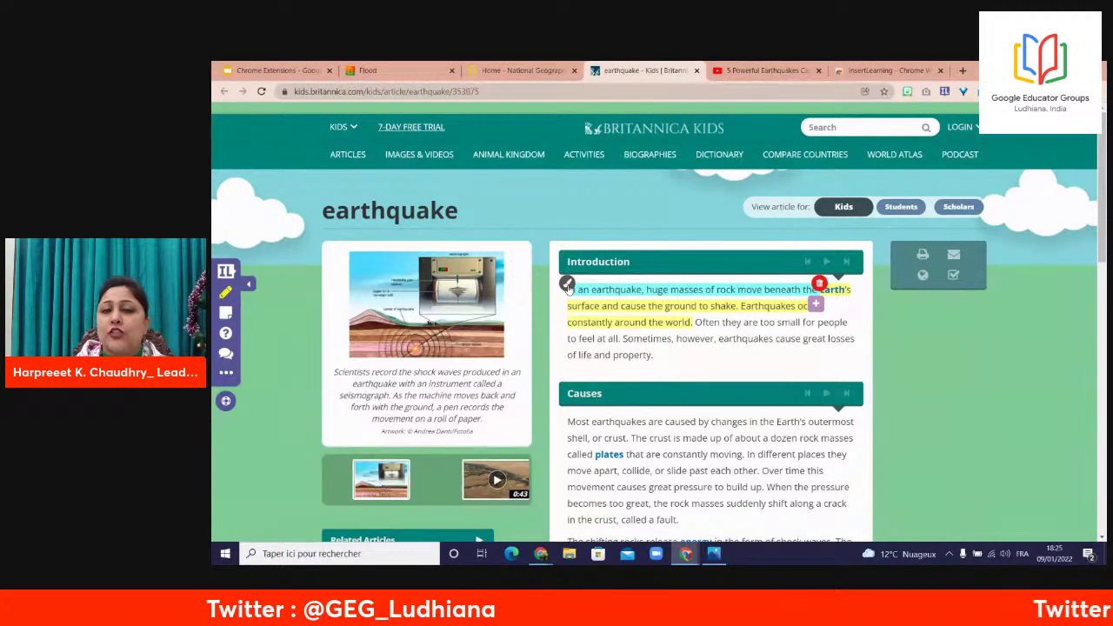
{"action": "left_click", "coordinate": [568, 288]}
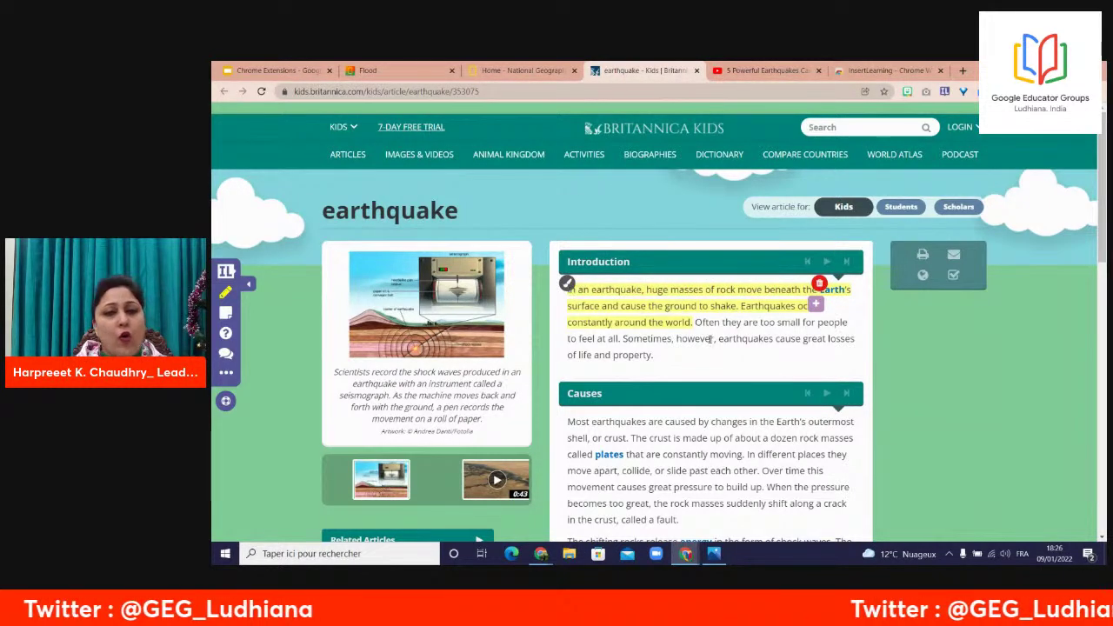
- Remove the highlight from the Introduction and highlight its first two sentences in yellow again
{"action": "left_click_drag", "start_coordinate": [693, 322], "coordinate": [567, 292]}
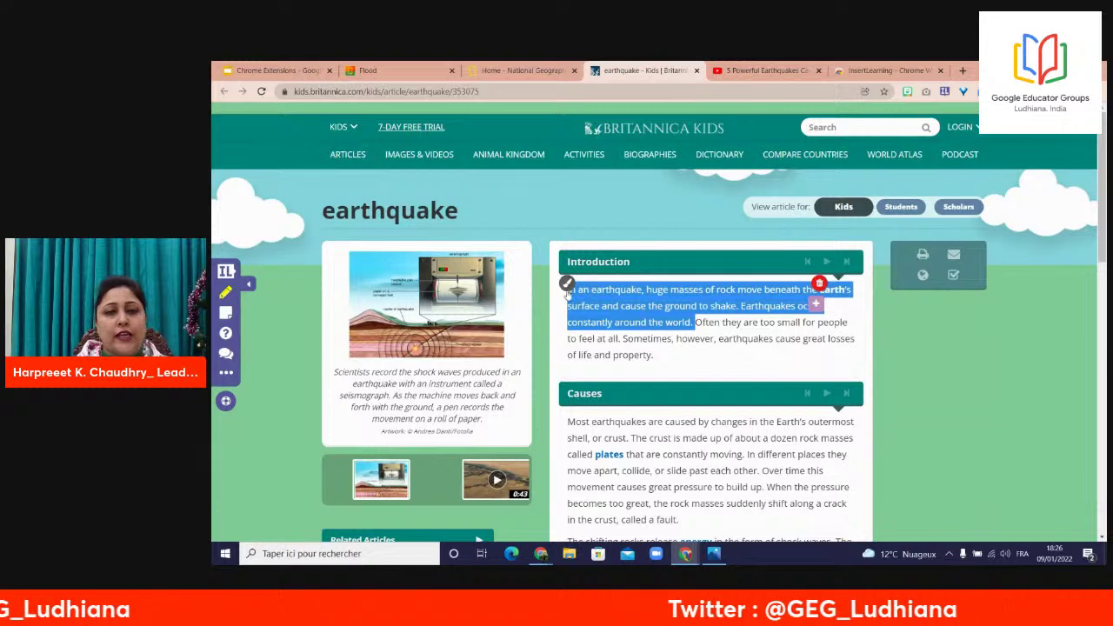
{"action": "left_click", "coordinate": [568, 292]}
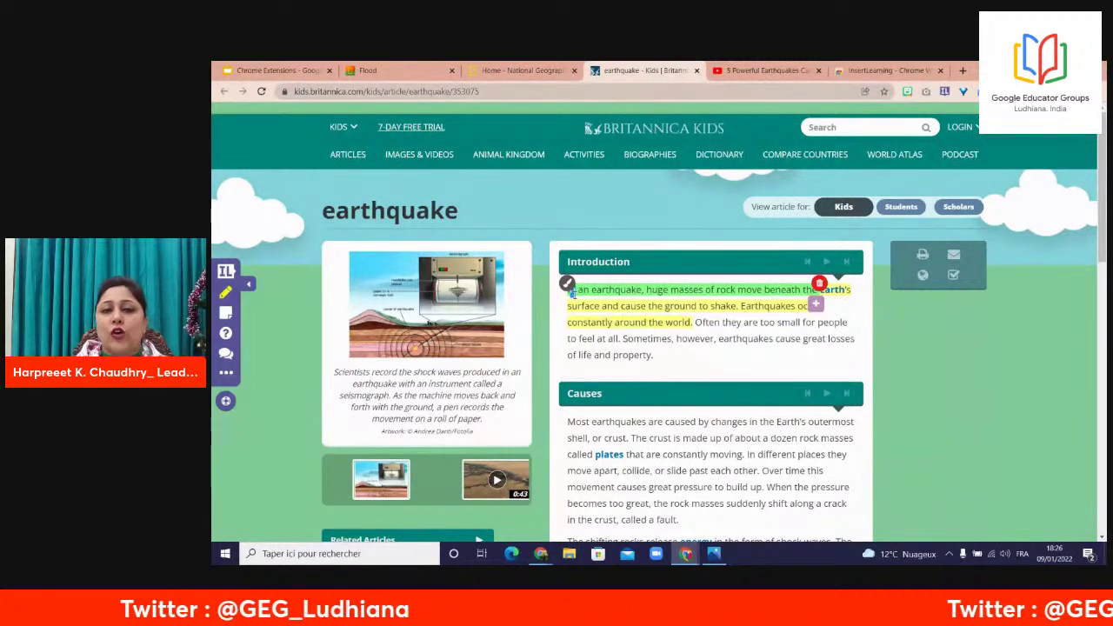
{"action": "left_click_drag", "start_coordinate": [570, 290], "coordinate": [696, 323]}
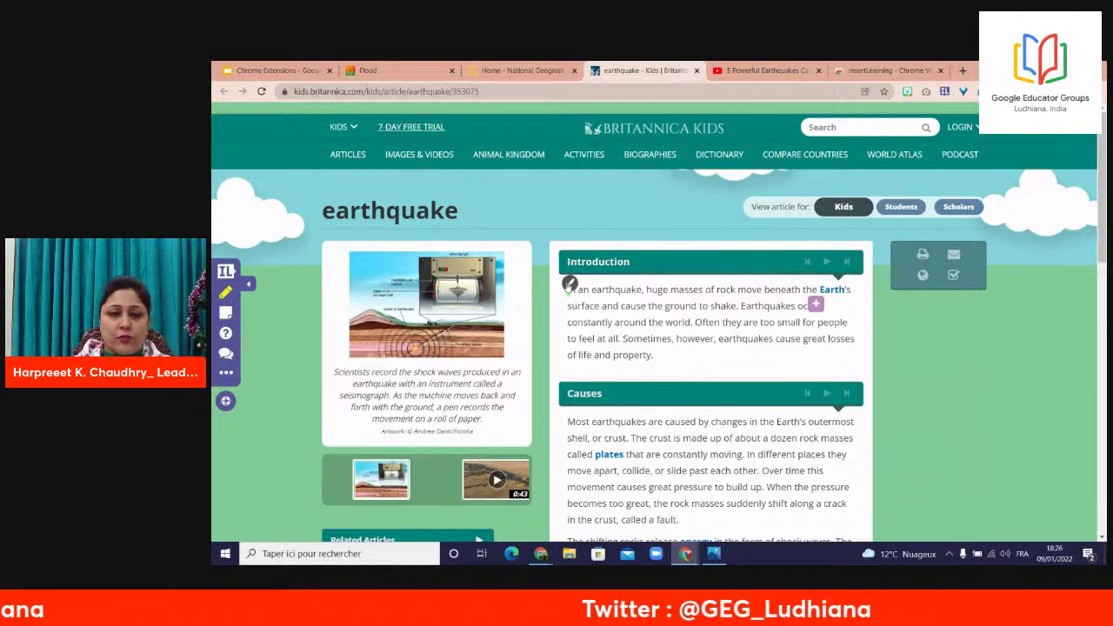
{"action": "left_click_drag", "start_coordinate": [568, 294], "coordinate": [615, 324]}
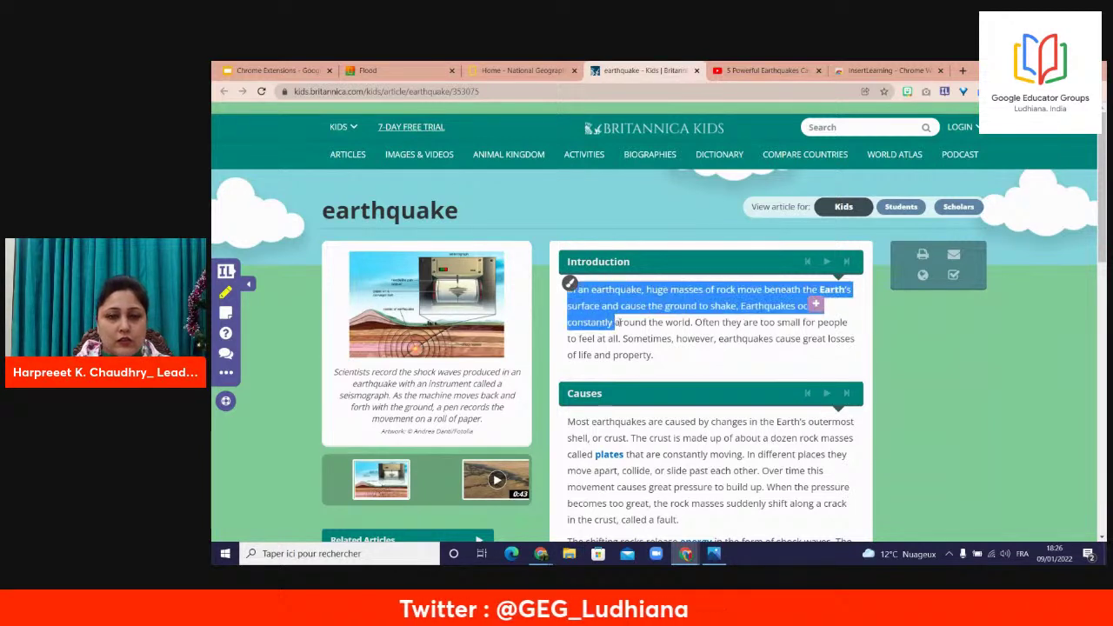
{"action": "left_click_drag", "start_coordinate": [687, 322], "coordinate": [693, 322]}
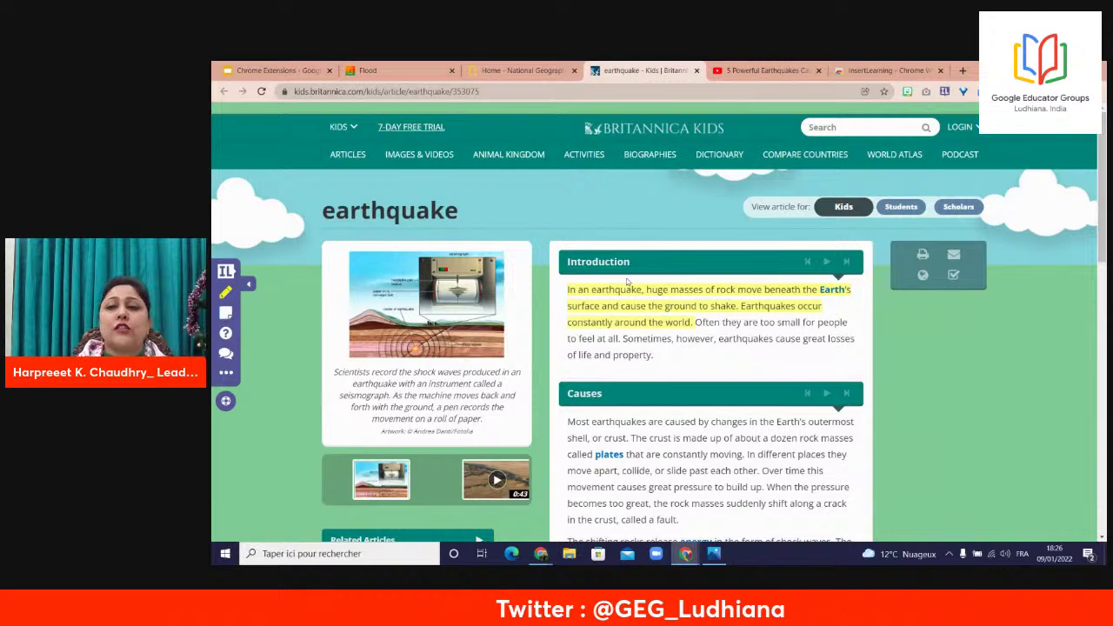
- Insert an empty InsertLearning sticky note below the last paragraph of the Causes section
{"action": "scroll", "coordinate": [1099, 261], "scroll_direction": "down", "scroll_amount": 2}
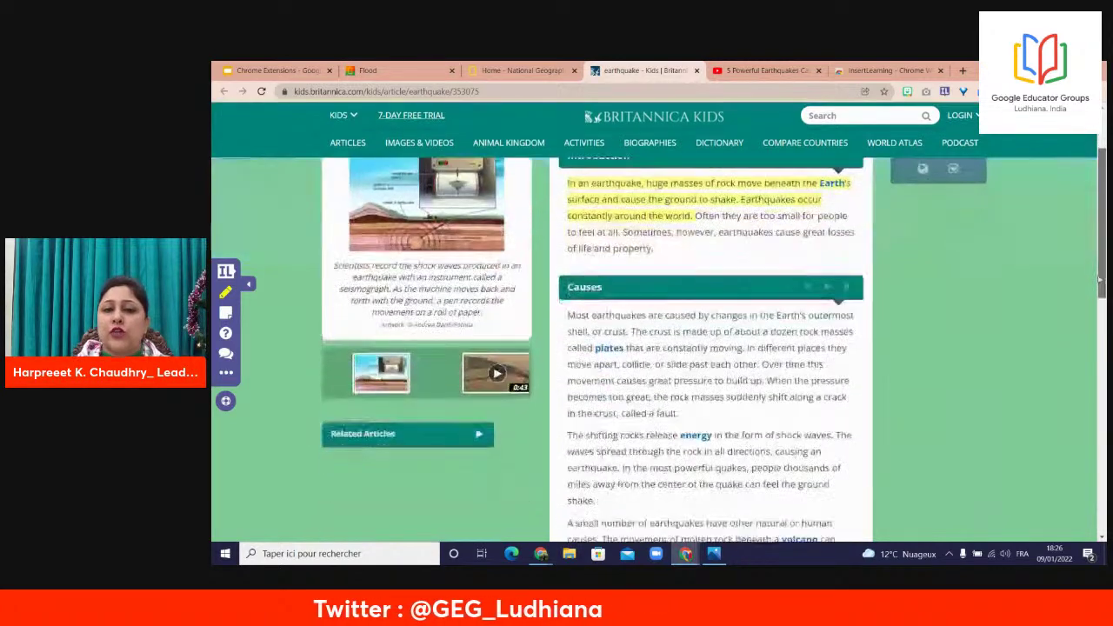
{"action": "scroll", "coordinate": [1098, 300], "scroll_direction": "down", "scroll_amount": 1}
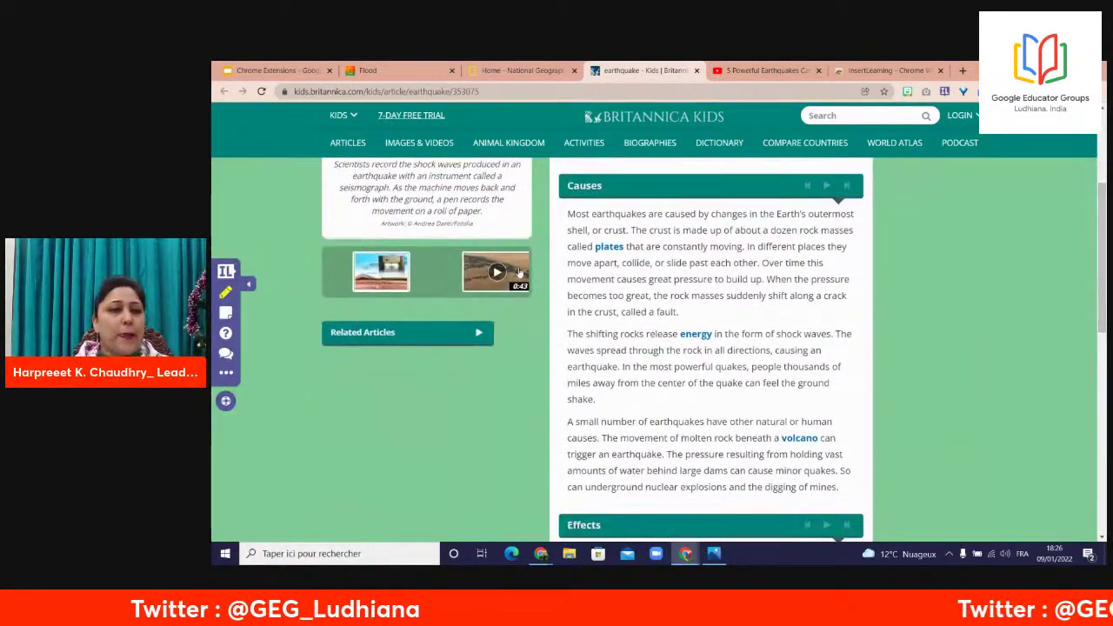
{"action": "left_click", "coordinate": [225, 312]}
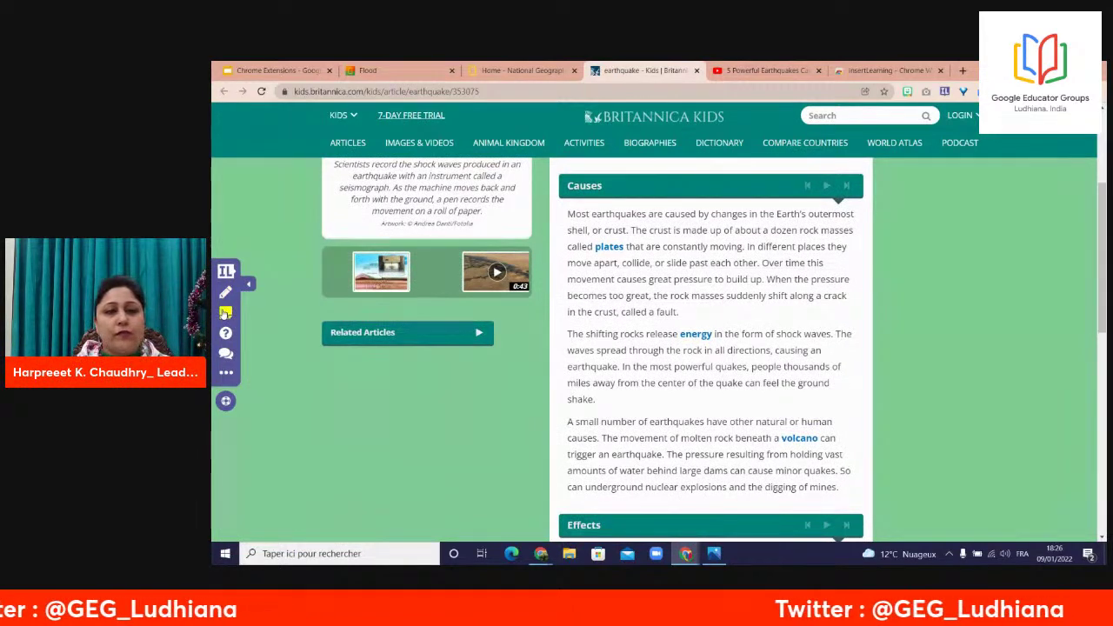
{"action": "left_click", "coordinate": [838, 491]}
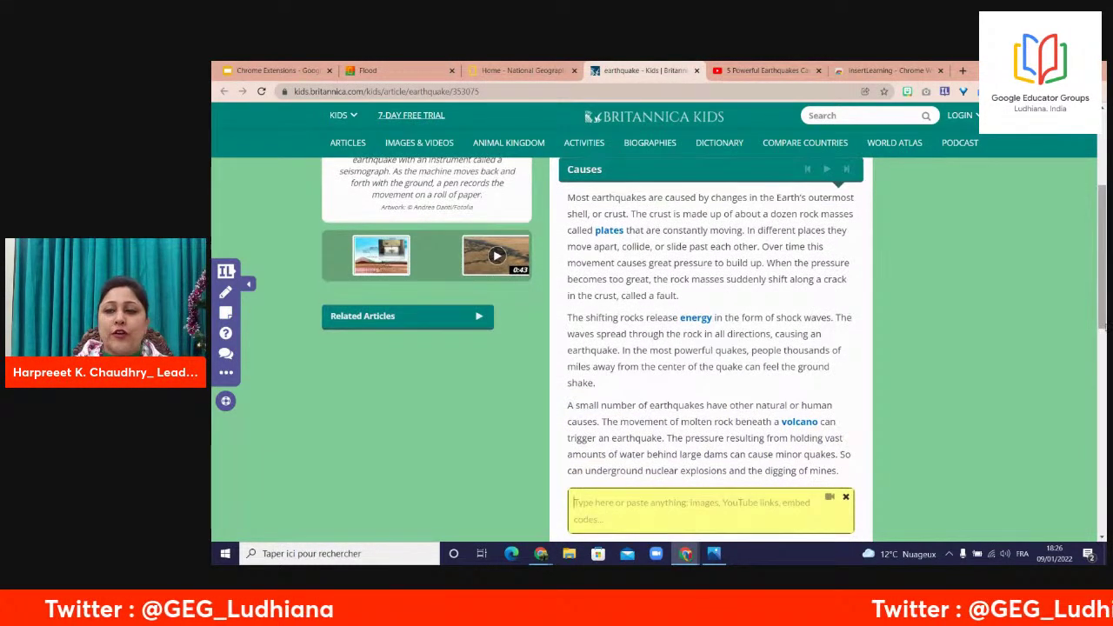
{"action": "scroll", "coordinate": [694, 288], "scroll_direction": "down", "scroll_amount": 3}
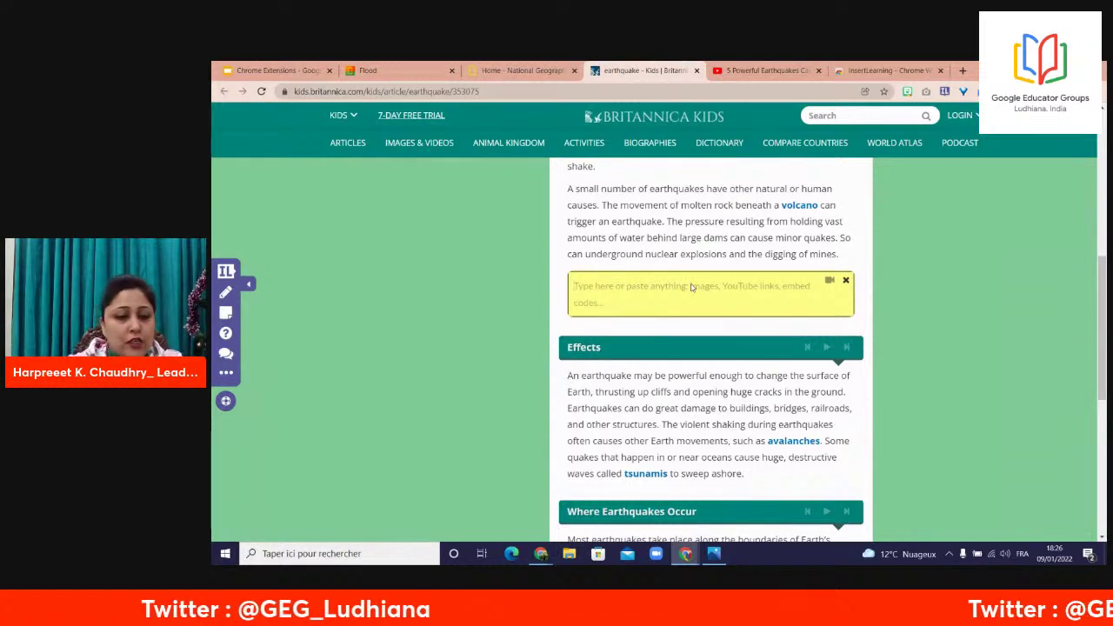
- Write "Write the definitions of the blue highlighted words in your notebooks." in the sticky note below the Causes section
{"action": "type", "text": "Wri"}
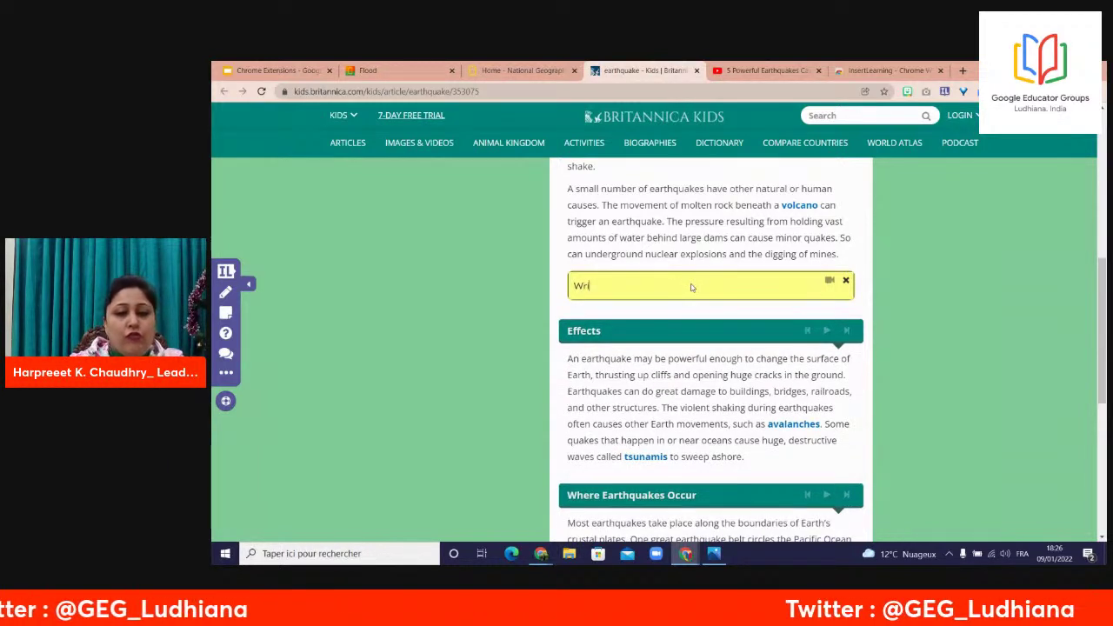
{"action": "type", "text": "te the defi"}
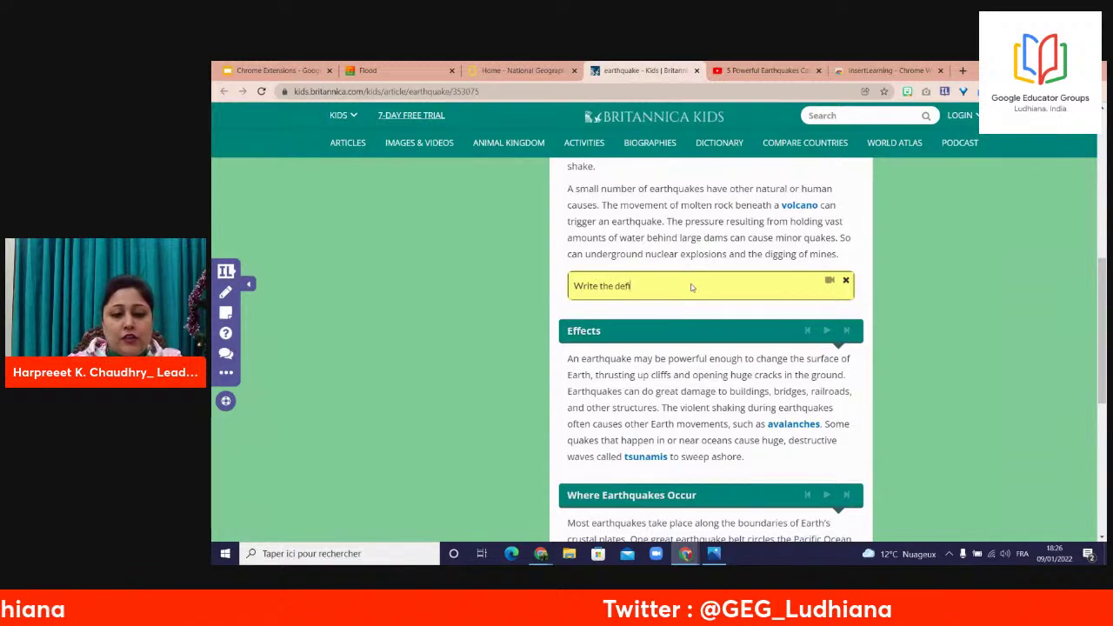
{"action": "type", "text": "nitions"}
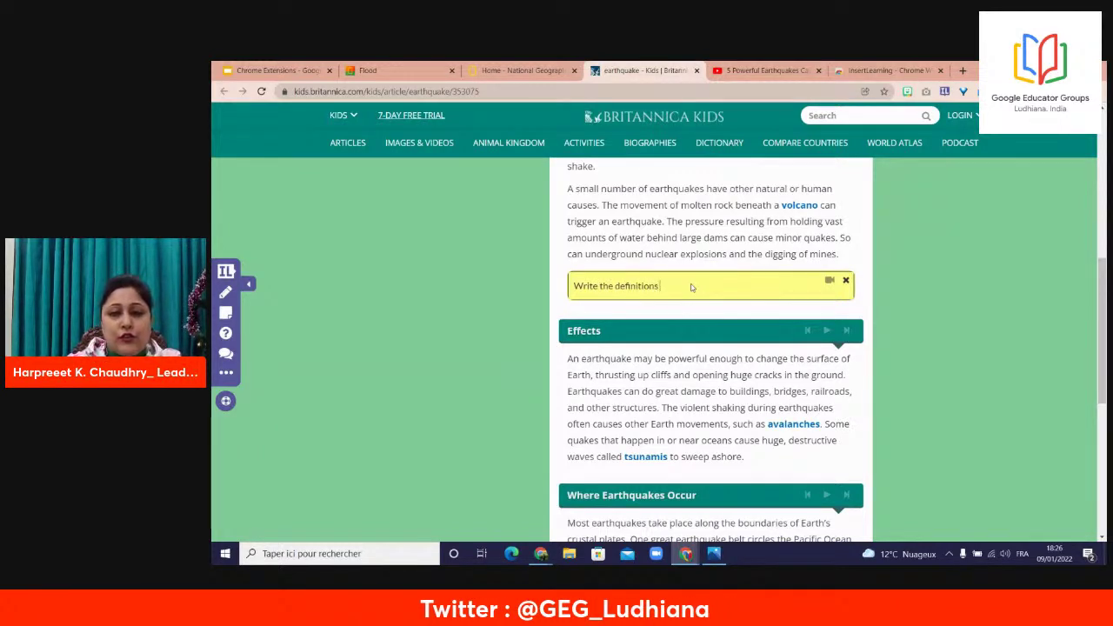
{"action": "type", "text": " of the"}
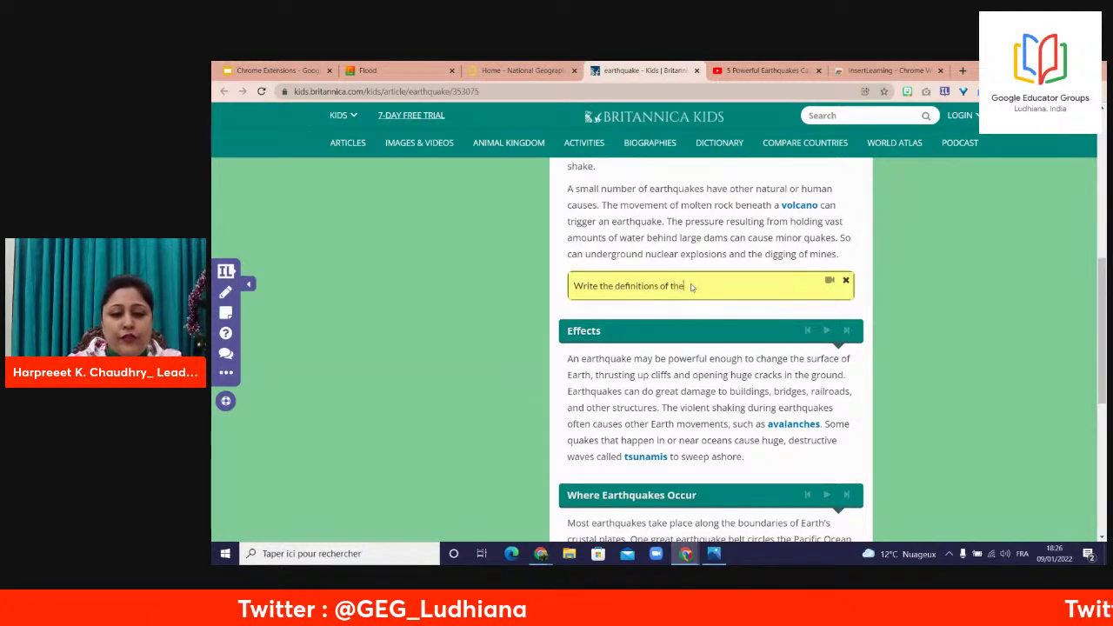
{"action": "type", "text": " b"}
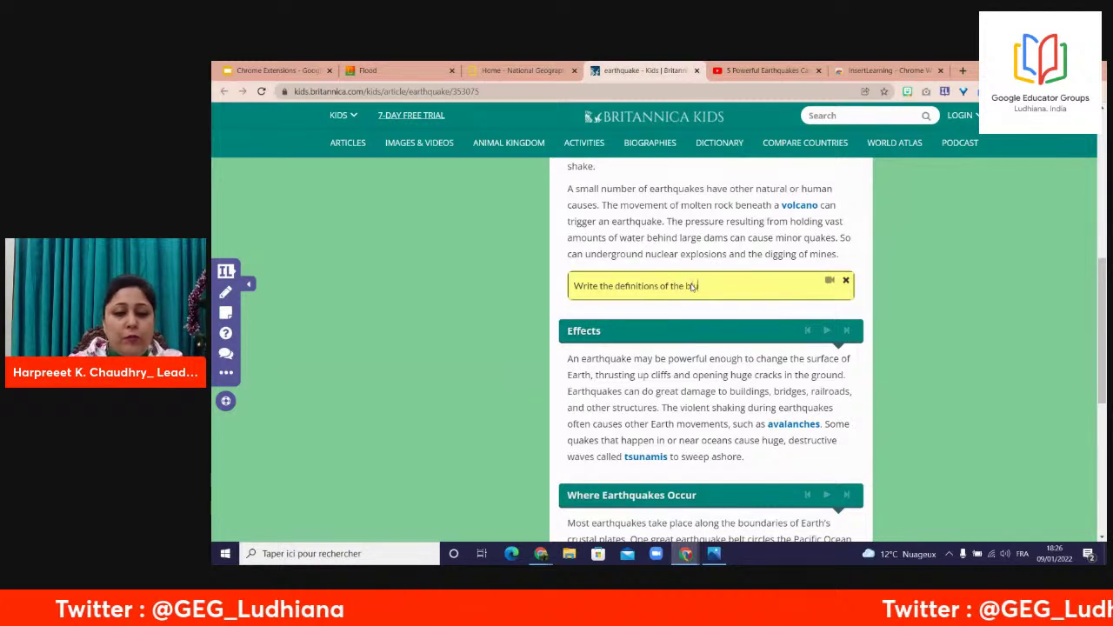
{"action": "type", "text": "lue higlighted"}
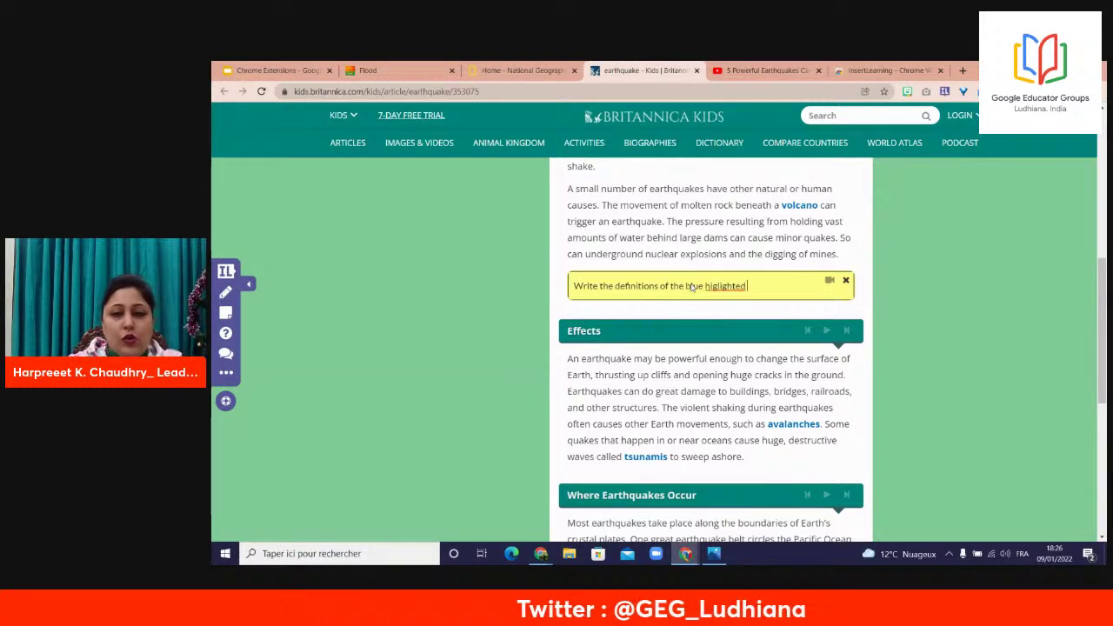
{"action": "key", "text": "BackSpace"}
{"action": "key", "text": "BackSpace"}
{"action": "key", "text": "BackSpace"}
{"action": "key", "text": "BackSpace"}
{"action": "key", "text": "BackSpace"}
{"action": "key", "text": "BackSpace"}
{"action": "key", "text": "BackSpace"}
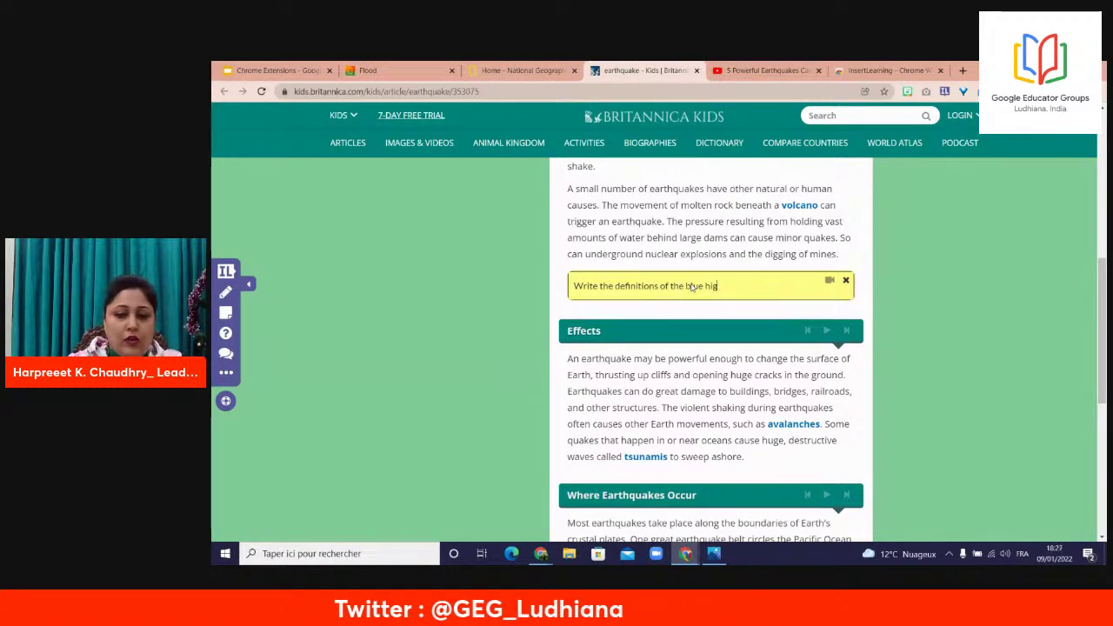
{"action": "type", "text": "hlight"}
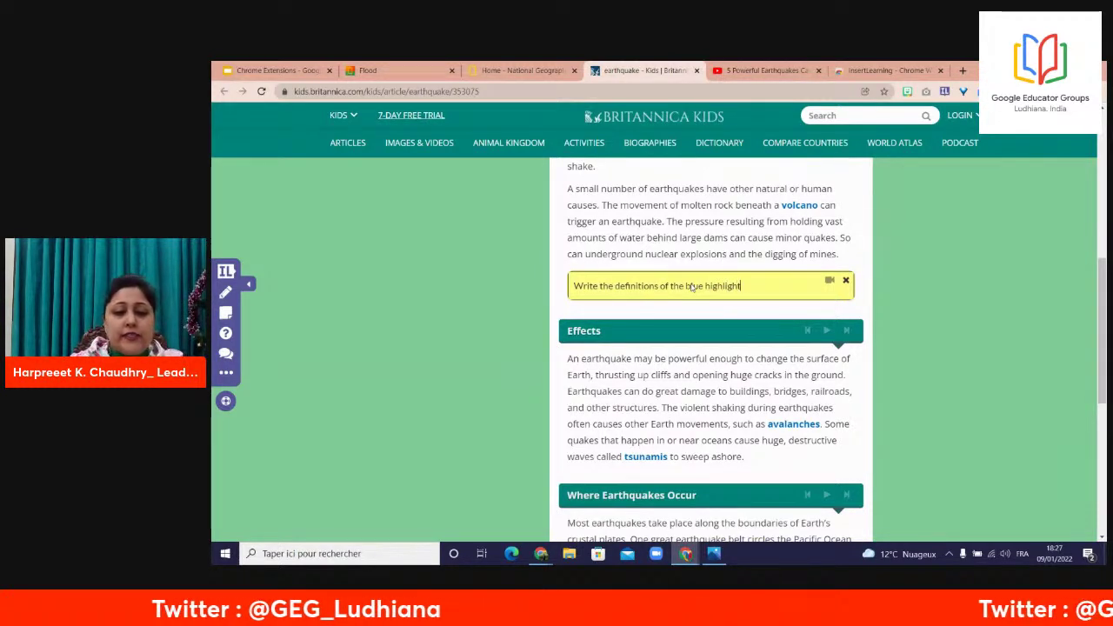
{"action": "type", "text": "ed wor"}
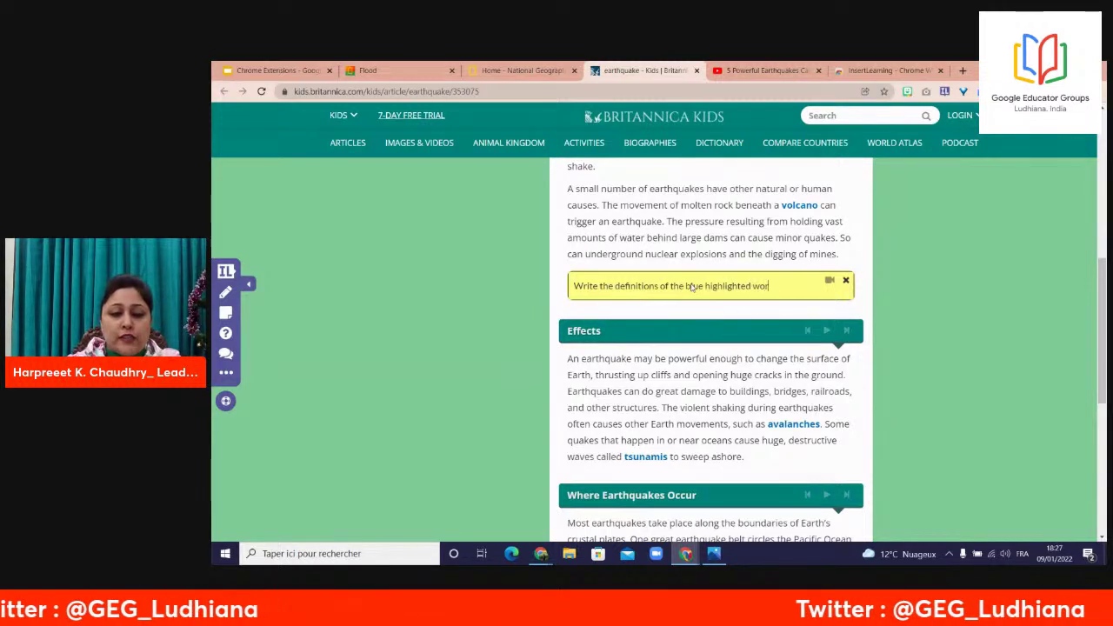
{"action": "type", "text": "ds"}
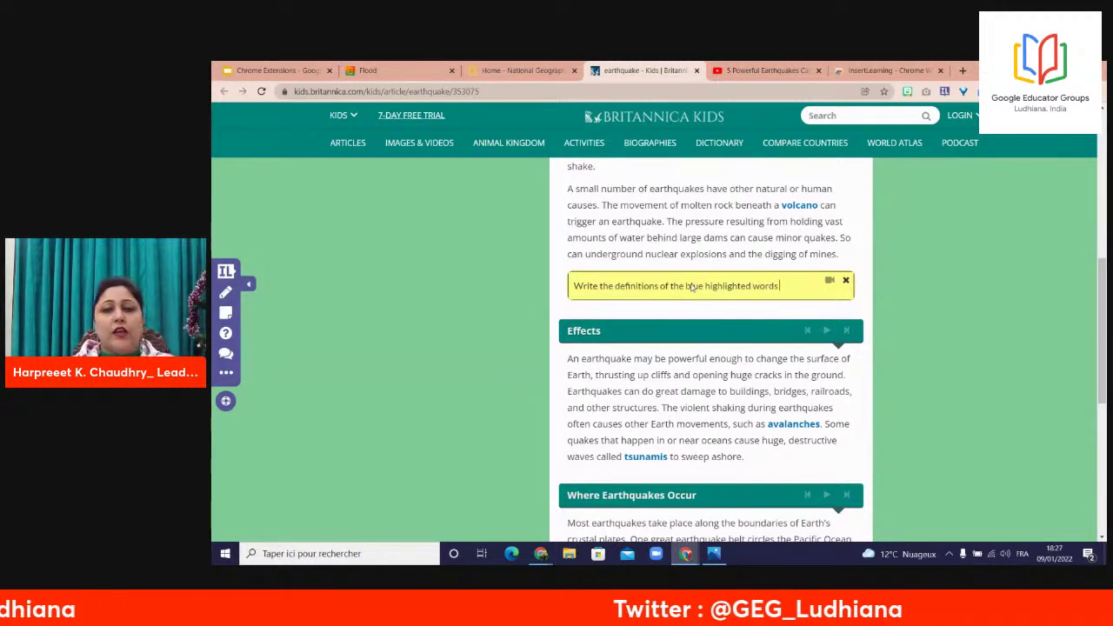
{"action": "type", "text": " in the"}
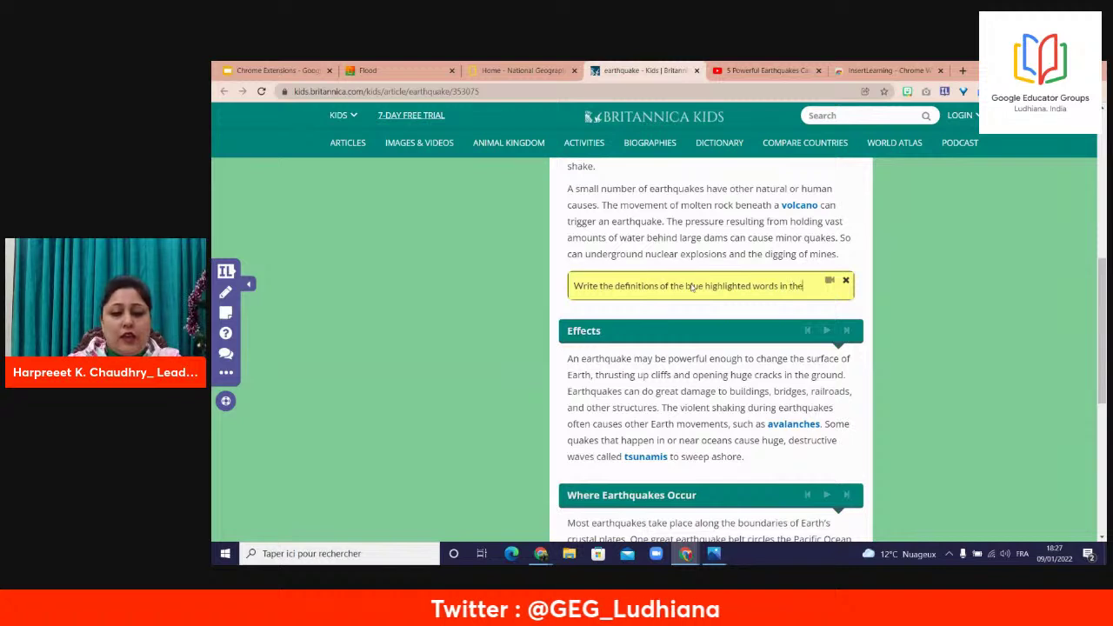
{"action": "key", "text": "BackSpace"}
{"action": "key", "text": "BackSpace"}
{"action": "key", "text": "BackSpace"}
{"action": "type", "text": "you"}
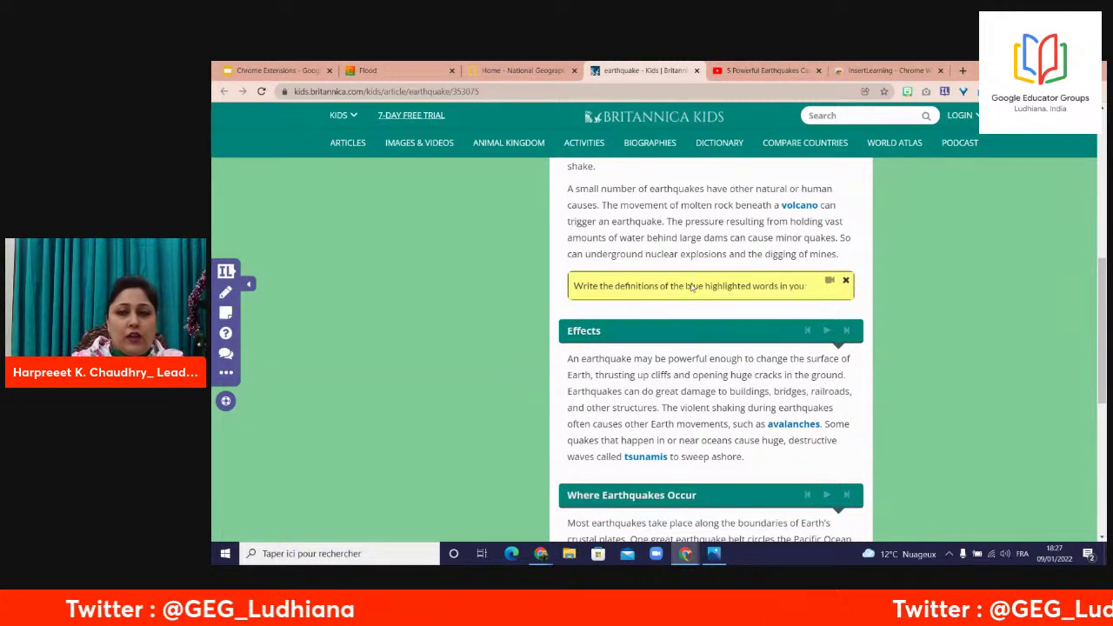
{"action": "type", "text": "r note"}
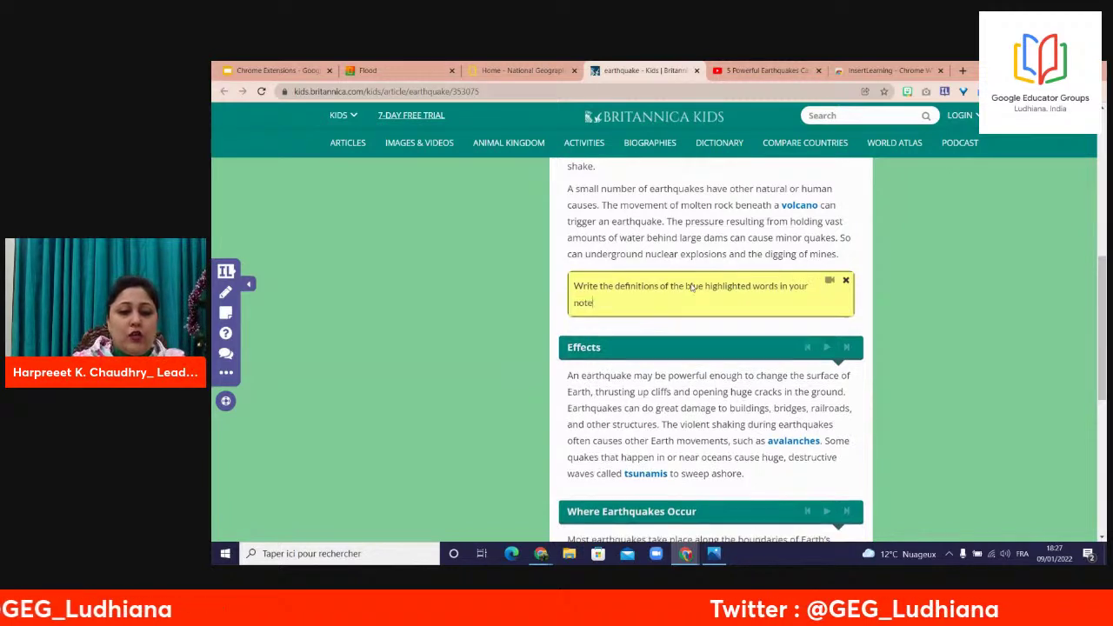
{"action": "type", "text": "boo"}
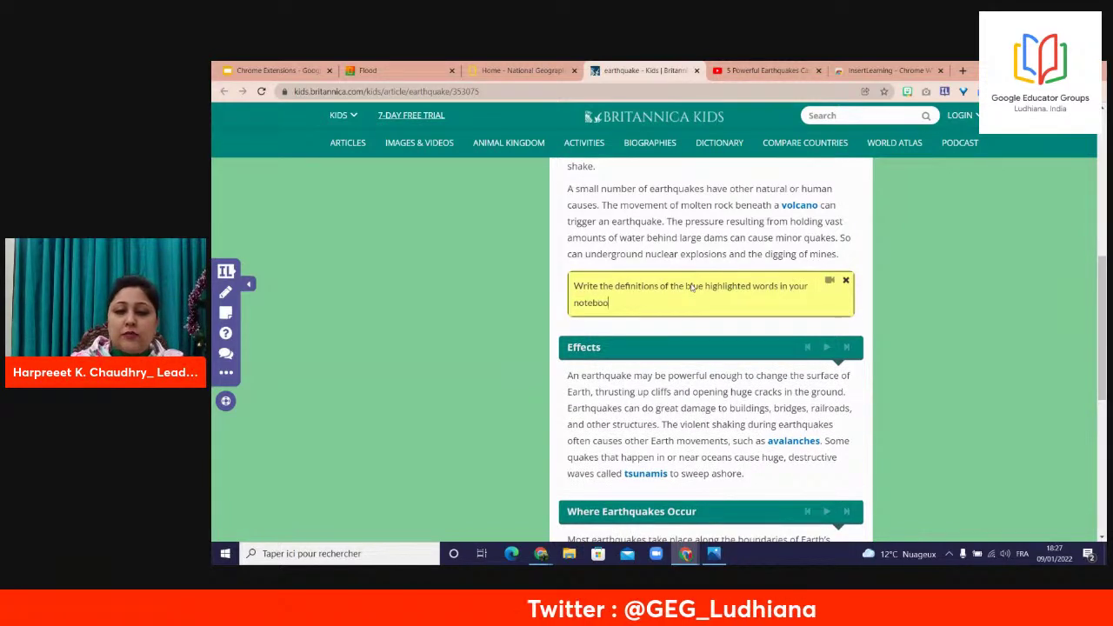
{"action": "type", "text": "ks."}
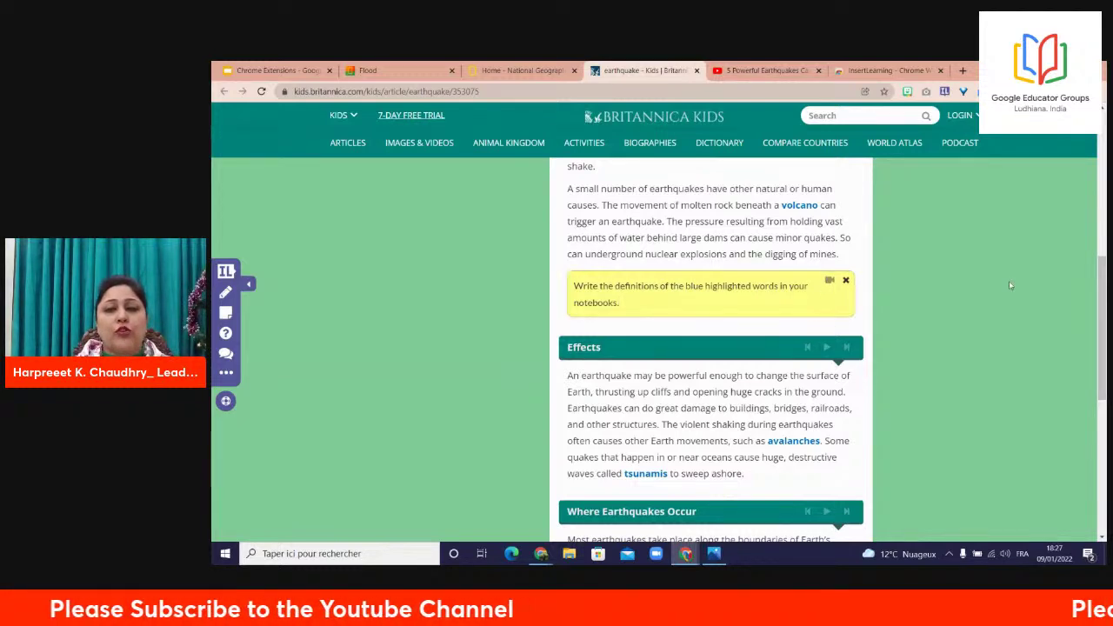
- Insert a new InsertLearning question below the Effects paragraph and display its available question stems
{"action": "scroll", "coordinate": [405, 375], "scroll_direction": "down", "scroll_amount": 1}
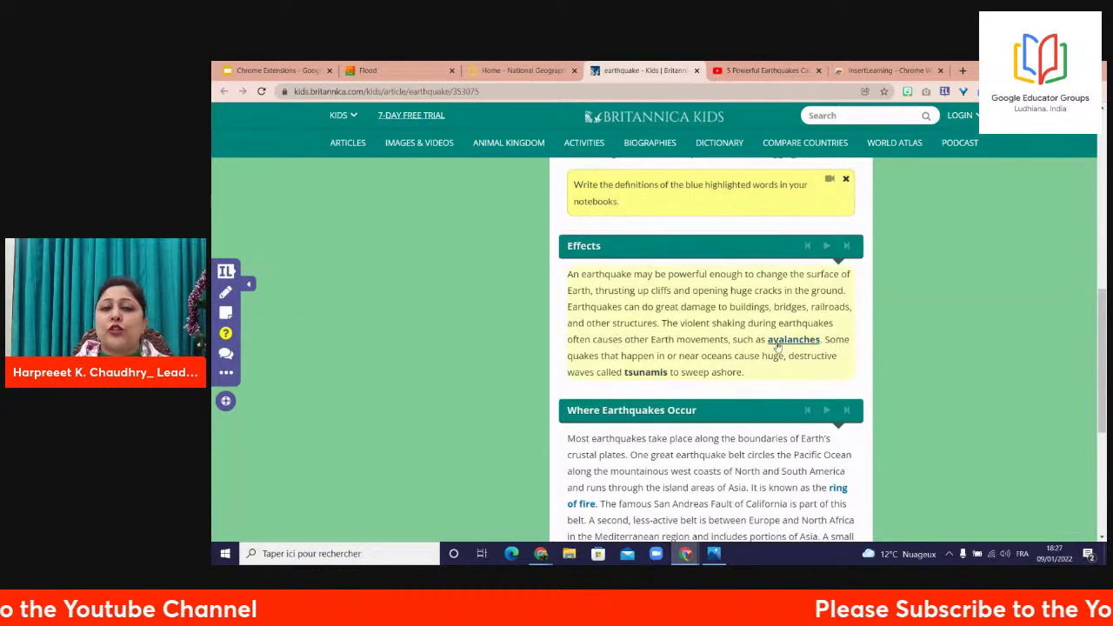
{"action": "left_click", "coordinate": [737, 373]}
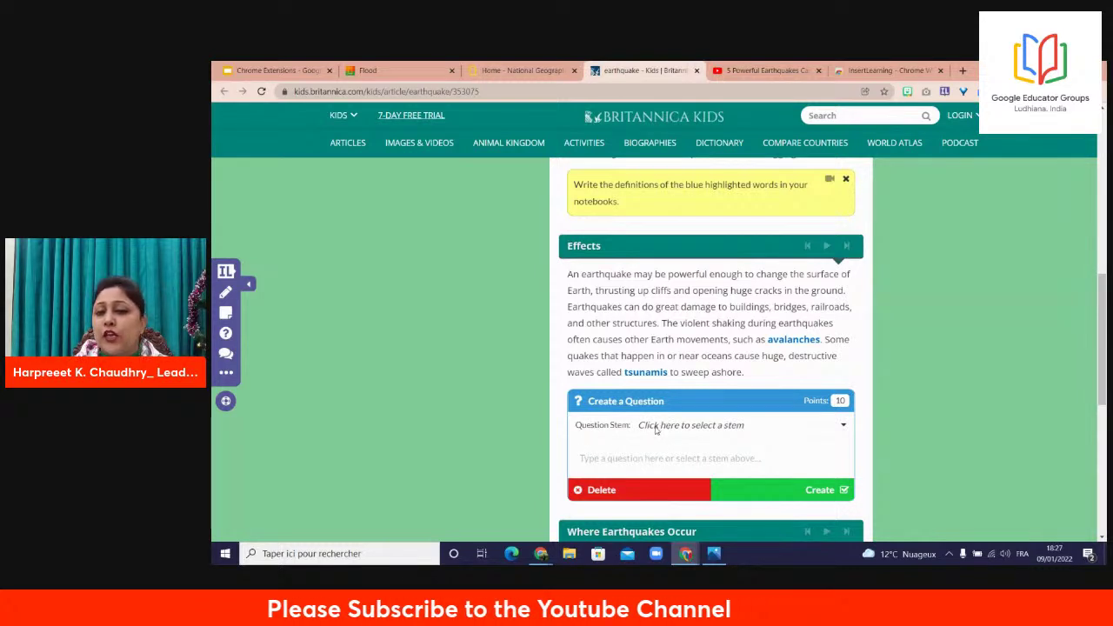
{"action": "left_click", "coordinate": [843, 426]}
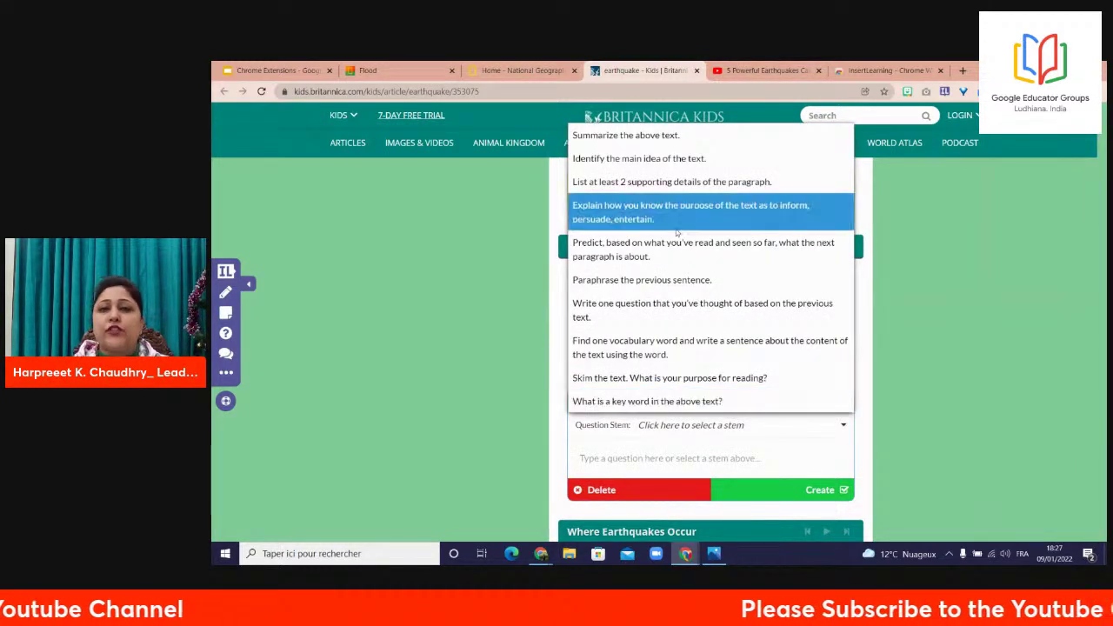
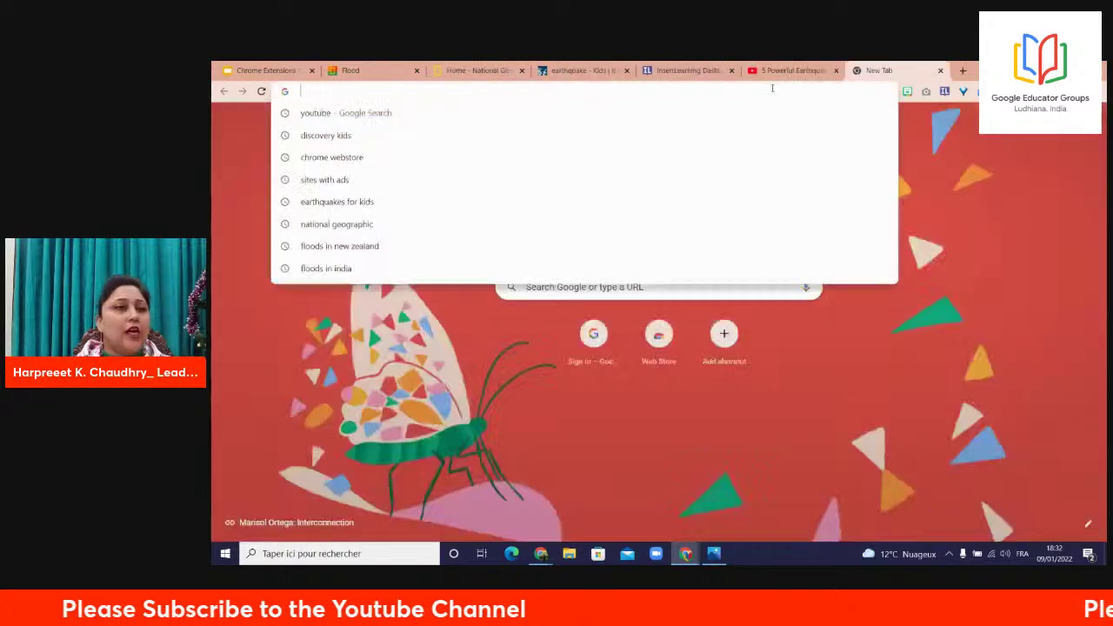
- Look through the open National Geographic and earthquake pages, view the Flood article's How Floods Form section and list the installed extensions
{"action": "left_click", "coordinate": [484, 69]}
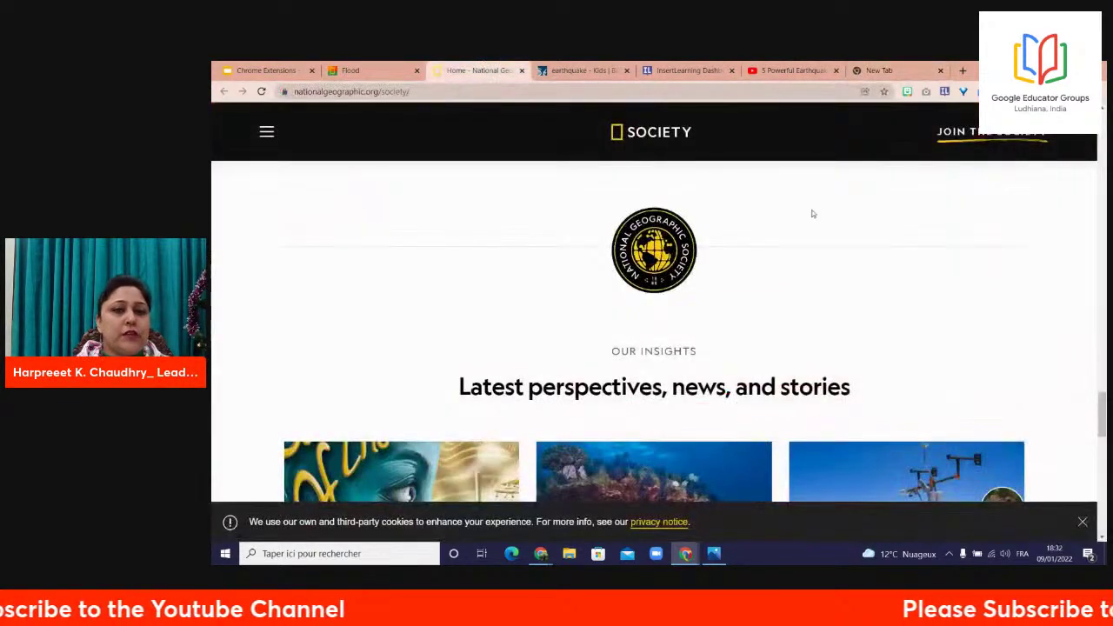
{"action": "left_click", "coordinate": [578, 70]}
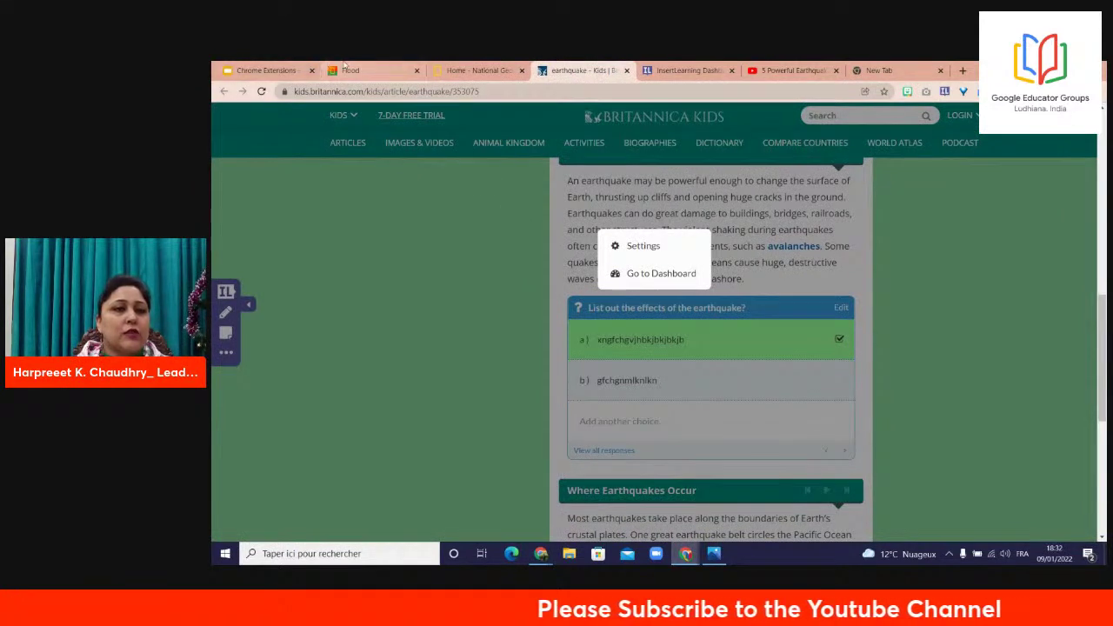
{"action": "left_click", "coordinate": [384, 71]}
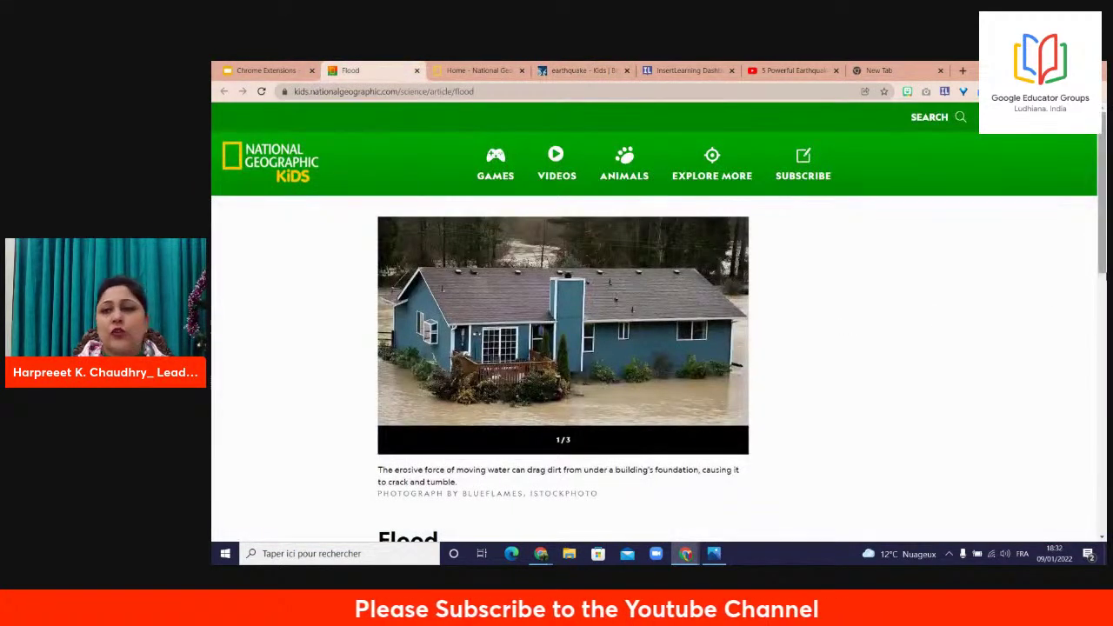
{"action": "scroll", "coordinate": [1094, 430], "scroll_direction": "down", "scroll_amount": 5}
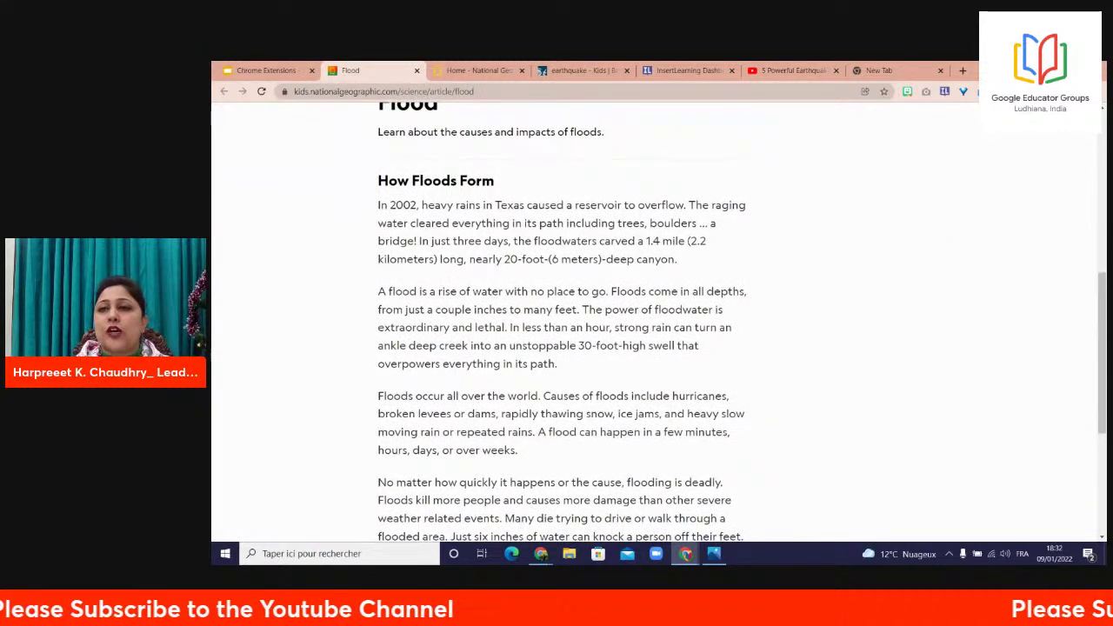
{"action": "left_click", "coordinate": [1037, 91]}
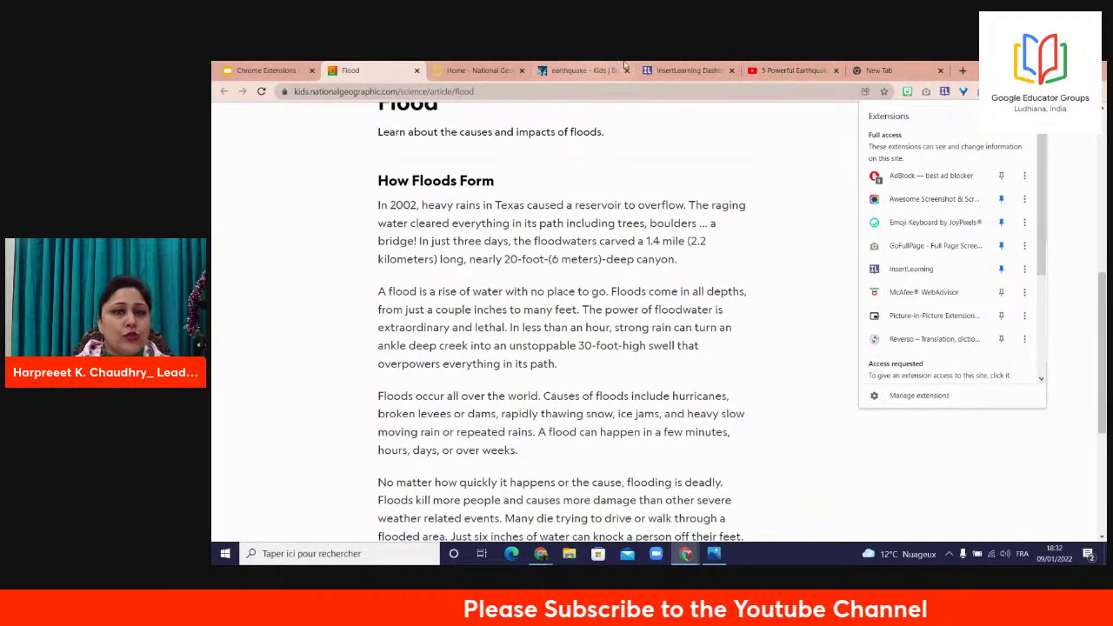
- Close the InsertLearning dashboard and open the Chrome Web Store in the new tab through a Google search for "chrome web store"
{"action": "left_click", "coordinate": [686, 69]}
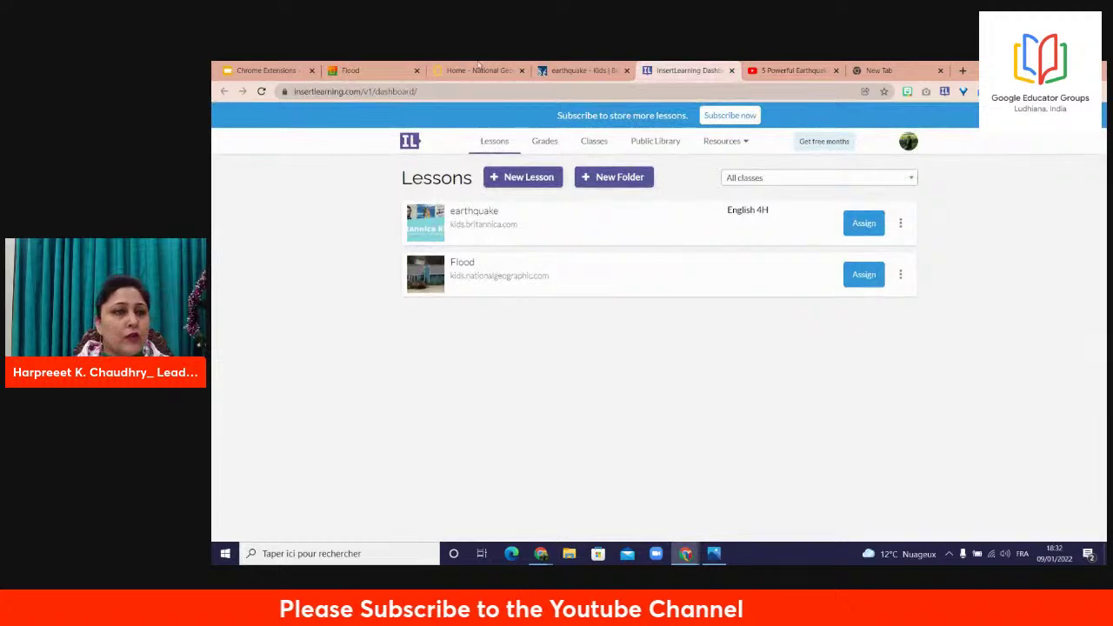
{"action": "left_click", "coordinate": [731, 70]}
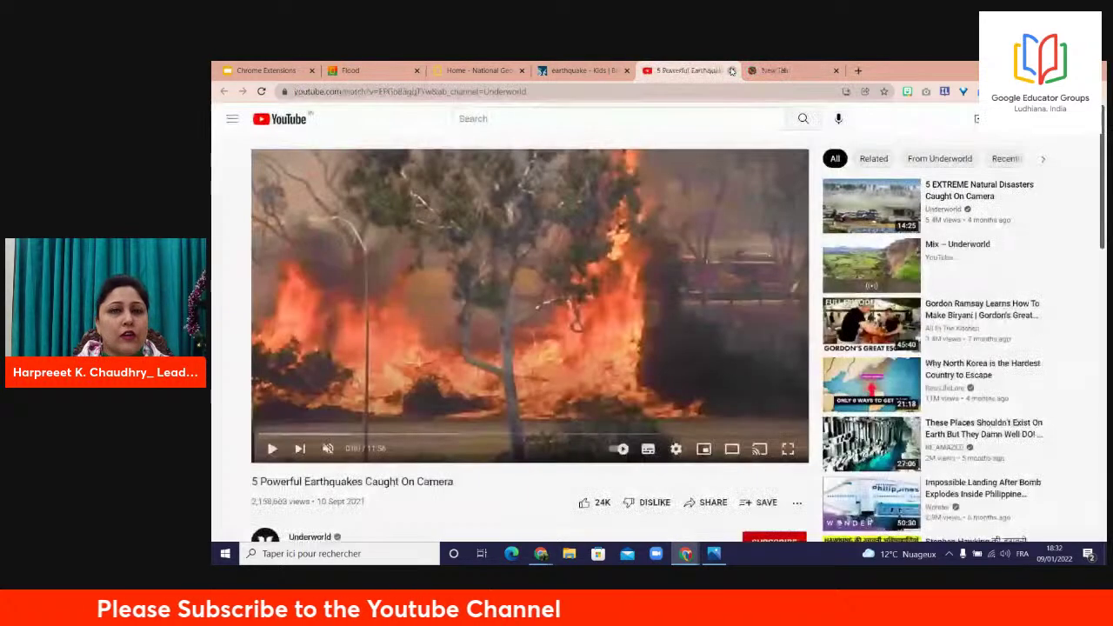
{"action": "left_click", "coordinate": [758, 66]}
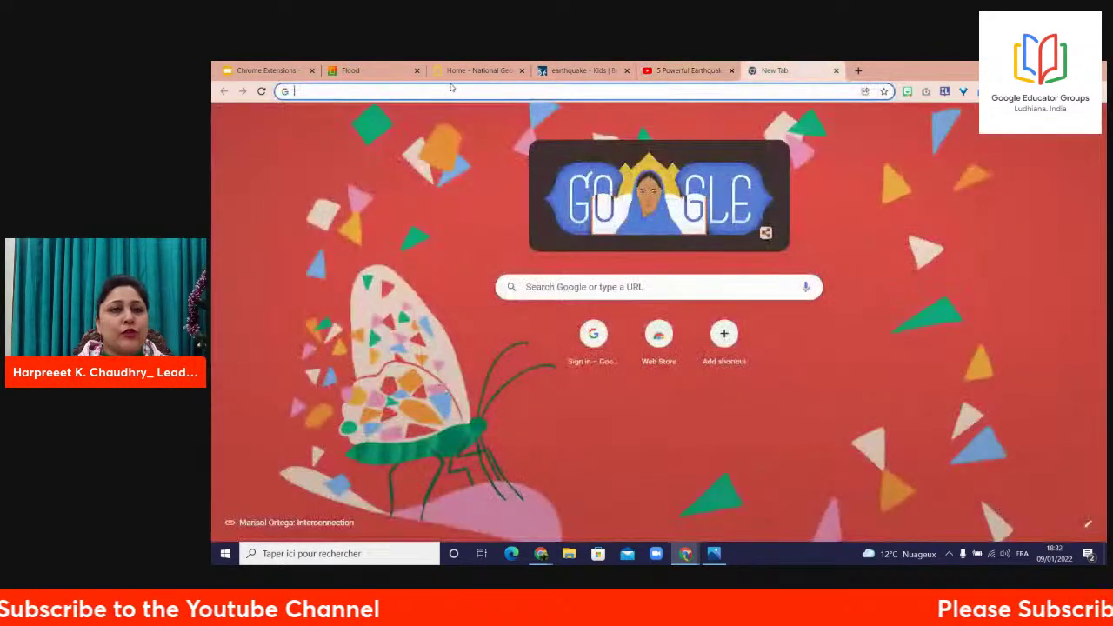
{"action": "left_click", "coordinate": [443, 88]}
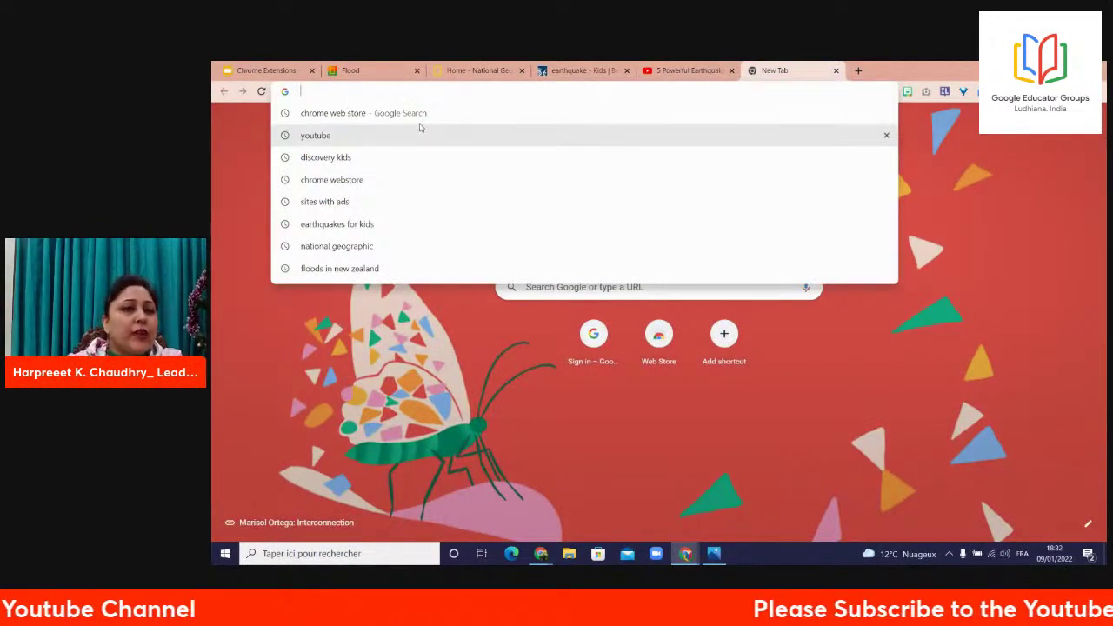
{"action": "left_click", "coordinate": [383, 113]}
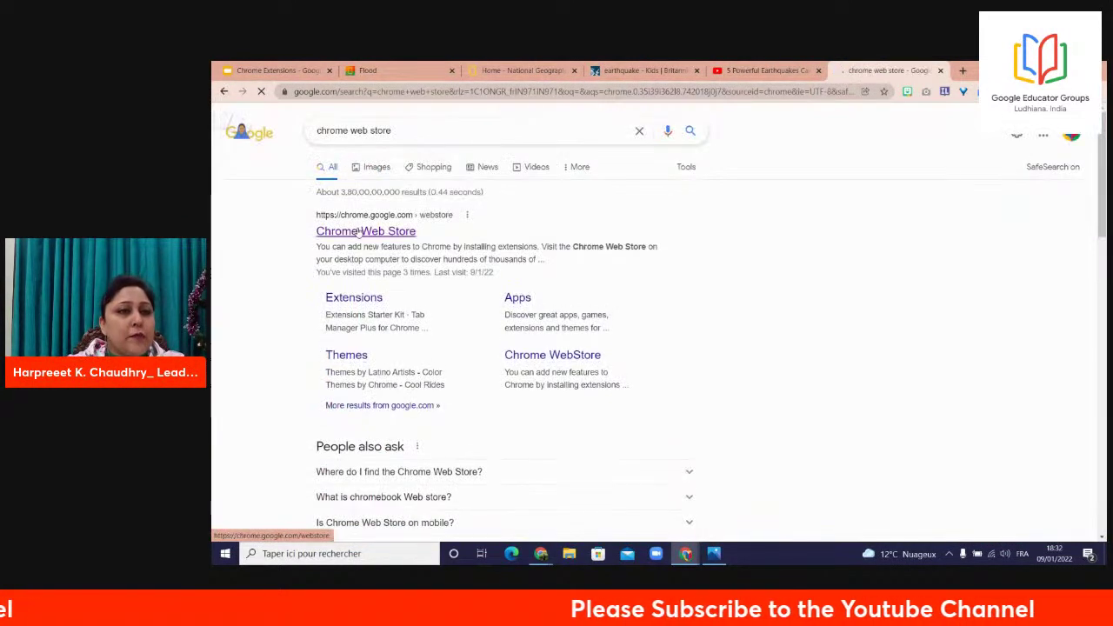
{"action": "left_click", "coordinate": [357, 232]}
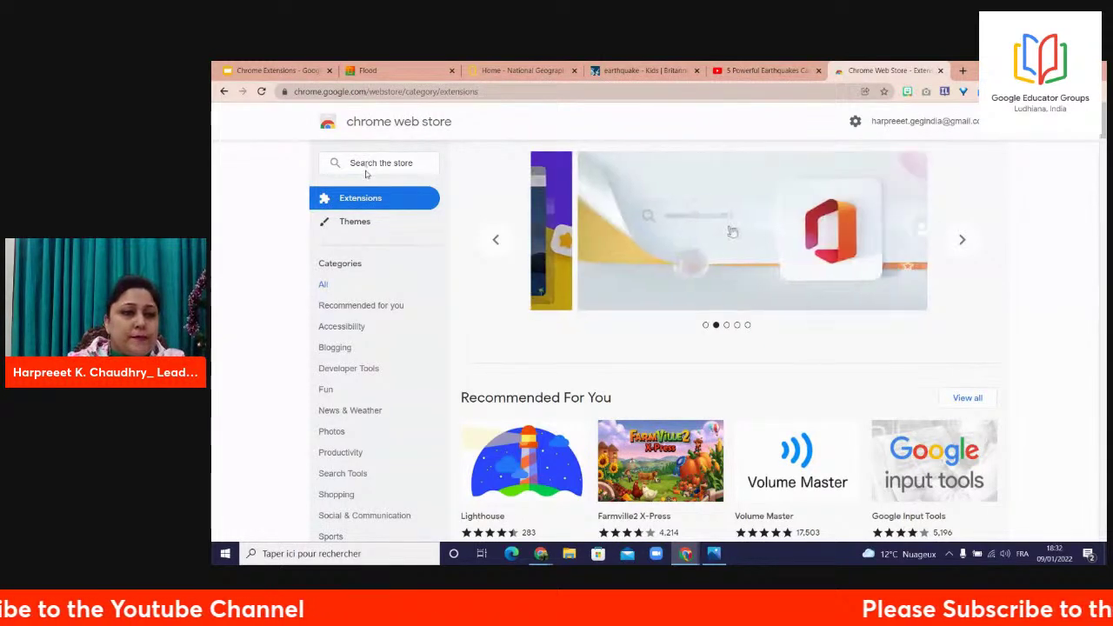
- Search the Chrome Web Store for "reverso" and open the Reverso – Translation, dictionary extension page
{"action": "left_click", "coordinate": [370, 163]}
{"action": "type", "text": "reverso"}
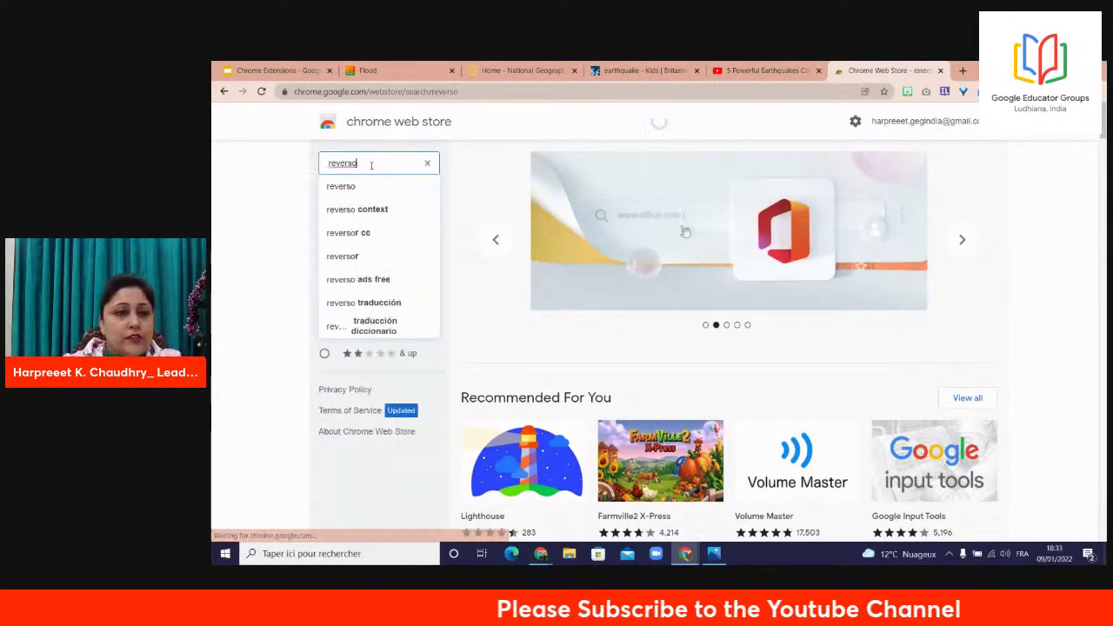
{"action": "key", "text": "Return"}
{"action": "left_click", "coordinate": [657, 228]}
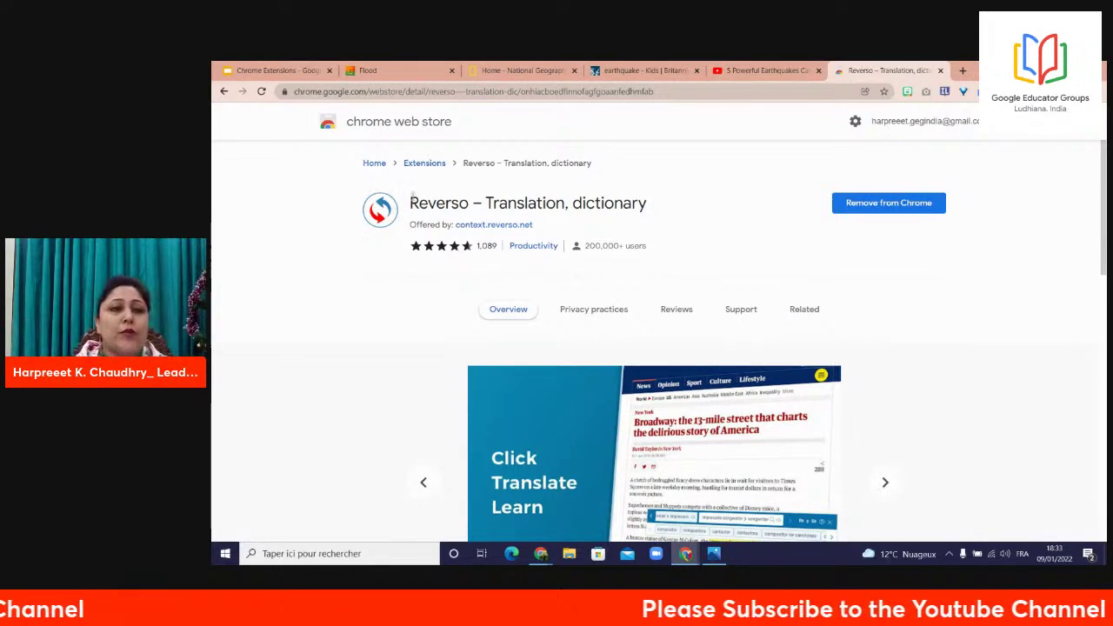
- Close the Reverso store page and locate the Reverso extension among the installed extensions in a new tab
{"action": "left_click", "coordinate": [939, 72]}
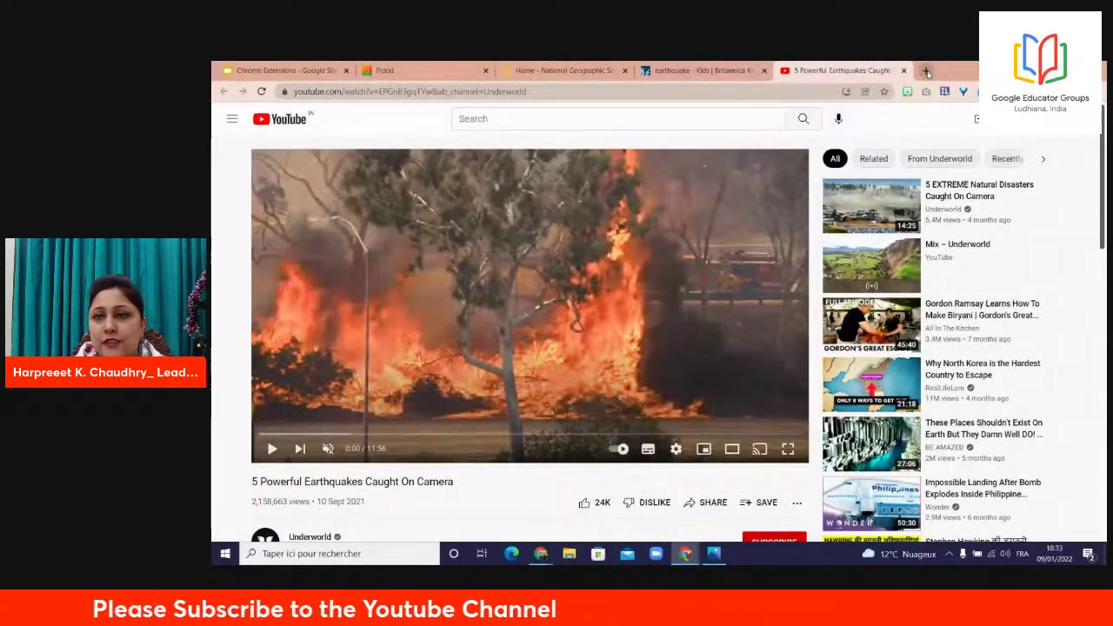
{"action": "left_click", "coordinate": [927, 72]}
{"action": "left_click", "coordinate": [980, 91]}
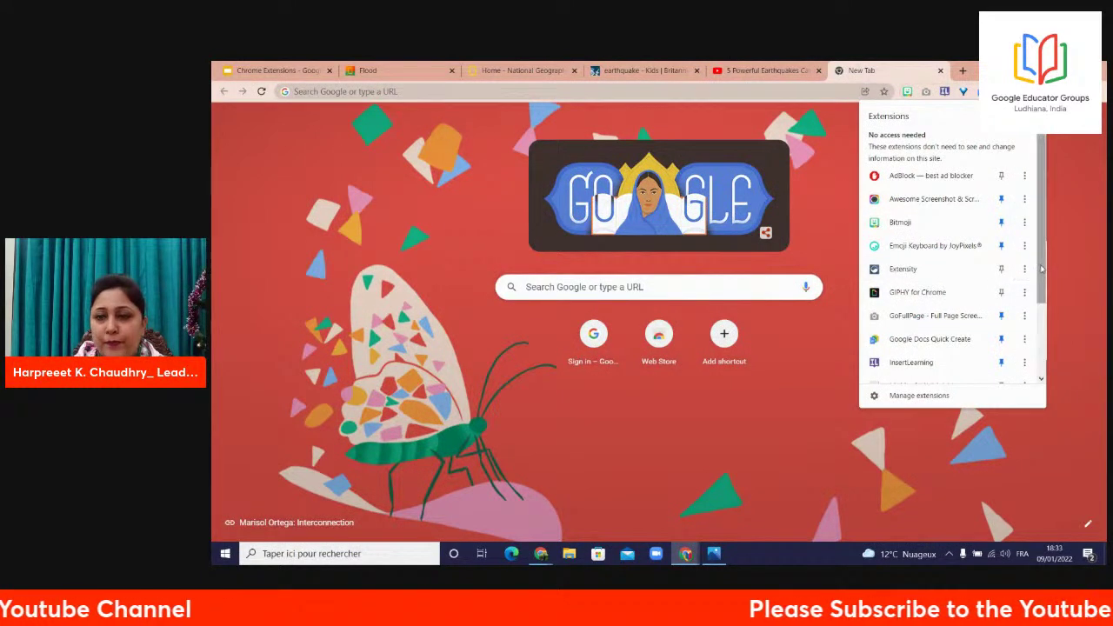
{"action": "left_click_drag", "start_coordinate": [1041, 270], "coordinate": [1033, 343]}
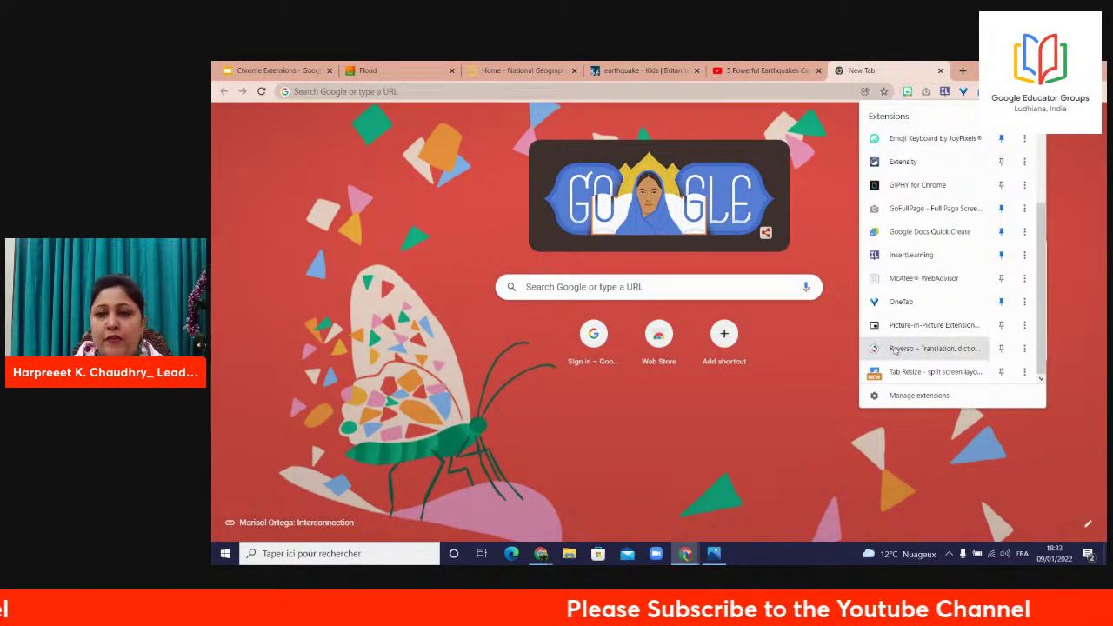
- Look up the word "reservoir" from the Flood article's How Floods Form section in the Reverso extension
{"action": "left_click", "coordinate": [428, 66]}
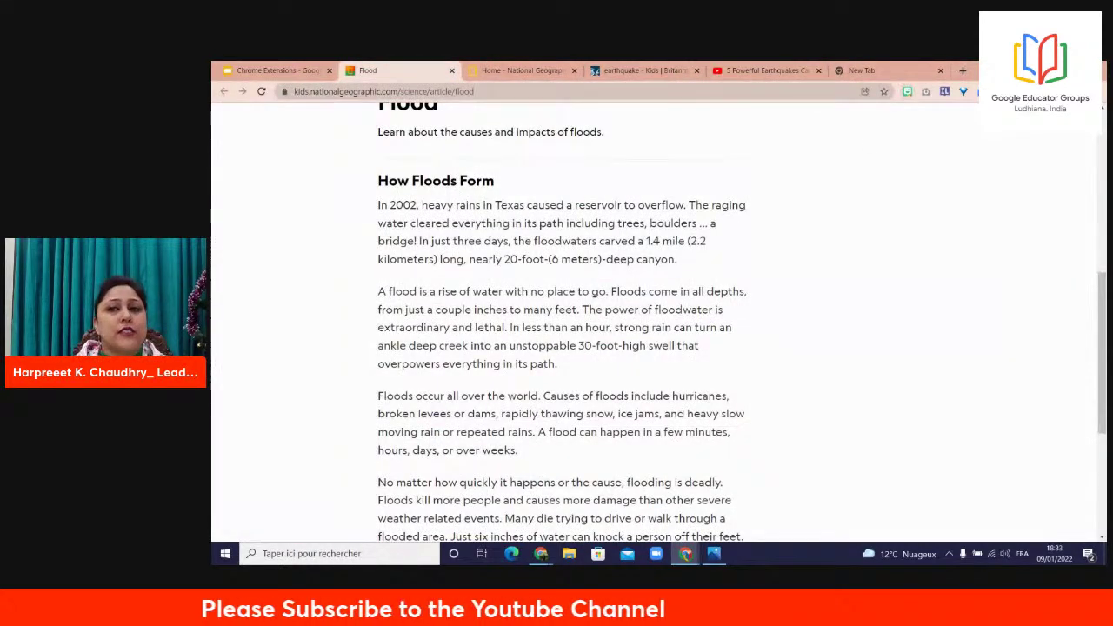
{"action": "left_click", "coordinate": [980, 91]}
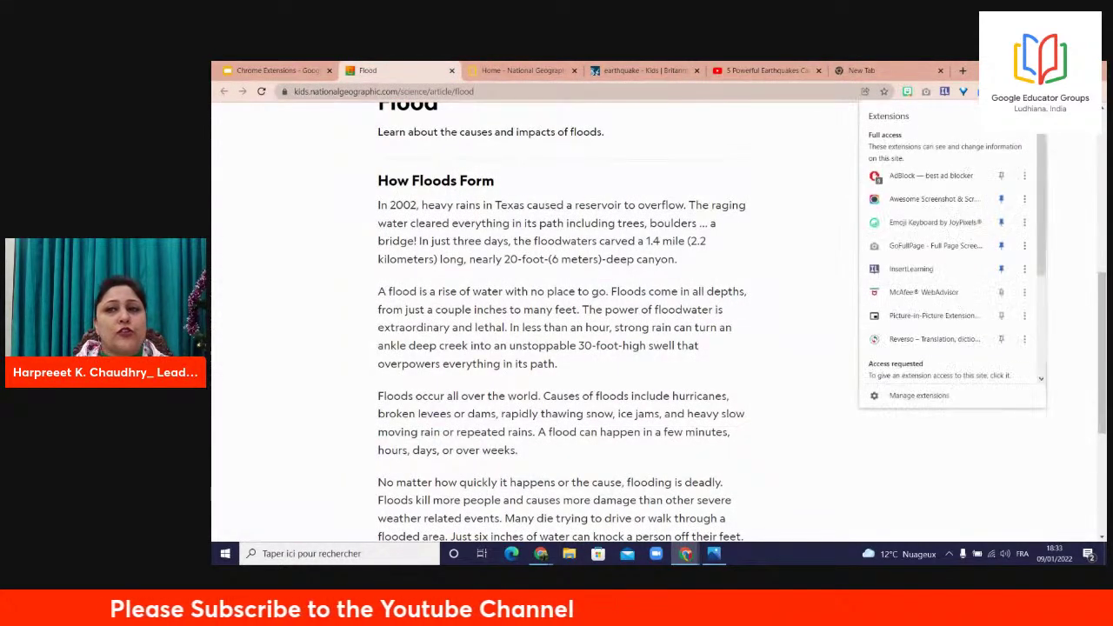
{"action": "left_click", "coordinate": [911, 343]}
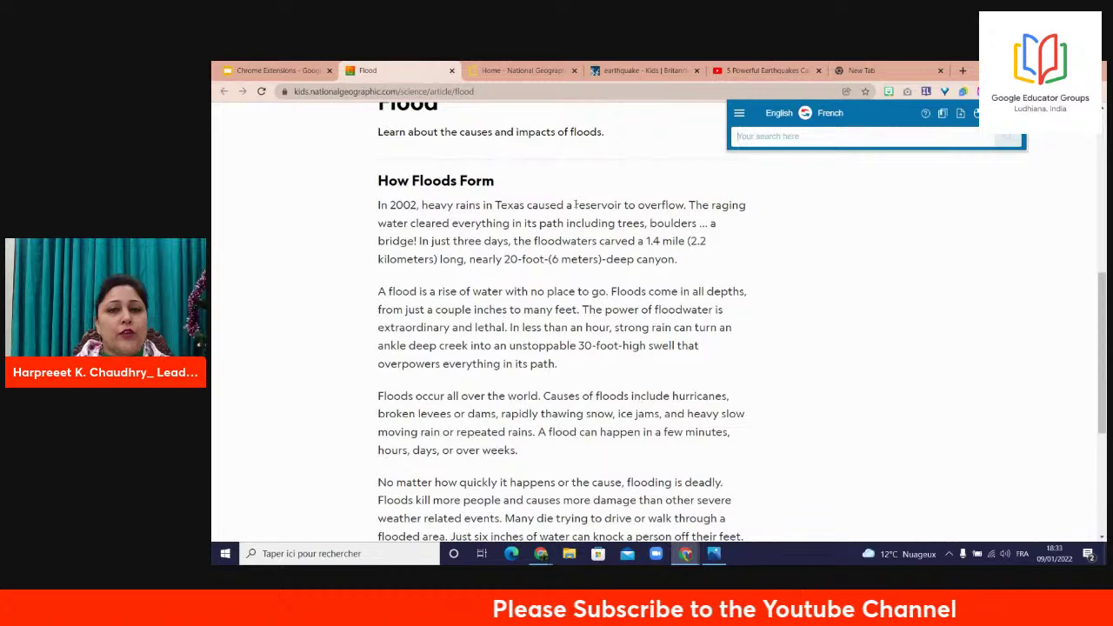
{"action": "left_click_drag", "start_coordinate": [575, 205], "coordinate": [608, 206]}
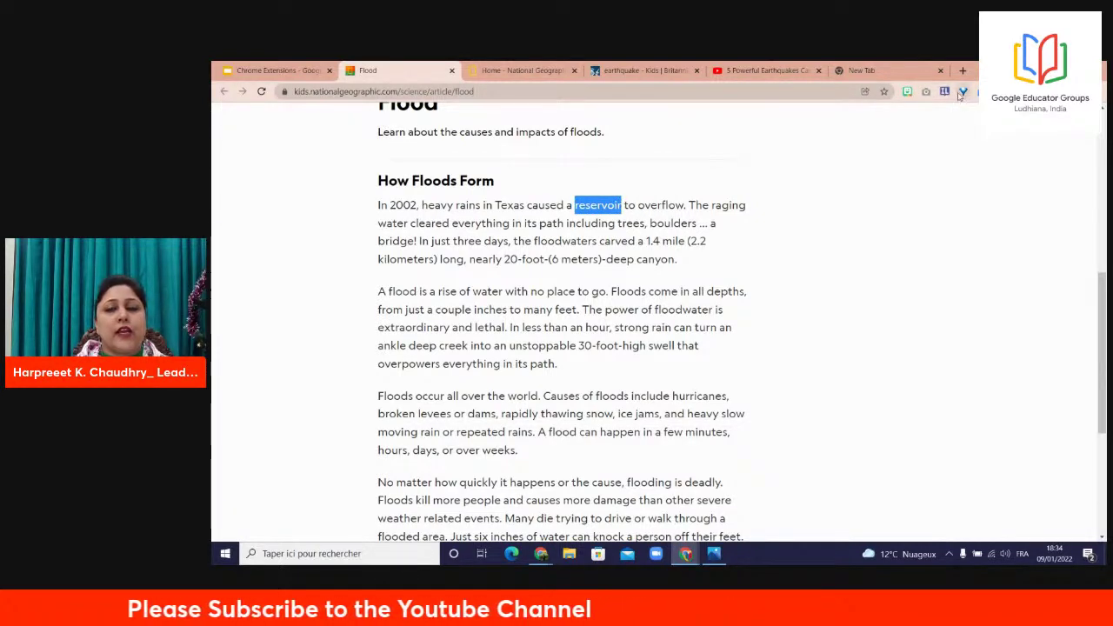
{"action": "left_click", "coordinate": [1037, 91]}
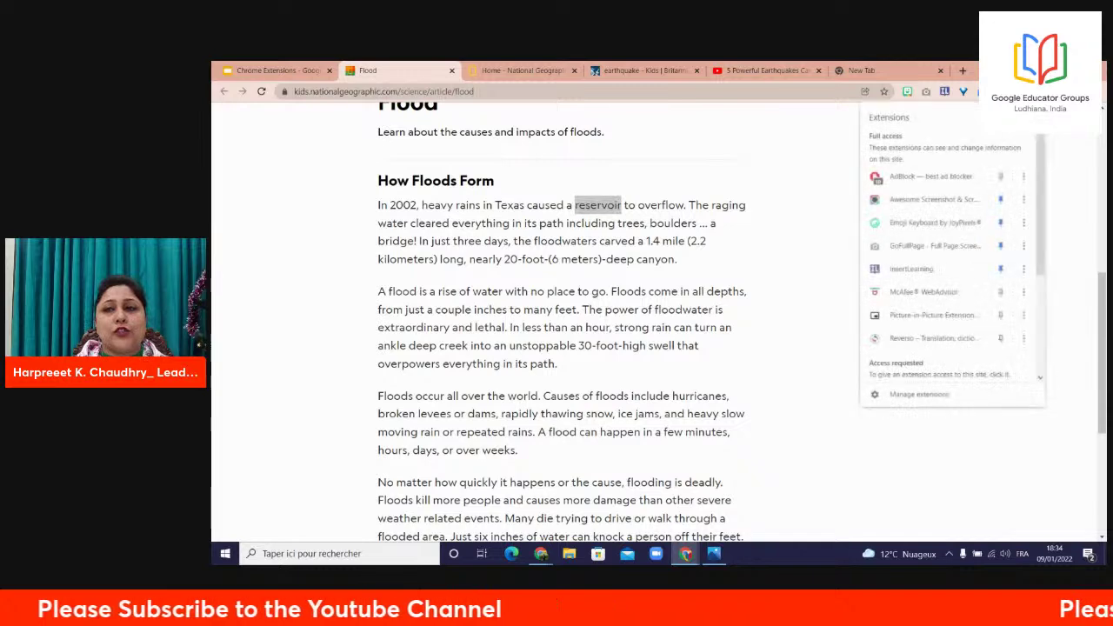
{"action": "left_click", "coordinate": [936, 342]}
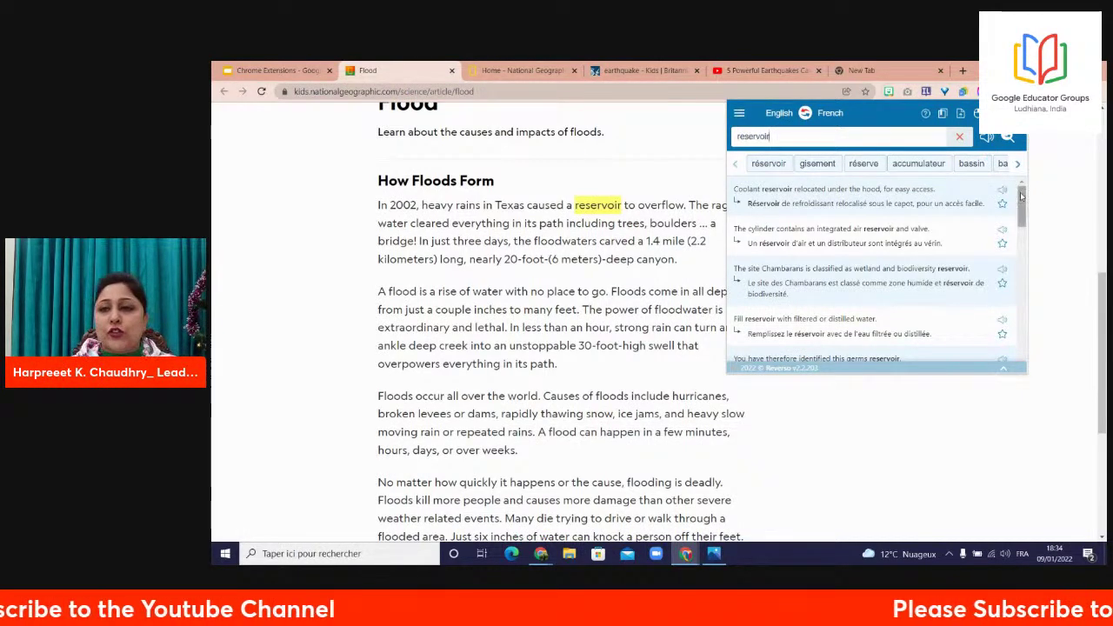
- Browse the French translations of "reservoir" and the bilingual example sentences in Reverso
{"action": "scroll", "coordinate": [1021, 199], "scroll_direction": "down", "scroll_amount": 1}
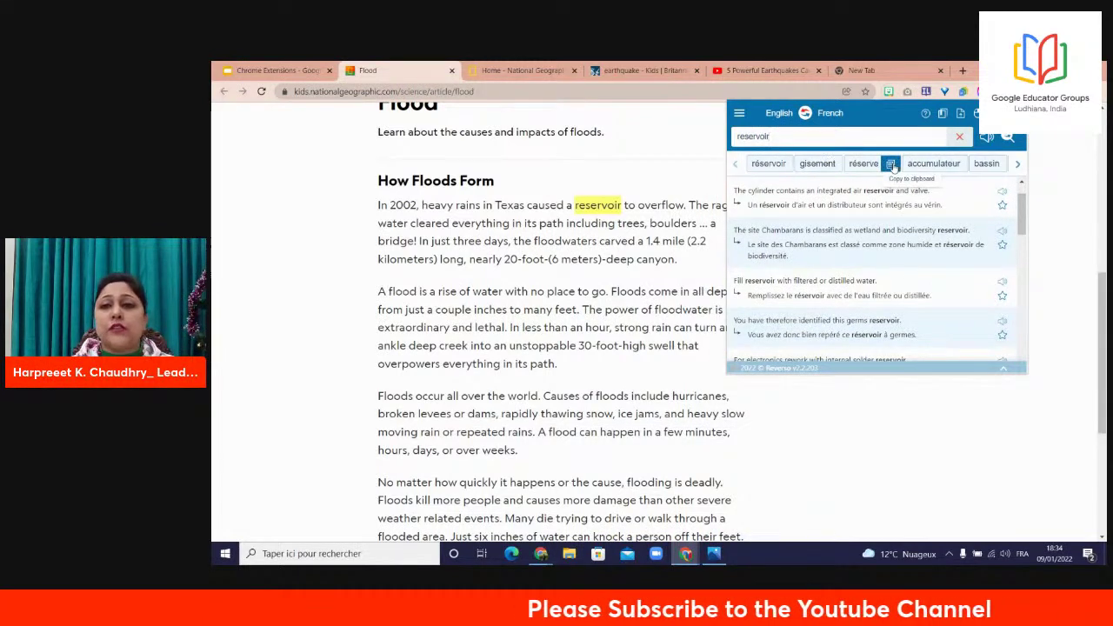
{"action": "left_click", "coordinate": [1017, 164]}
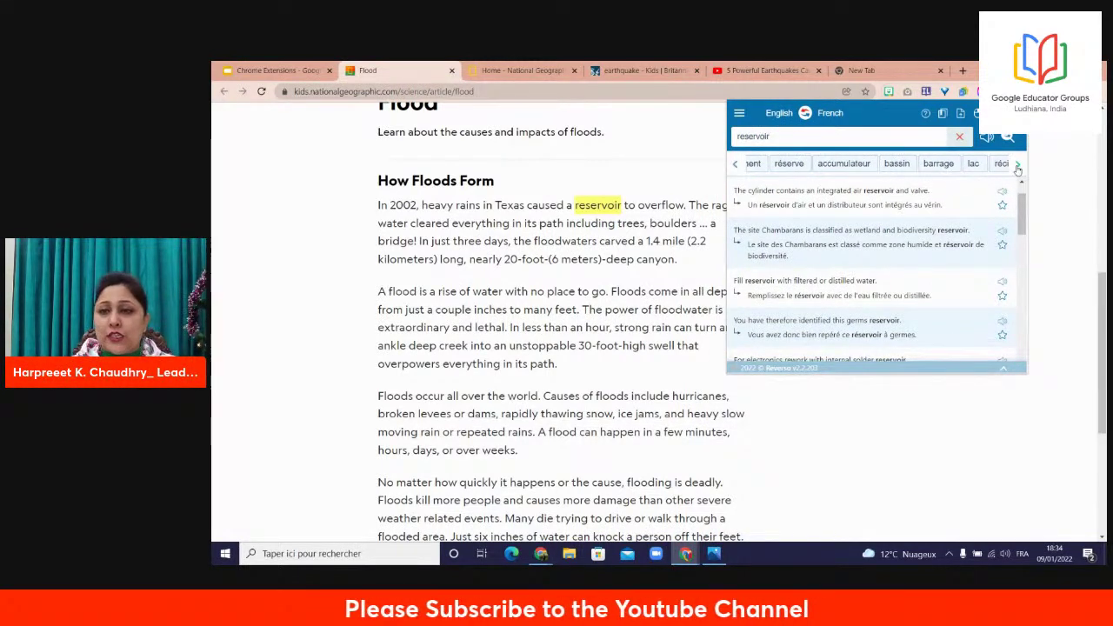
{"action": "left_click", "coordinate": [1017, 164]}
{"action": "left_click", "coordinate": [1017, 166]}
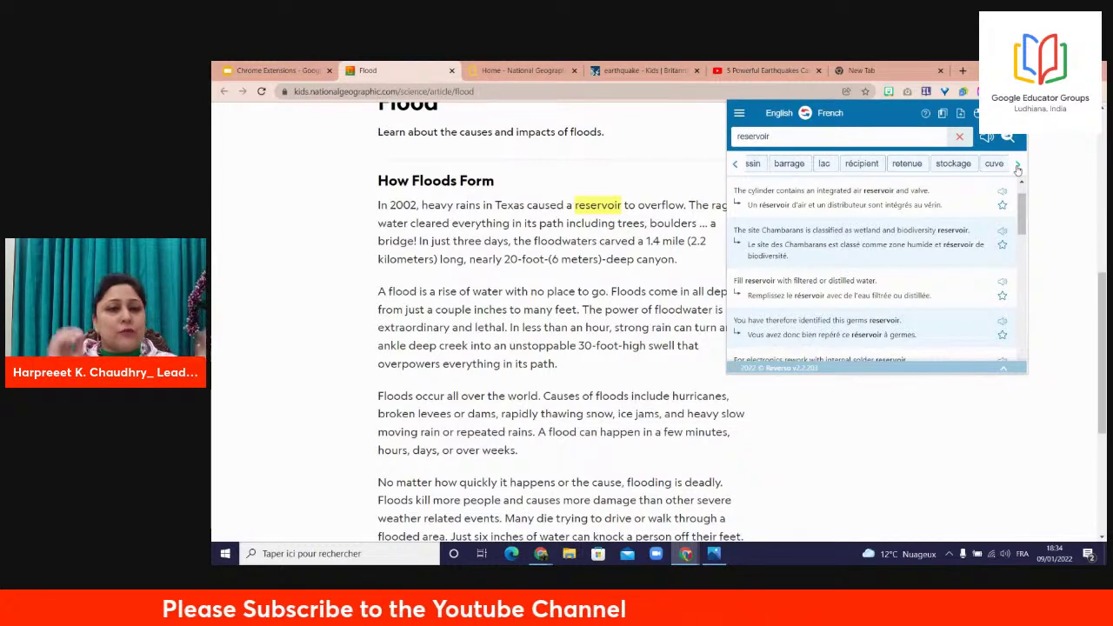
{"action": "left_click_drag", "start_coordinate": [1023, 212], "coordinate": [1026, 259]}
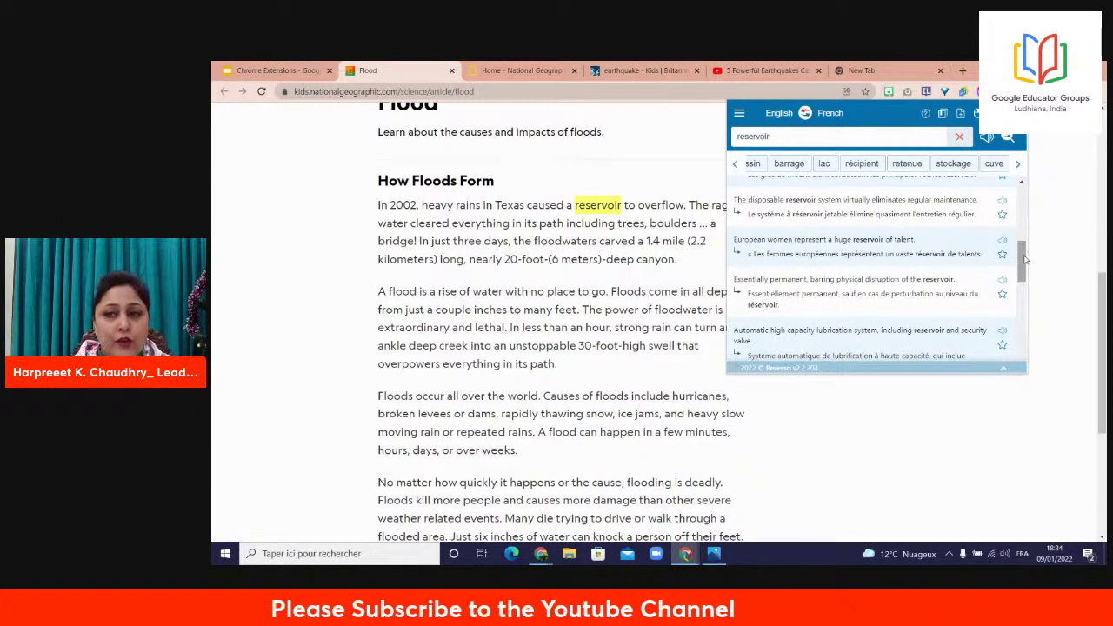
{"action": "left_click_drag", "start_coordinate": [1024, 258], "coordinate": [1015, 207]}
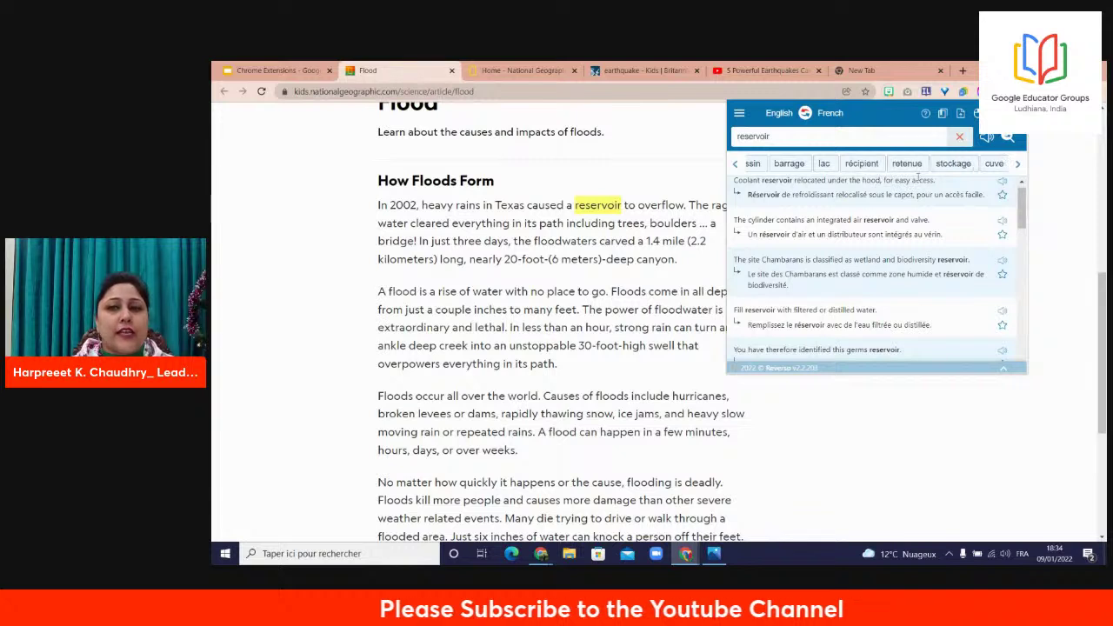
- Try to save the first "reservoir" example as a favorite, open the Reverso sign-up page, close it and return to the Flood article
{"action": "left_click", "coordinate": [1001, 196]}
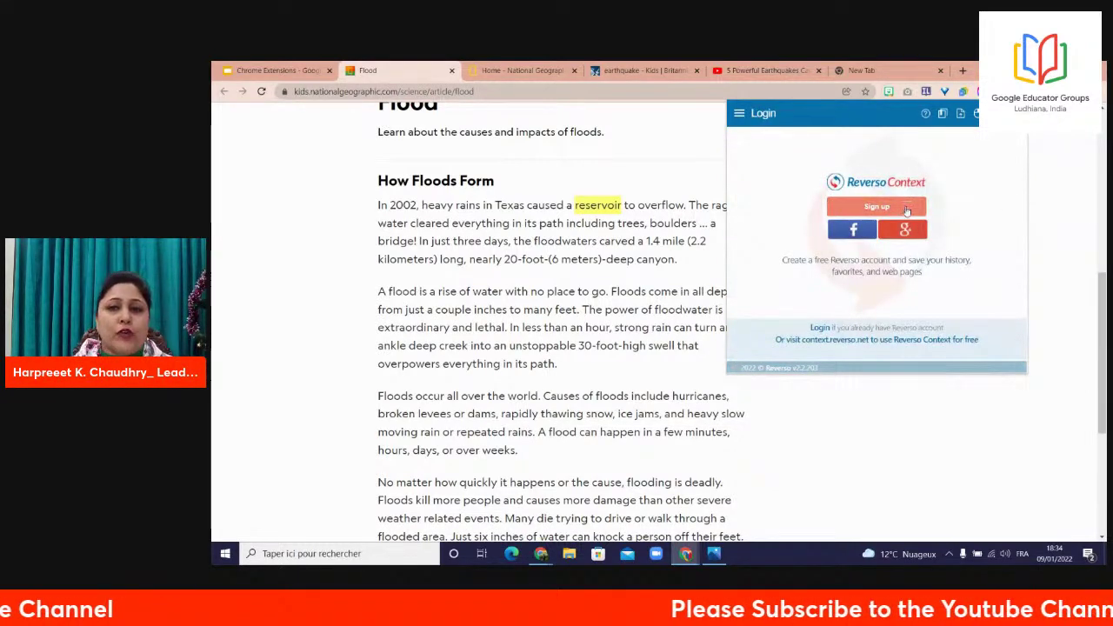
{"action": "left_click", "coordinate": [907, 209]}
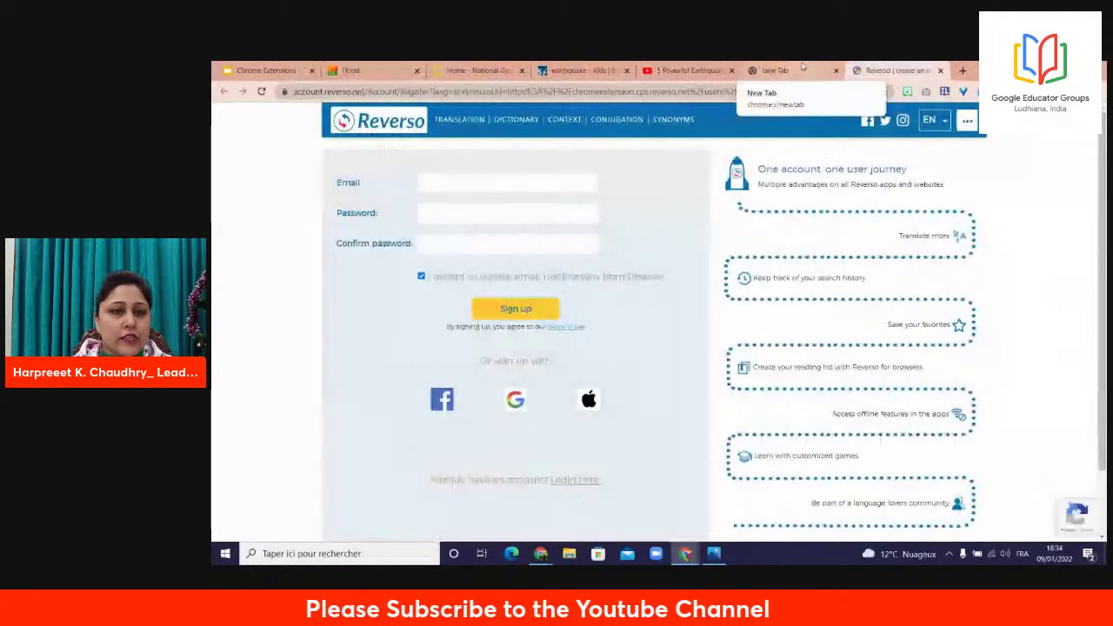
{"action": "left_click", "coordinate": [939, 70]}
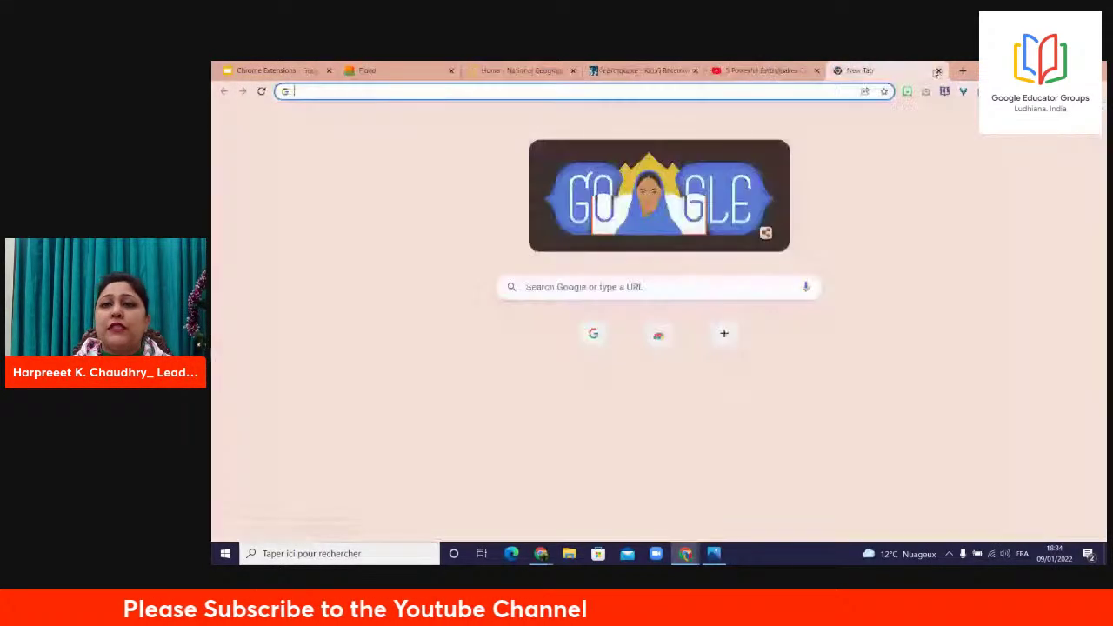
{"action": "left_click", "coordinate": [391, 70]}
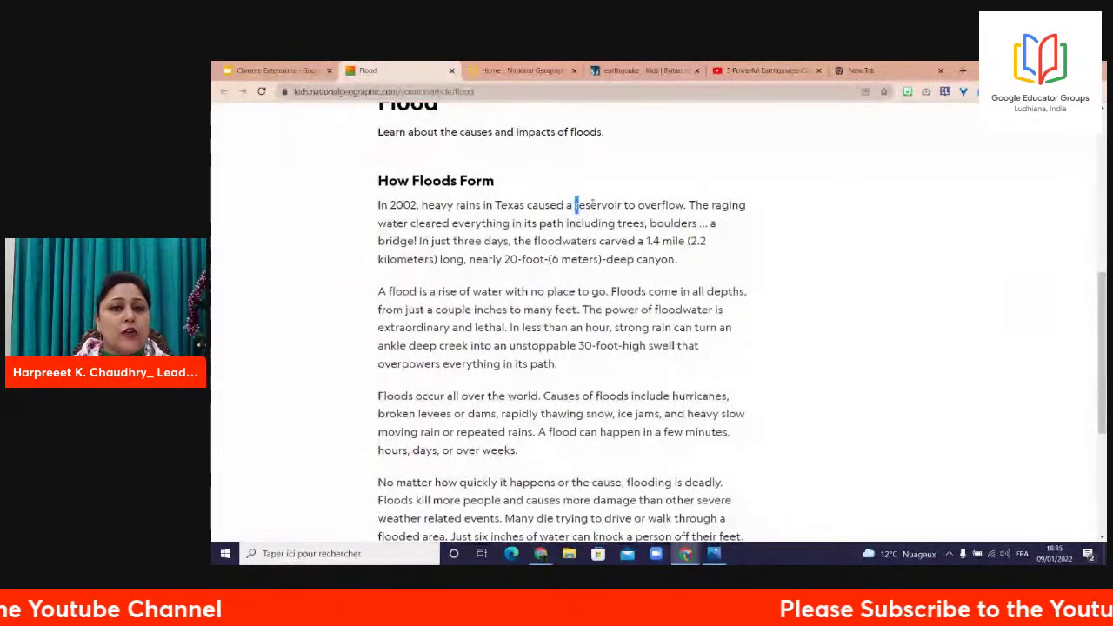
- Select "reservoir" in the Flood article again and reopen its Reverso translation
{"action": "left_click_drag", "start_coordinate": [575, 206], "coordinate": [623, 206]}
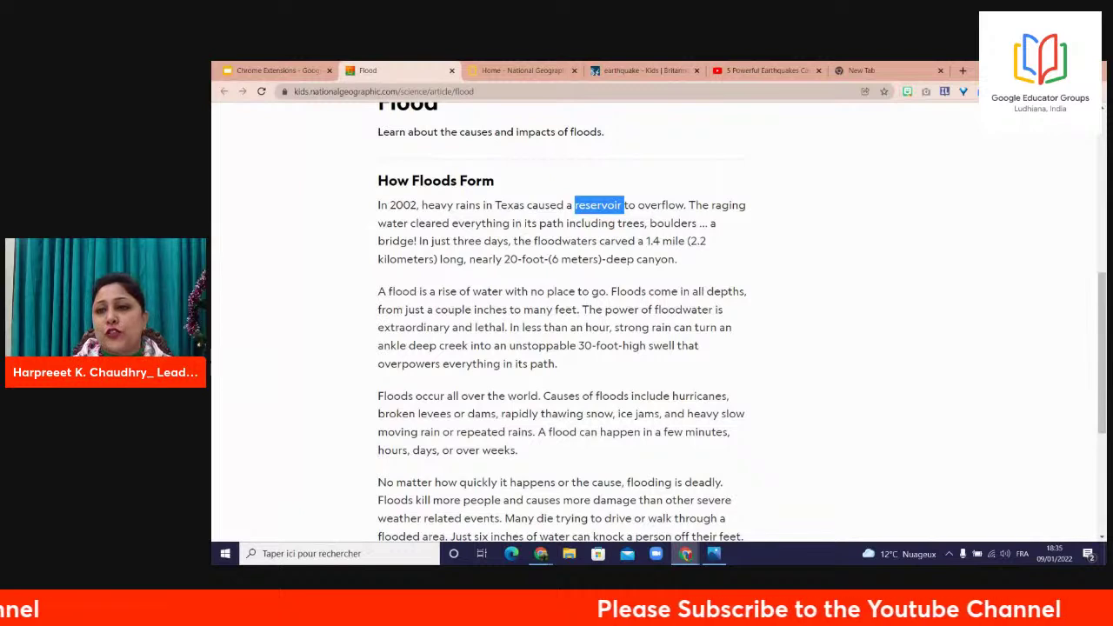
{"action": "left_click", "coordinate": [978, 91]}
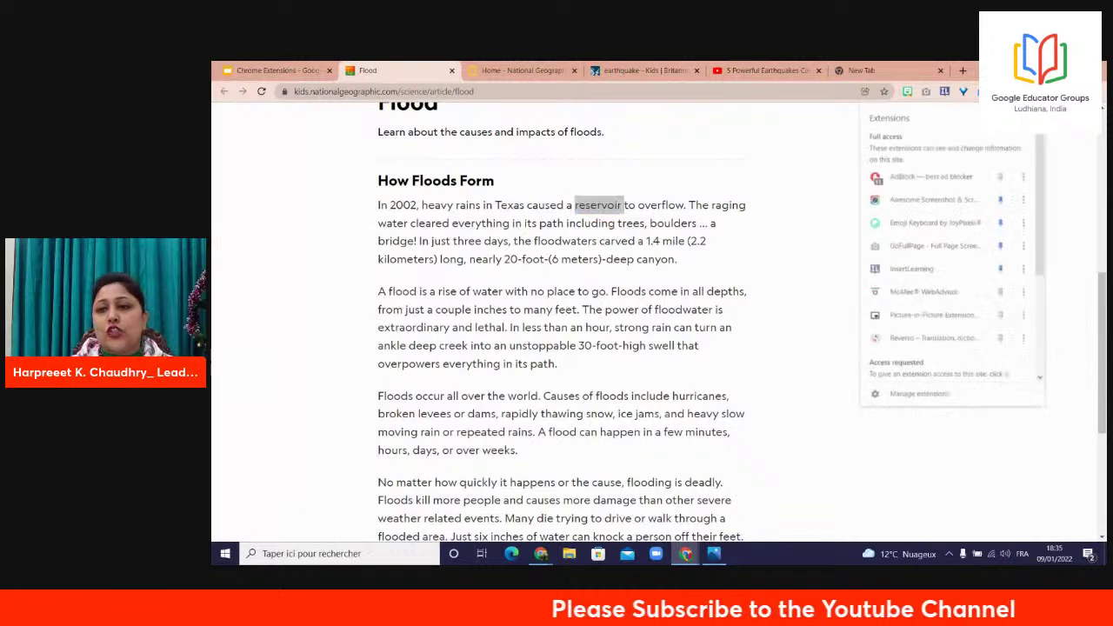
{"action": "left_click", "coordinate": [922, 339]}
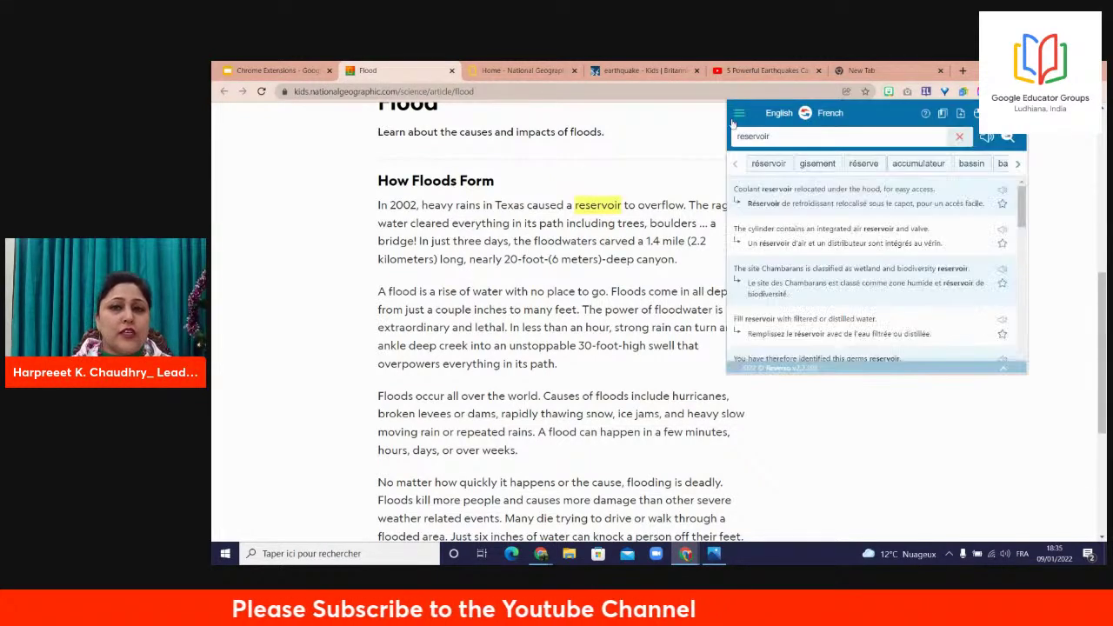
- View Reverso's list of features, open Favorites and display the feature list again
{"action": "left_click", "coordinate": [738, 116]}
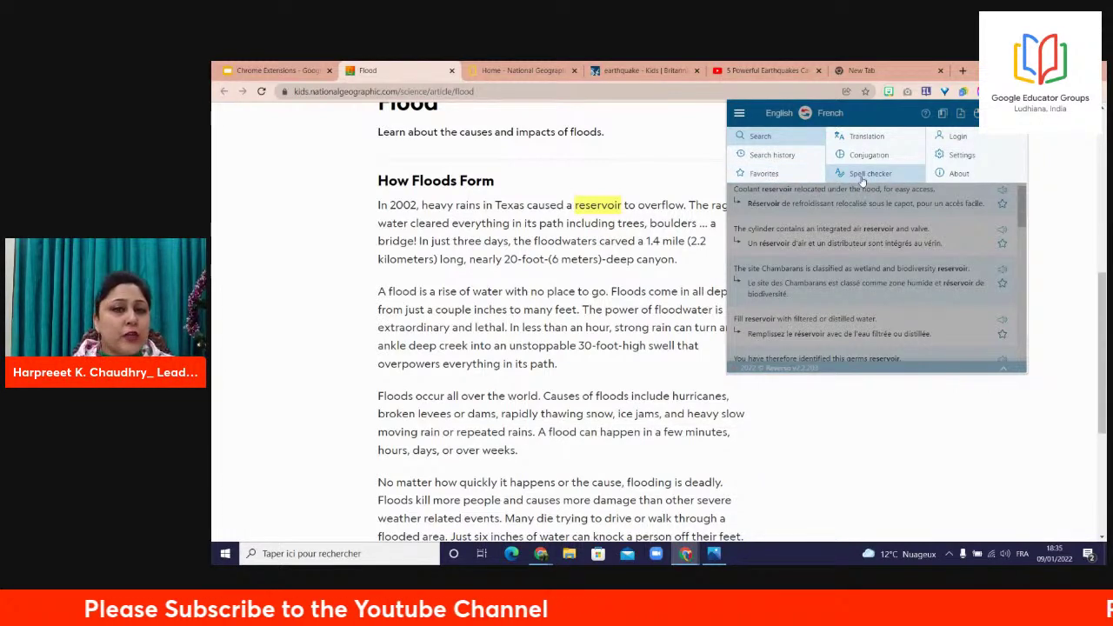
{"action": "left_click", "coordinate": [801, 177]}
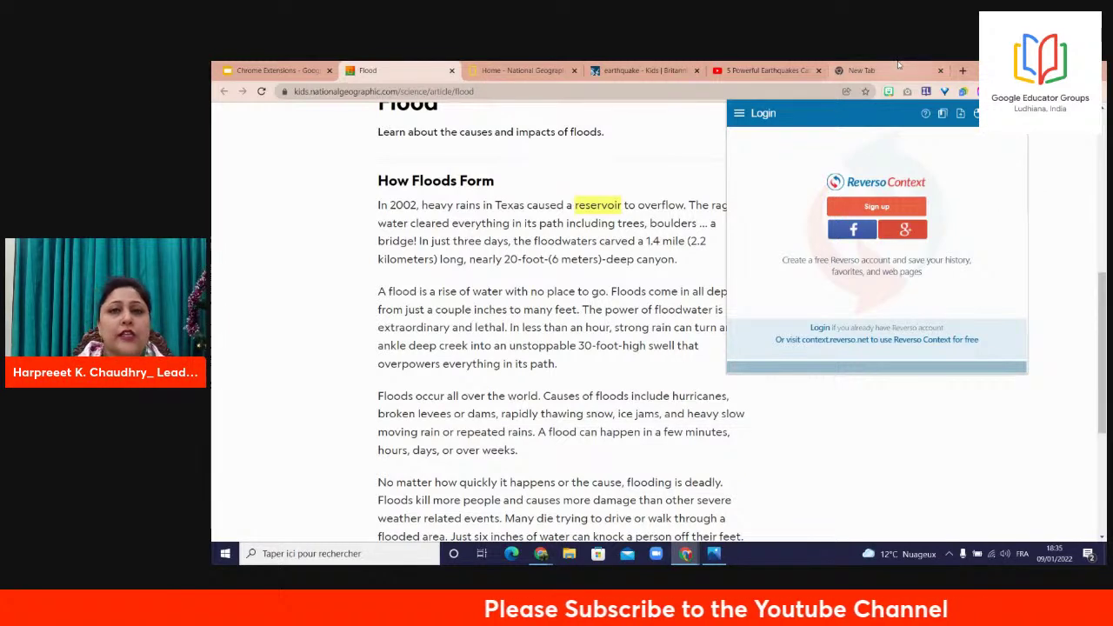
{"action": "left_click", "coordinate": [738, 114]}
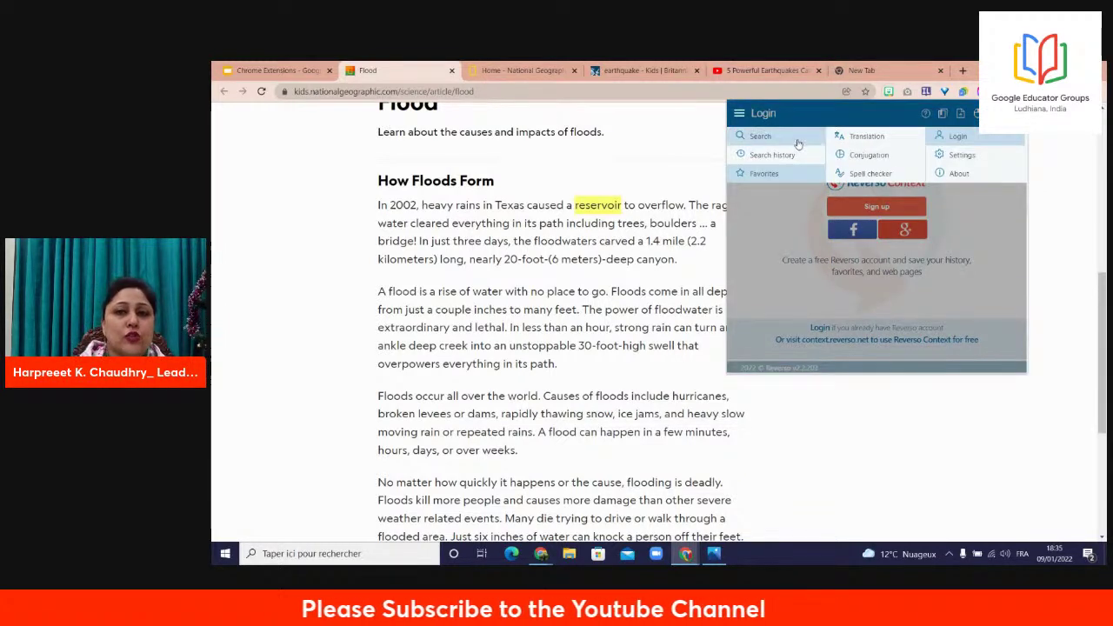
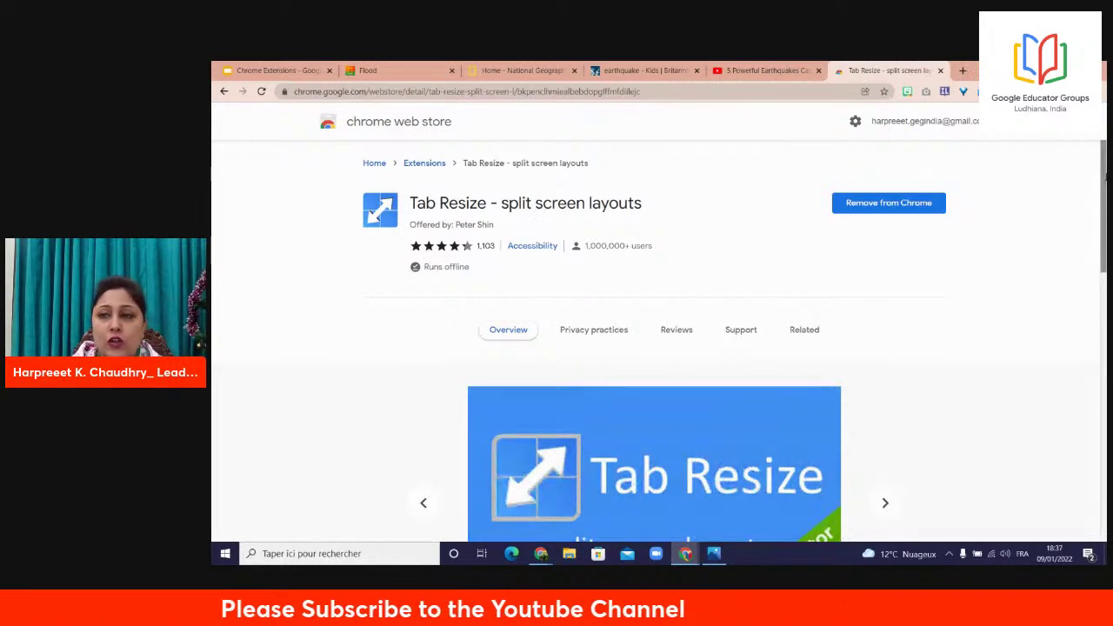
- Look through the Tab Resize - split screen layouts store page and show its next preview image
{"action": "scroll", "coordinate": [1102, 200], "scroll_direction": "down", "scroll_amount": 1}
{"action": "scroll", "coordinate": [959, 273], "scroll_direction": "down", "scroll_amount": 3}
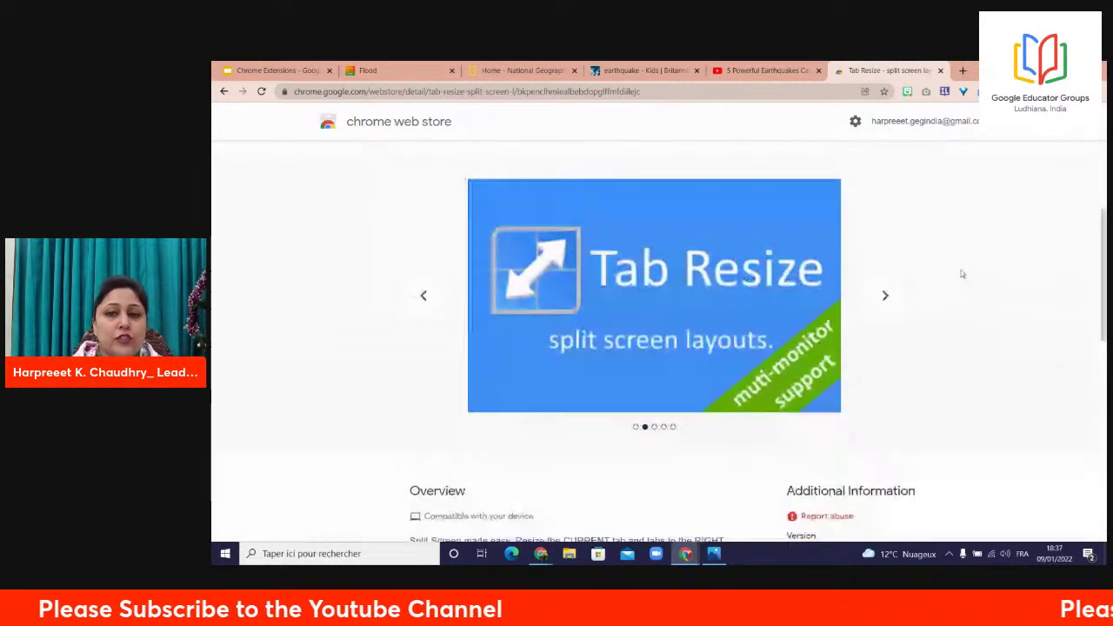
{"action": "left_click", "coordinate": [884, 295]}
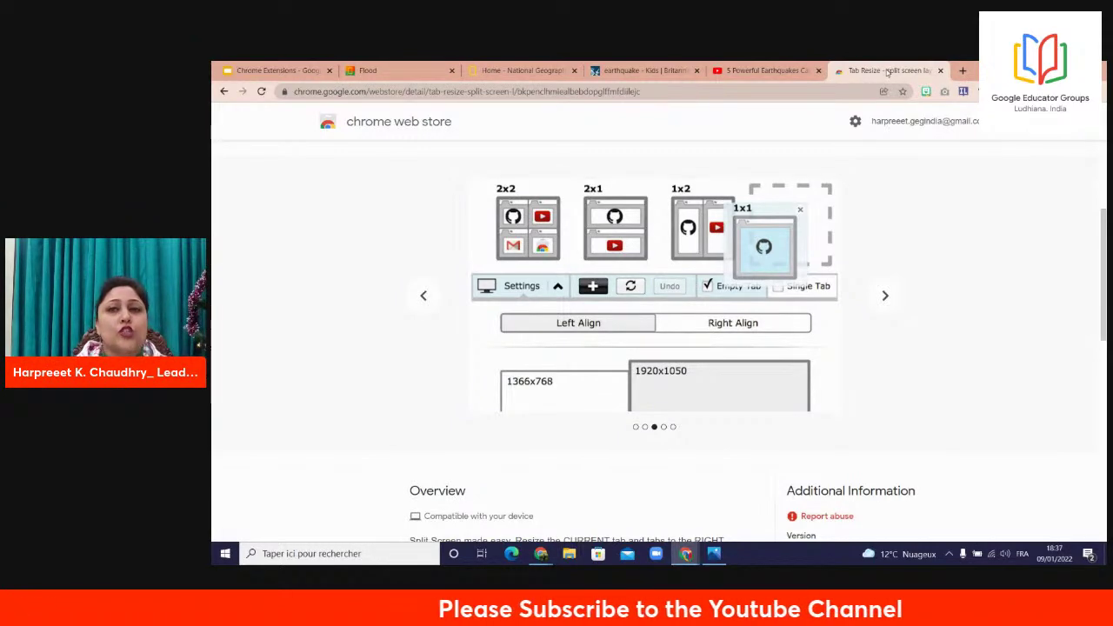
- Place the Flood article and the National Geographic Society page side by side using Tab Resize's 1x2 layout
{"action": "left_click", "coordinate": [374, 70]}
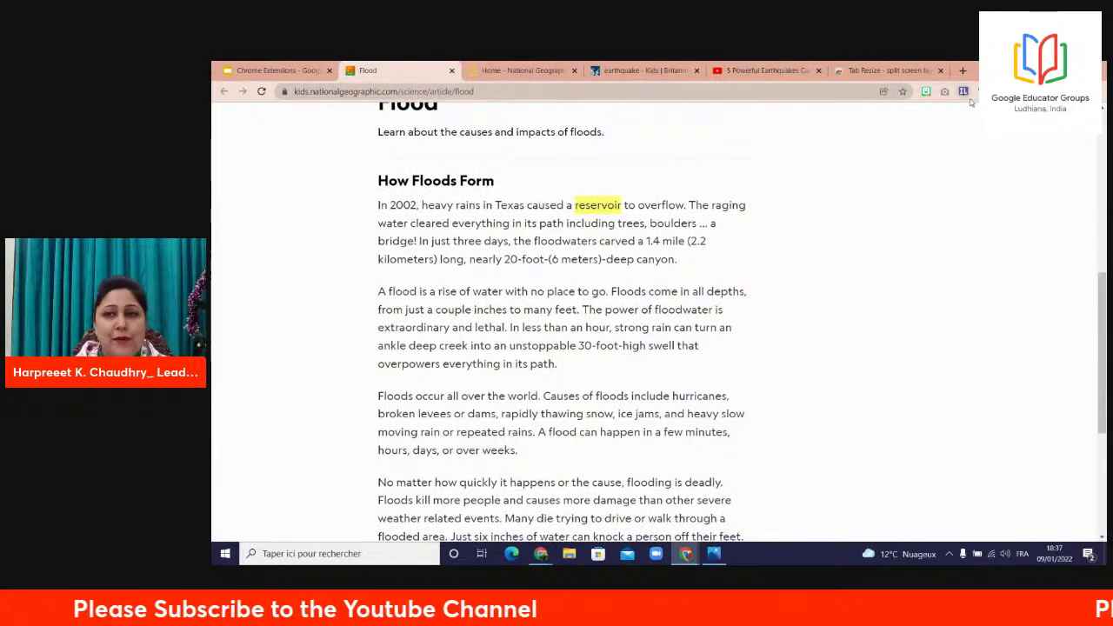
{"action": "left_click", "coordinate": [1055, 91]}
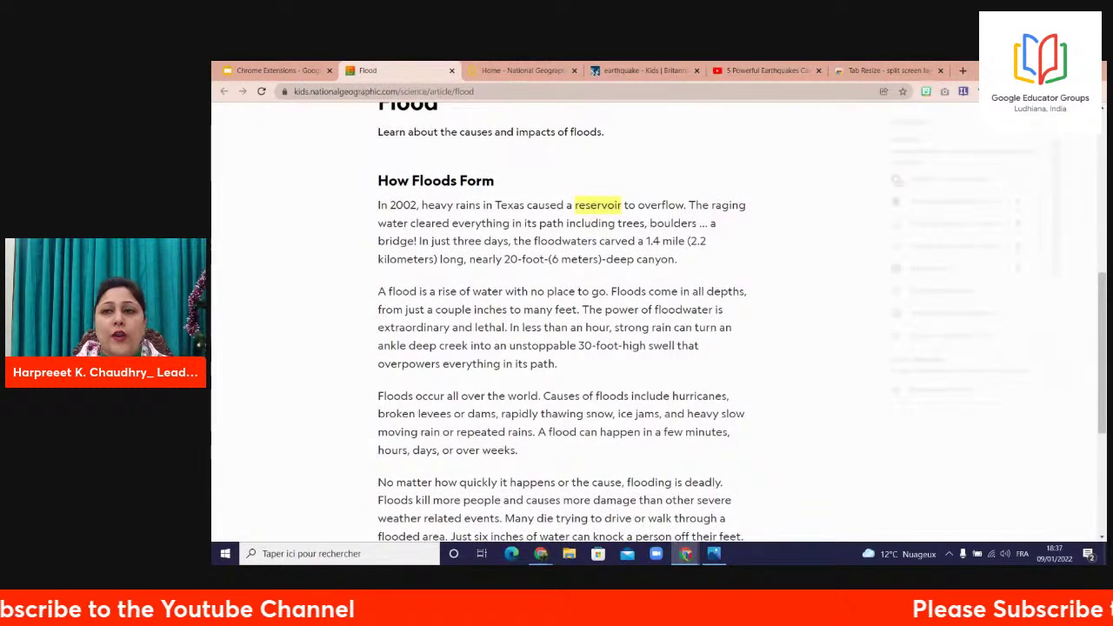
{"action": "scroll", "coordinate": [1057, 211], "scroll_direction": "down", "scroll_amount": 2}
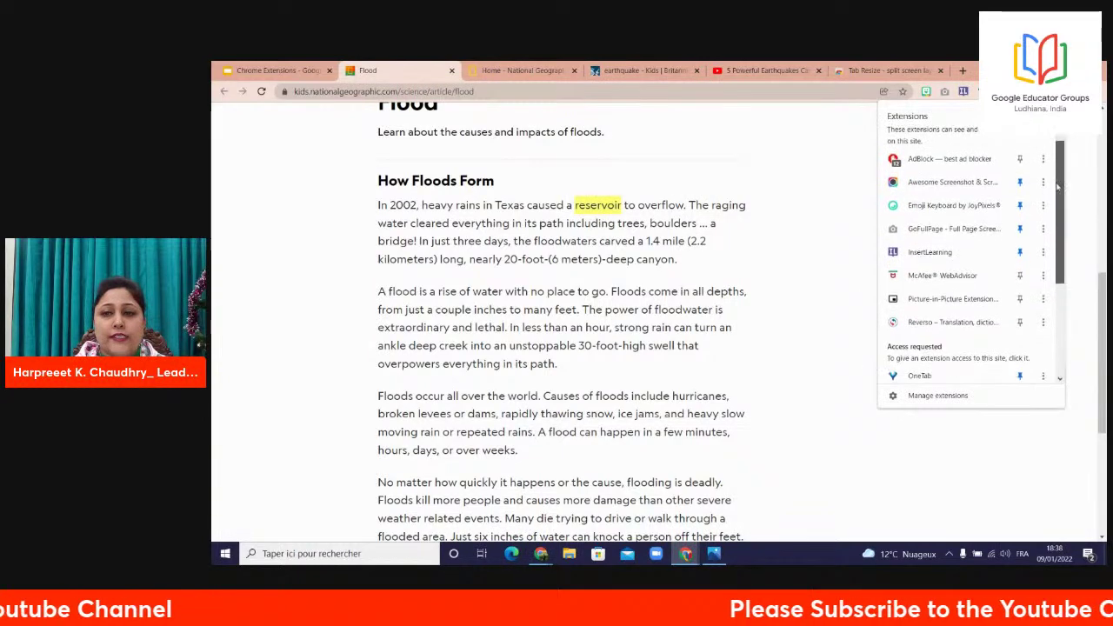
{"action": "scroll", "coordinate": [1057, 211], "scroll_direction": "down", "scroll_amount": 3}
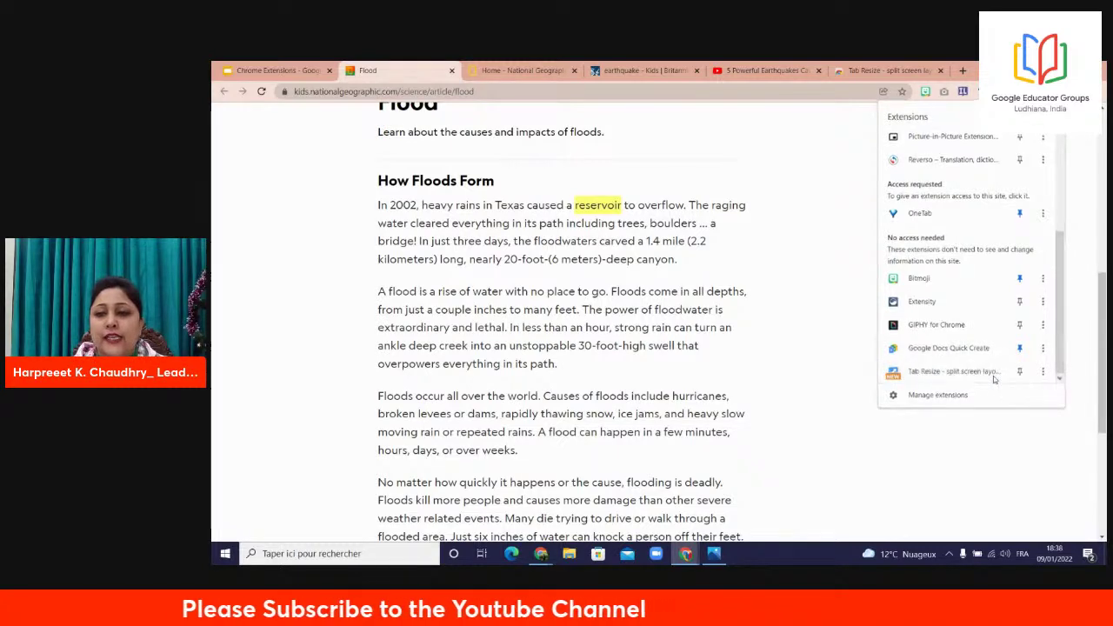
{"action": "left_click", "coordinate": [994, 379]}
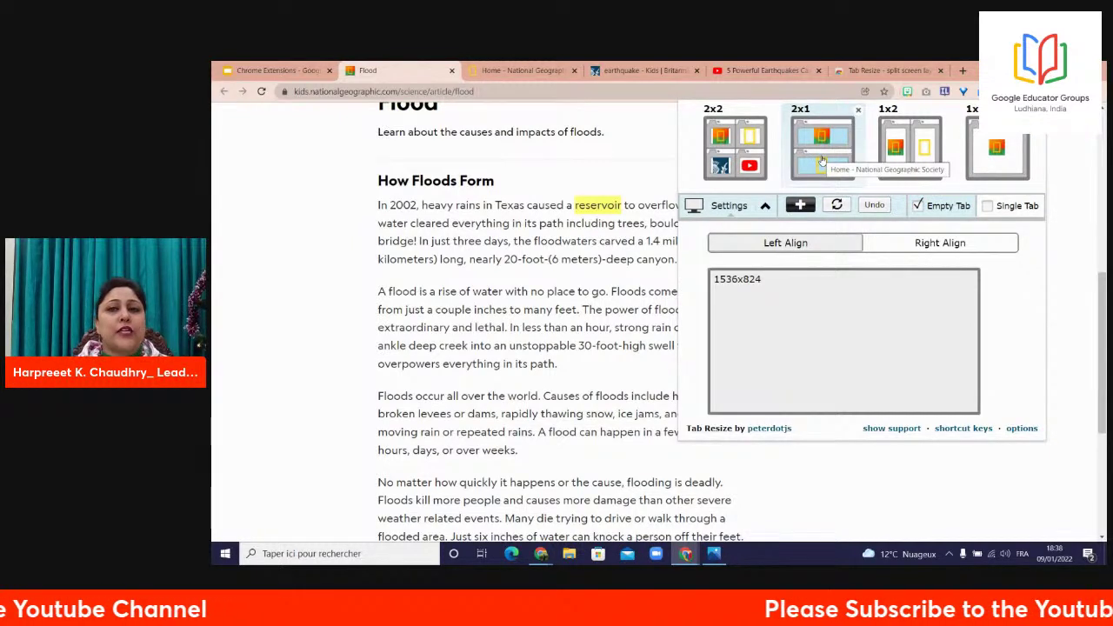
{"action": "left_click", "coordinate": [902, 141]}
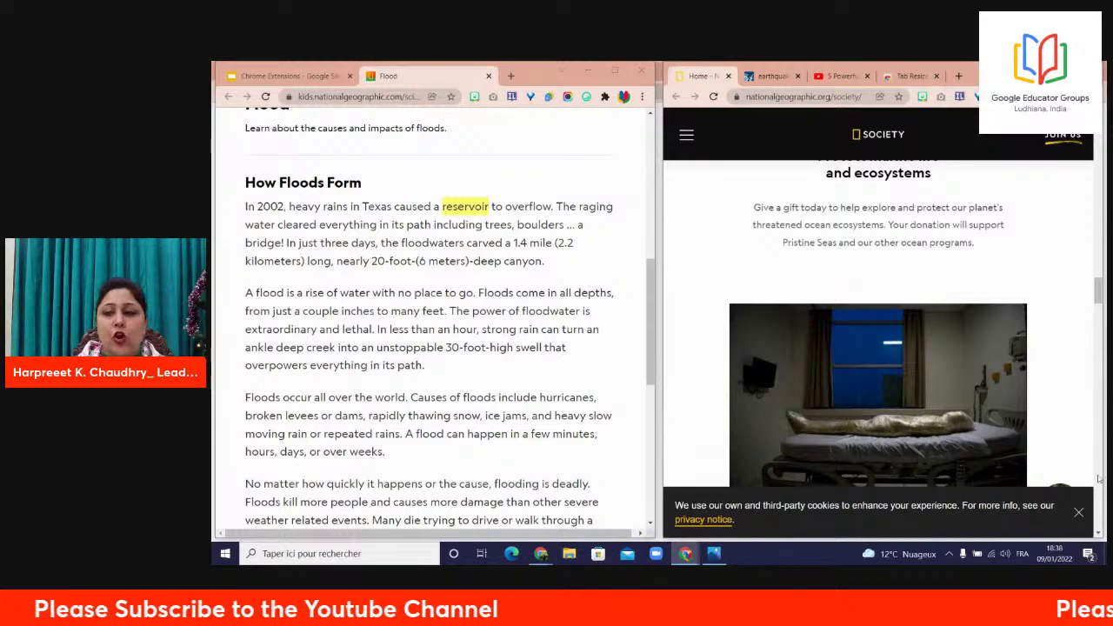
- Dismiss the National Geographic Society page's cookie notice and play the "5 Powerful Earthquakes Caught On Camera" video beside the Flood article
{"action": "left_click", "coordinate": [1077, 515]}
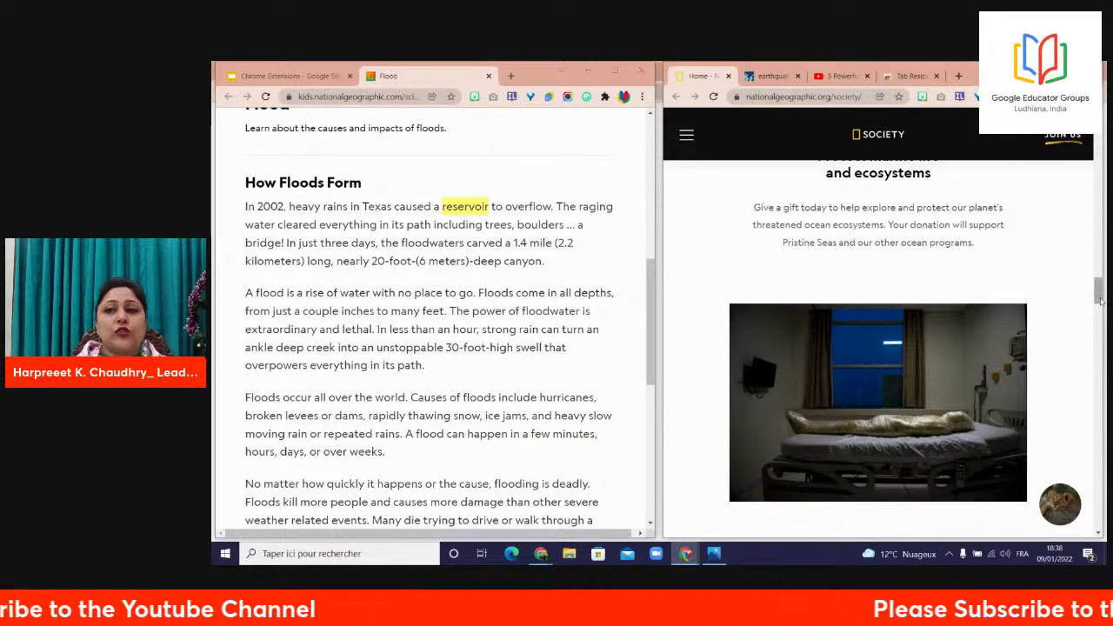
{"action": "left_click_drag", "start_coordinate": [1098, 292], "coordinate": [1086, 143]}
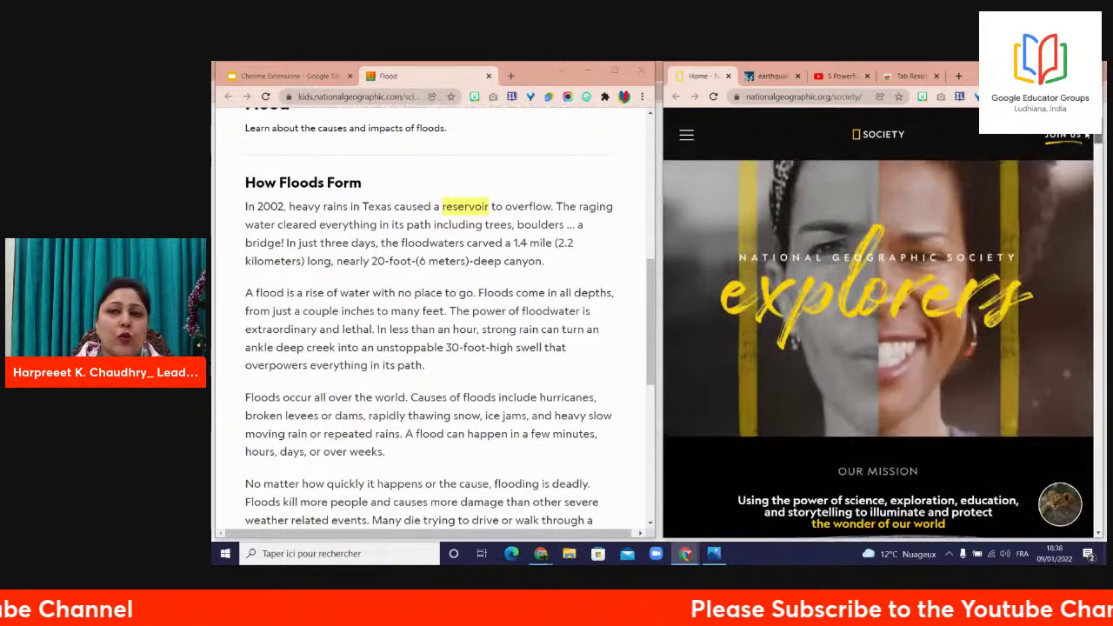
{"action": "left_click", "coordinate": [834, 75]}
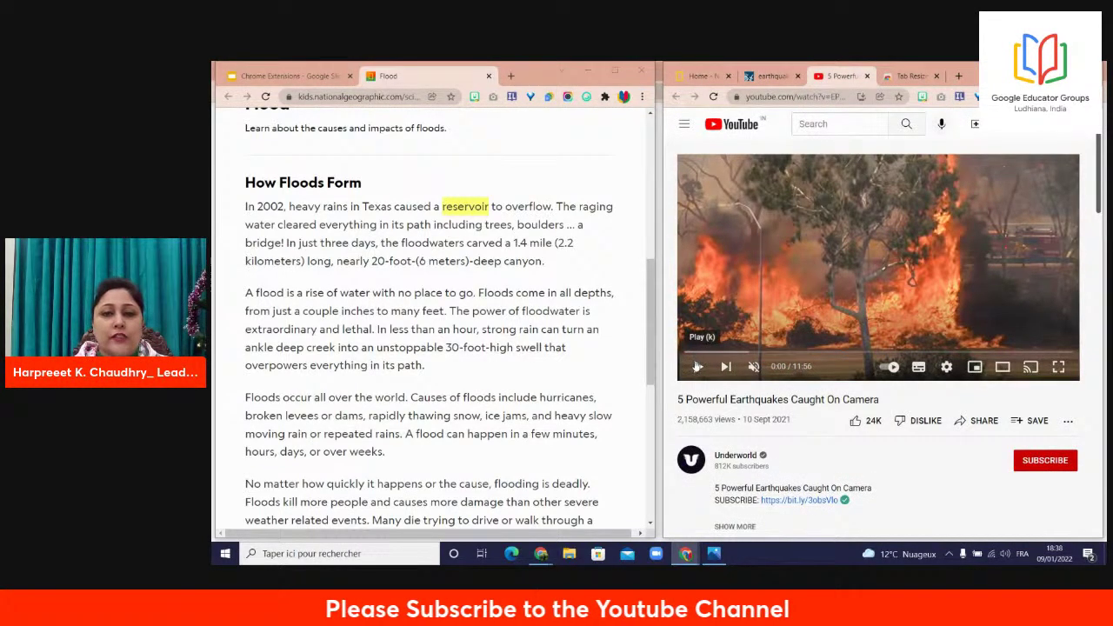
{"action": "left_click", "coordinate": [697, 367]}
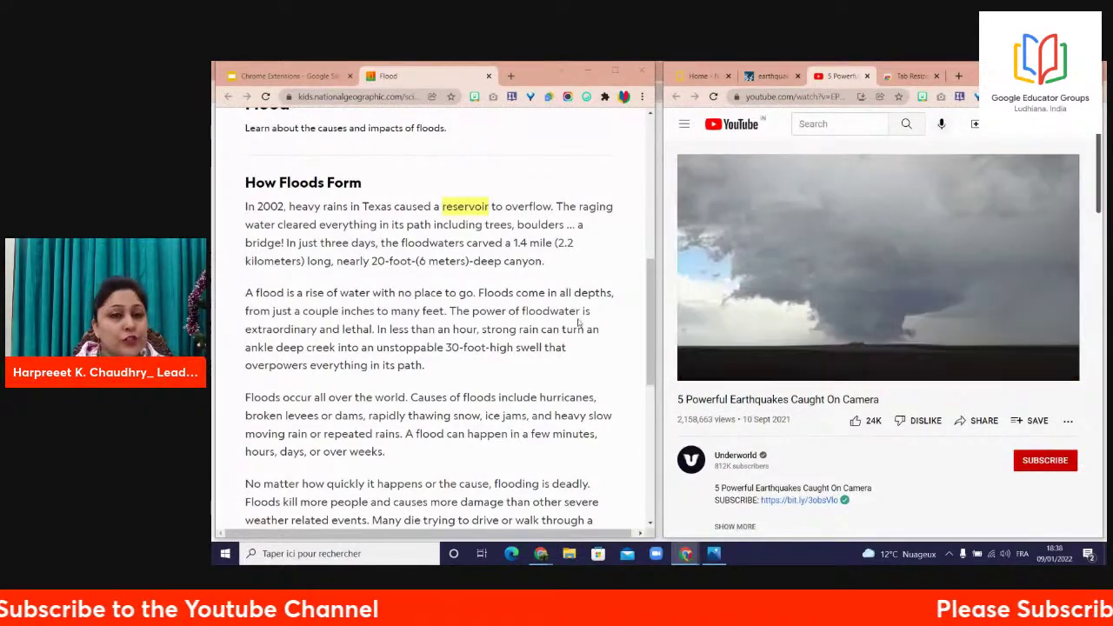
{"action": "left_click_drag", "start_coordinate": [649, 349], "coordinate": [637, 380]}
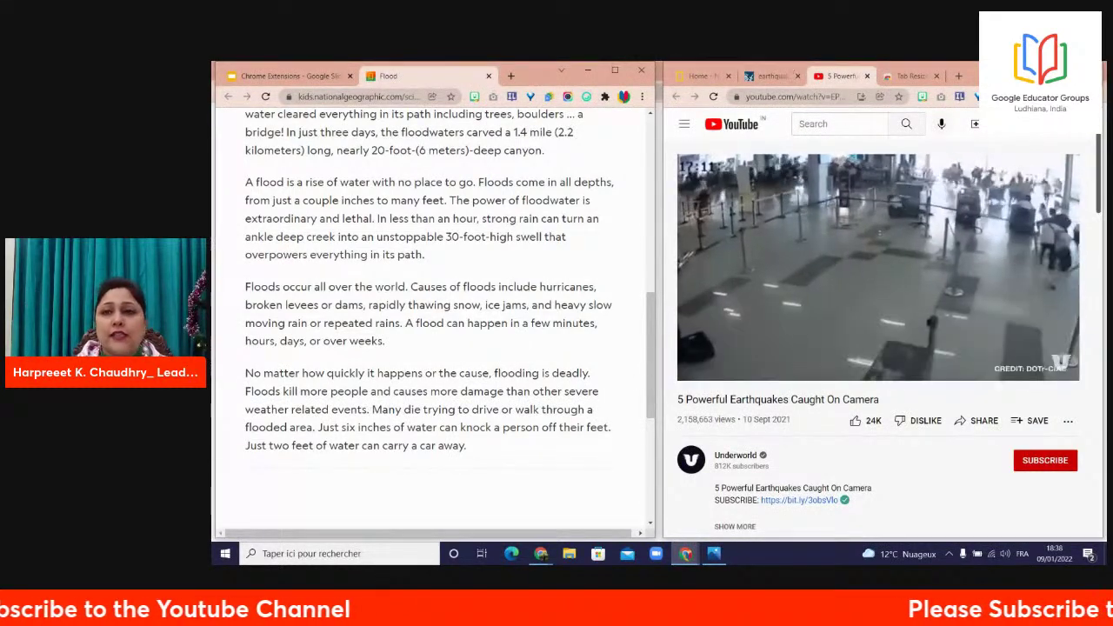
- Return from the Tab Resize store page to the "tab resize" search results in the Chrome Web Store
{"action": "left_click", "coordinate": [905, 79]}
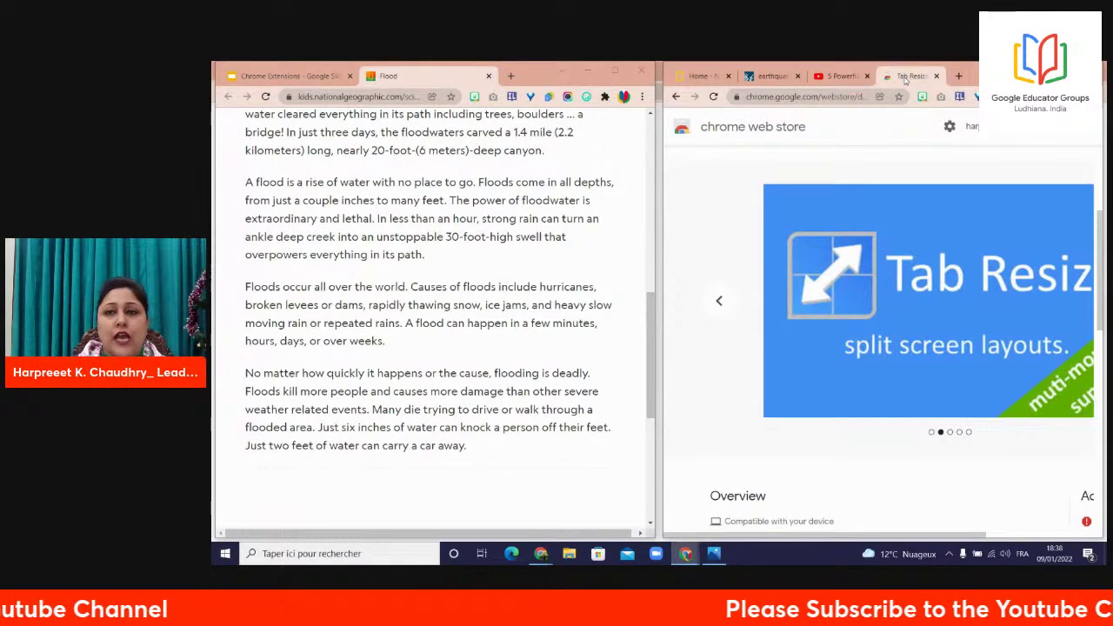
{"action": "left_click", "coordinate": [676, 97]}
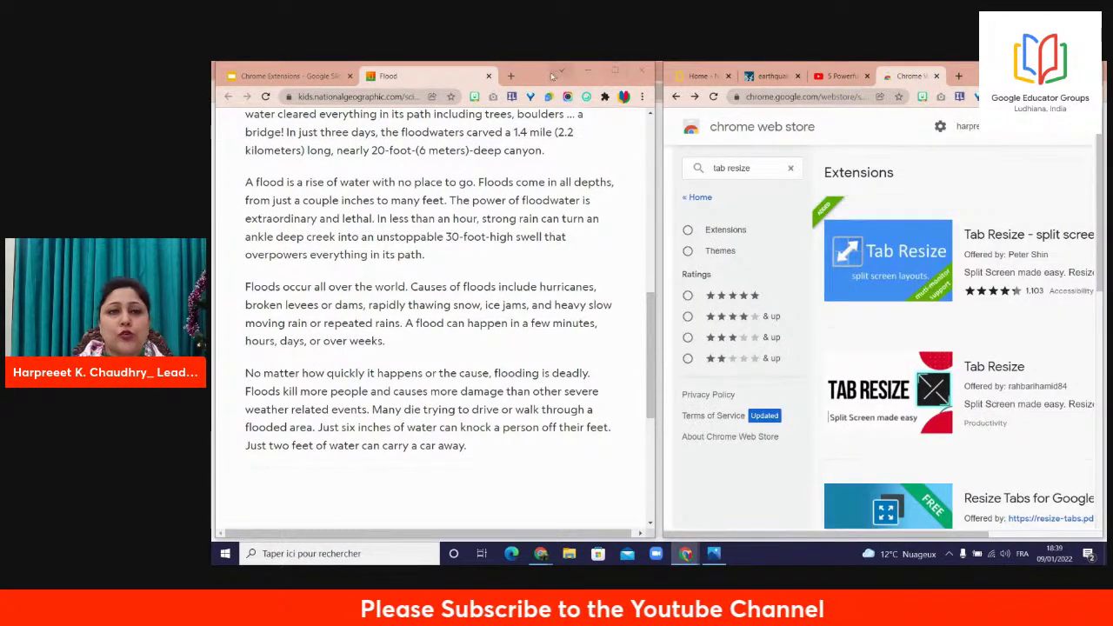
- Use Tab Resize to fill the screen with the Flood article in the 1x1 layout, and split it into the 2x2 layout
{"action": "left_click", "coordinate": [604, 97]}
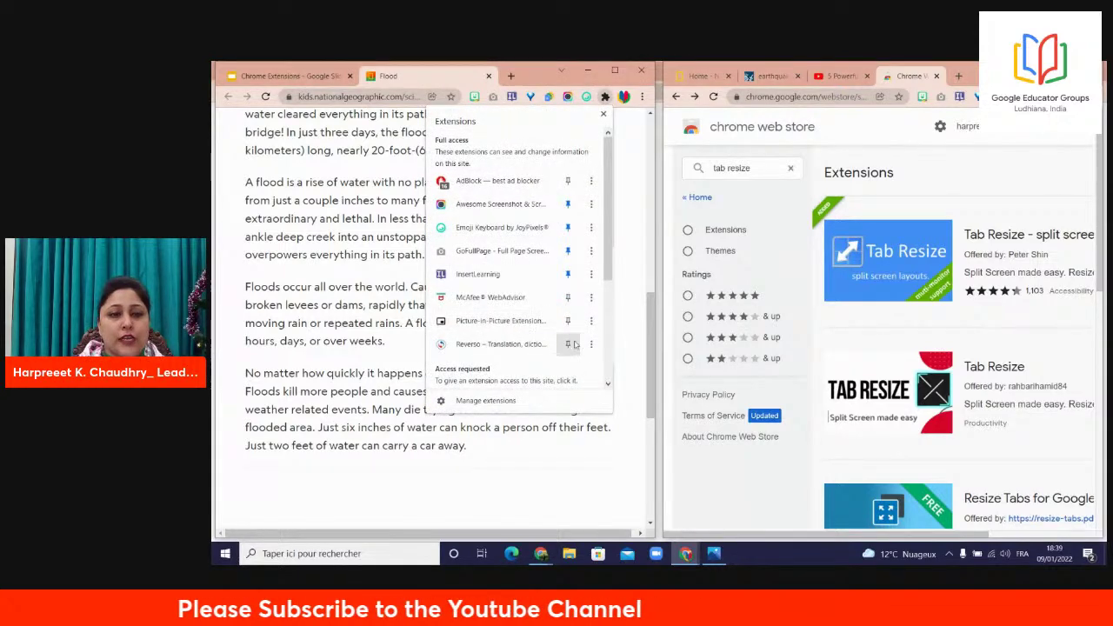
{"action": "scroll", "coordinate": [569, 352], "scroll_direction": "down", "scroll_amount": 3}
{"action": "left_click", "coordinate": [515, 377]}
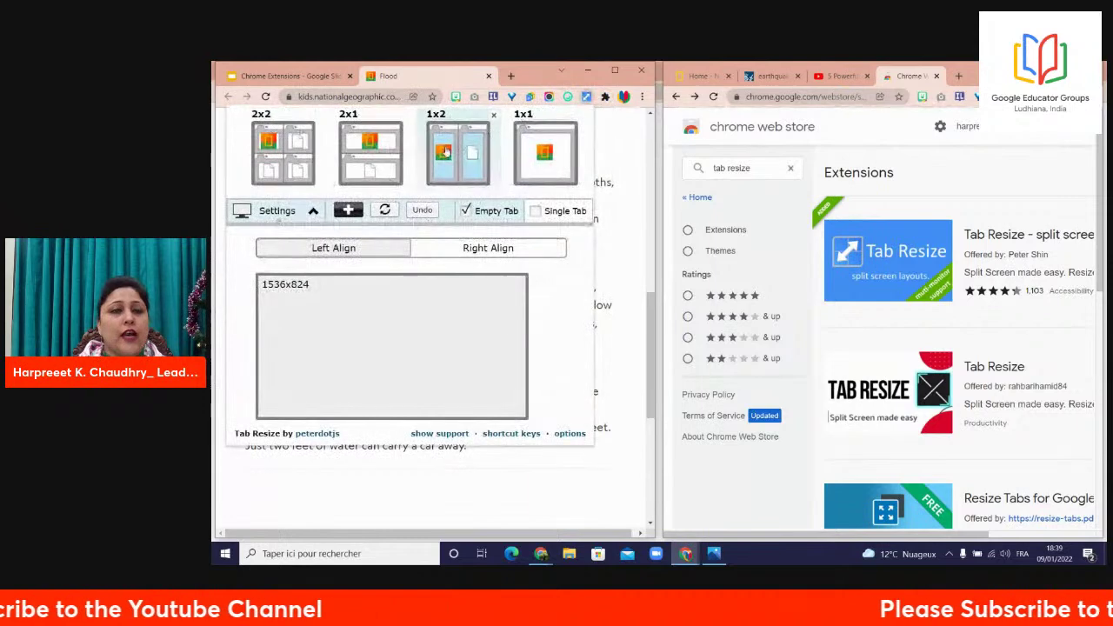
{"action": "left_click", "coordinate": [544, 152]}
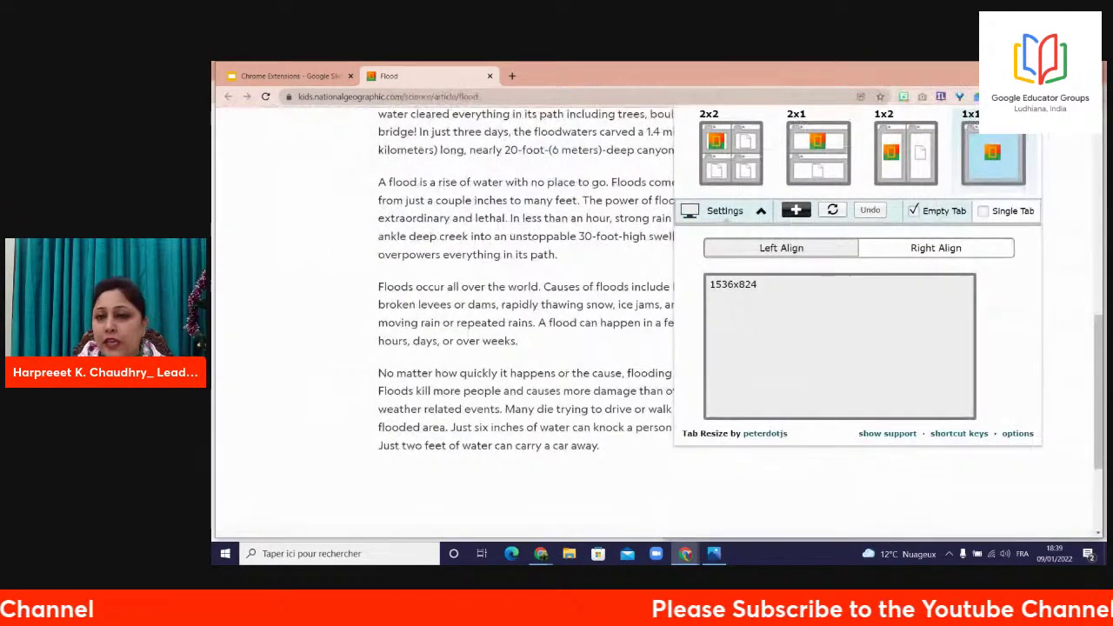
{"action": "left_click", "coordinate": [735, 163]}
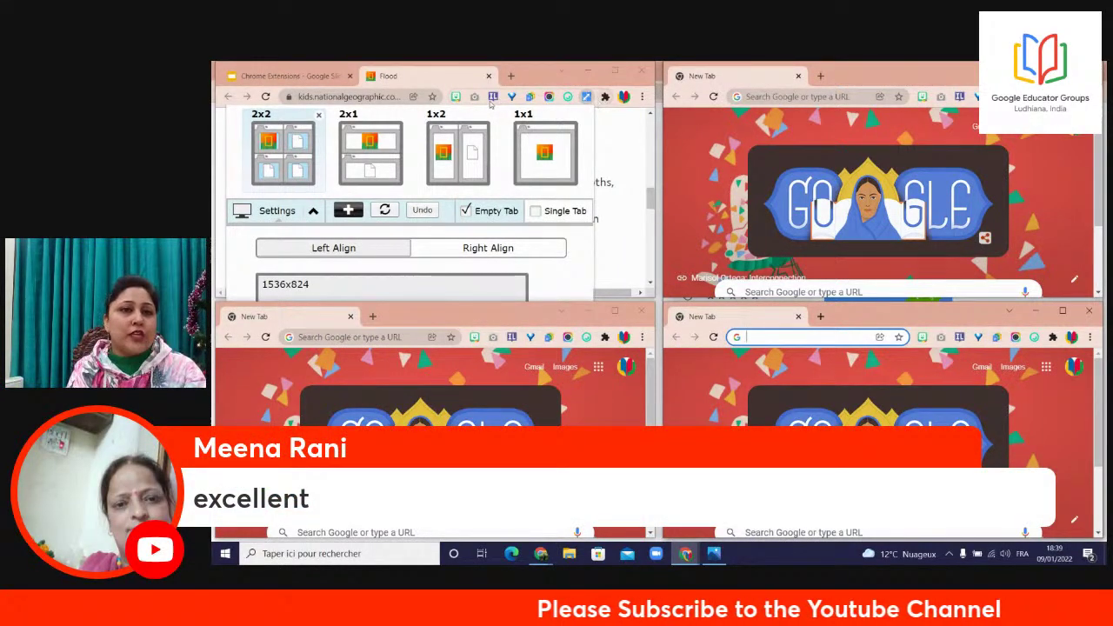
- Restore the Flood article to full screen with Tab Resize's 1x1 layout and show the article from its beginning
{"action": "left_click", "coordinate": [605, 96]}
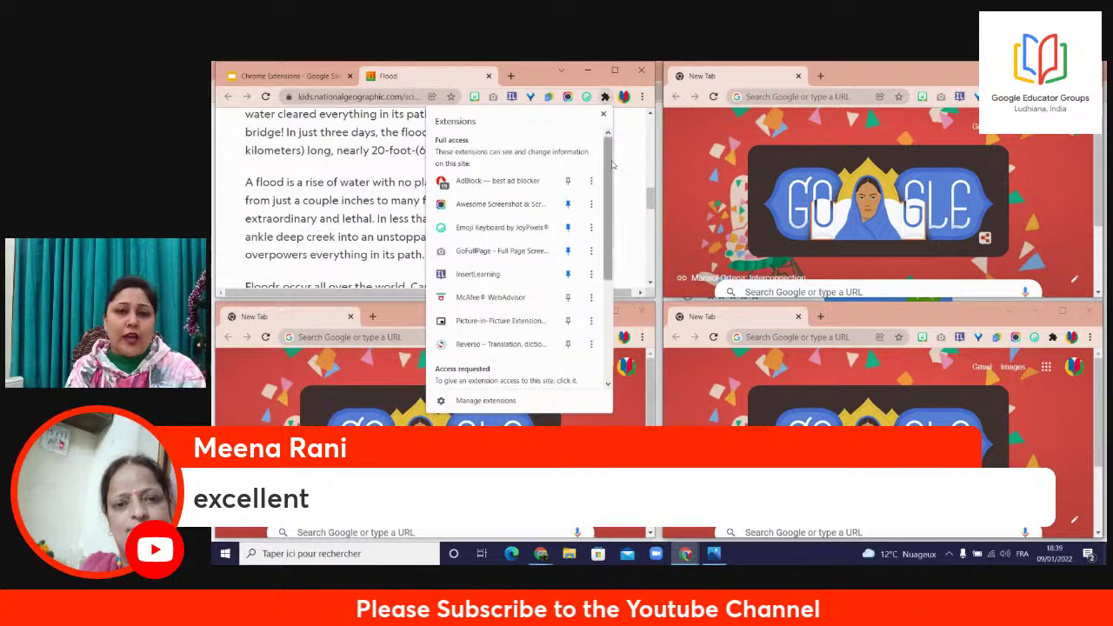
{"action": "scroll", "coordinate": [604, 263], "scroll_direction": "down", "scroll_amount": 3}
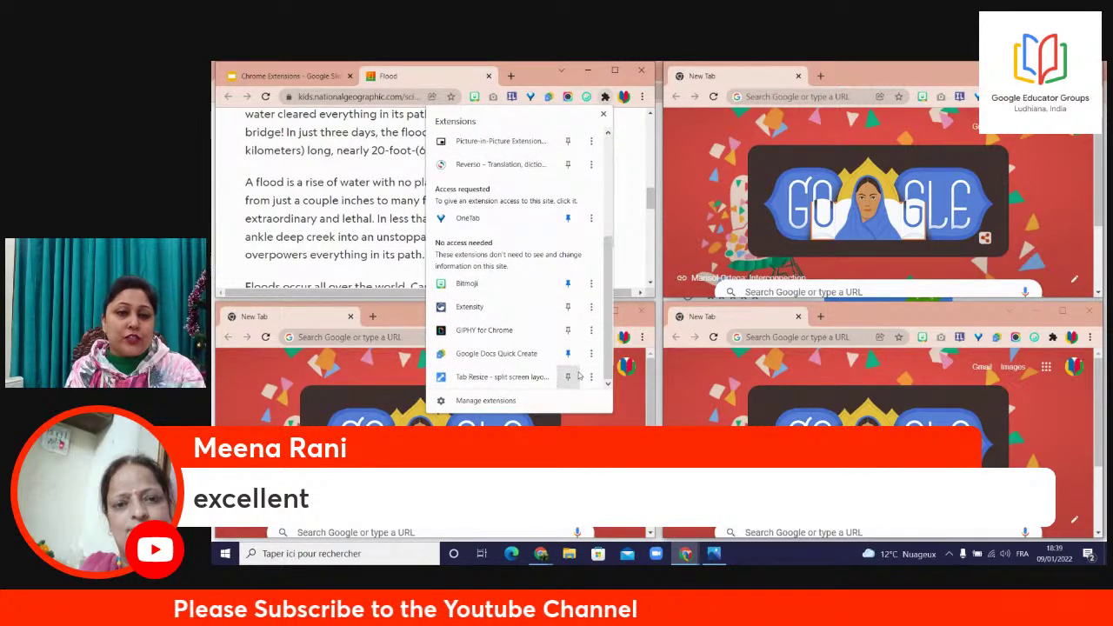
{"action": "left_click", "coordinate": [539, 378]}
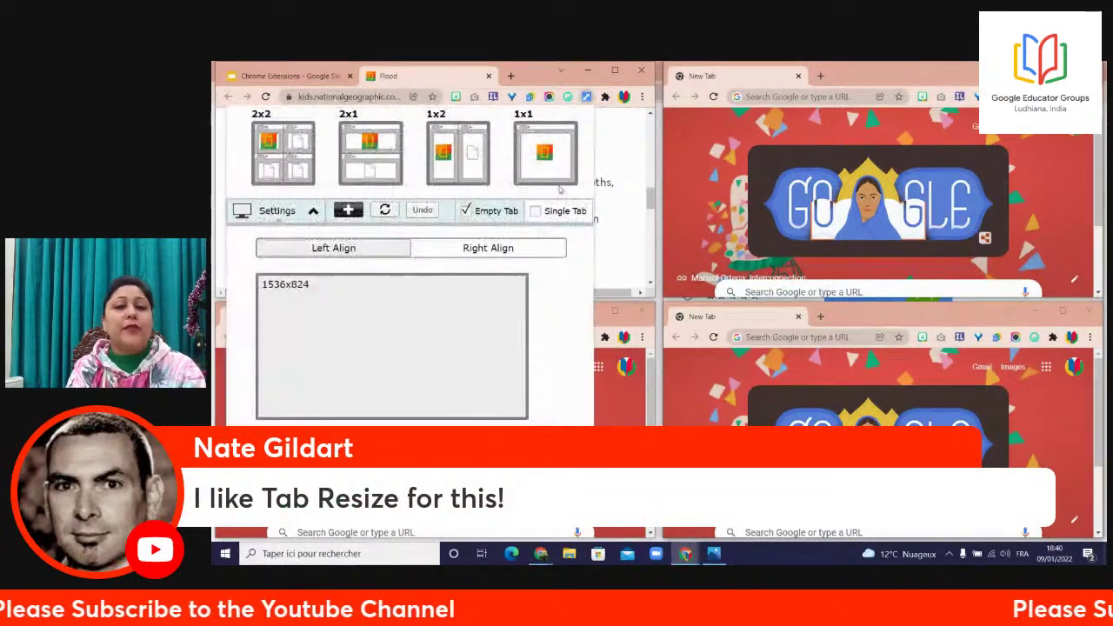
{"action": "left_click", "coordinate": [544, 143]}
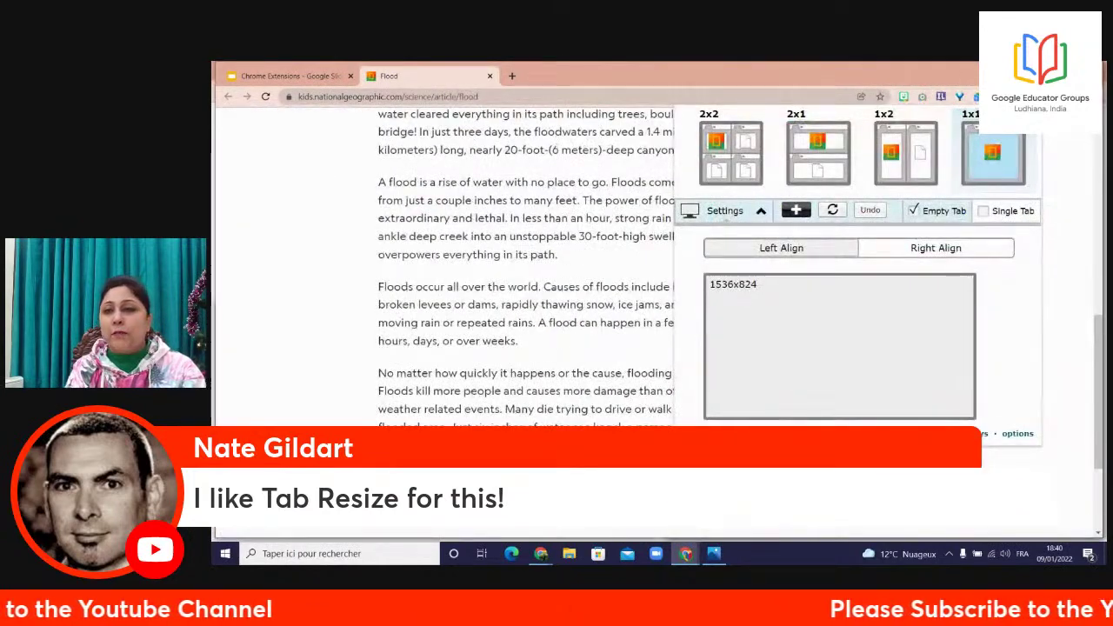
{"action": "left_click", "coordinate": [1077, 149]}
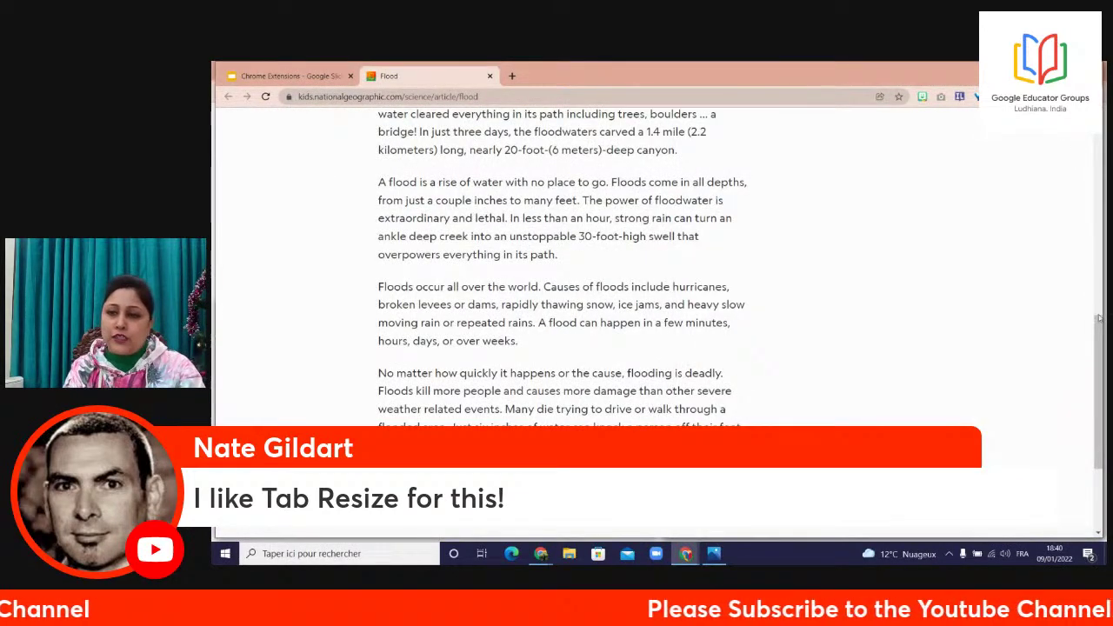
{"action": "left_click_drag", "start_coordinate": [1098, 348], "coordinate": [1102, 108]}
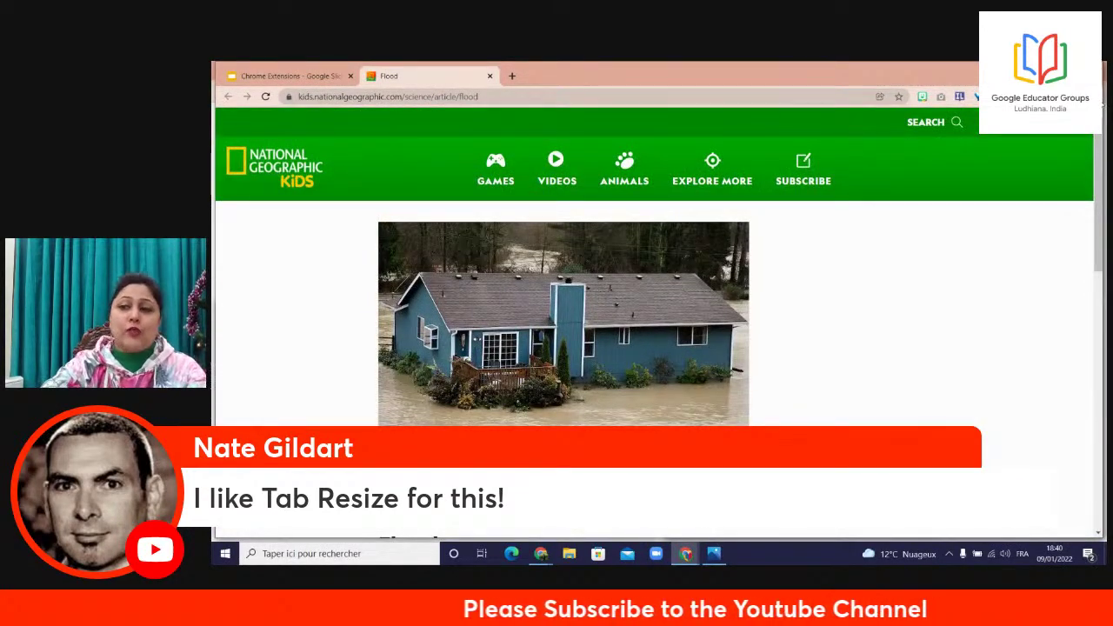